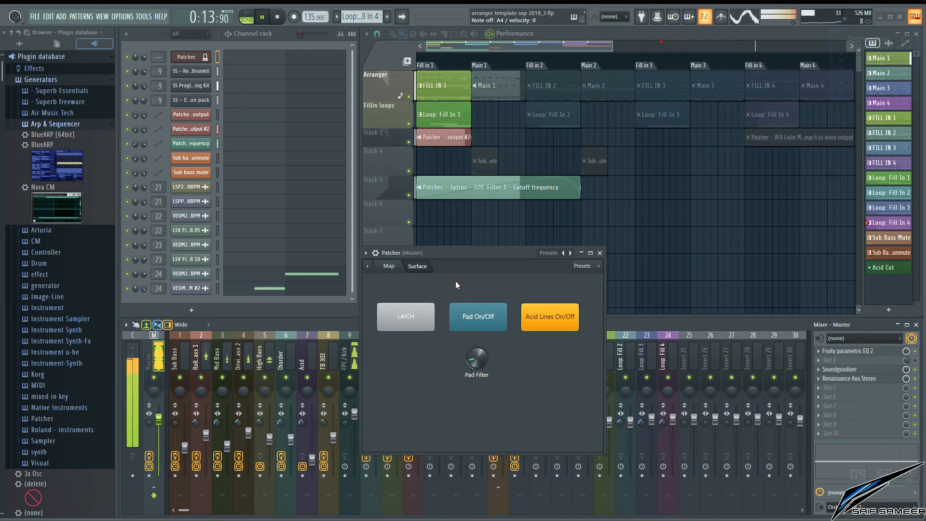
Step: Try the Latch, Pad On/Off and Acid Lines On/Off controls on the Patcher surface and trigger the sub bass clip under Main 1
left_click(425, 321)
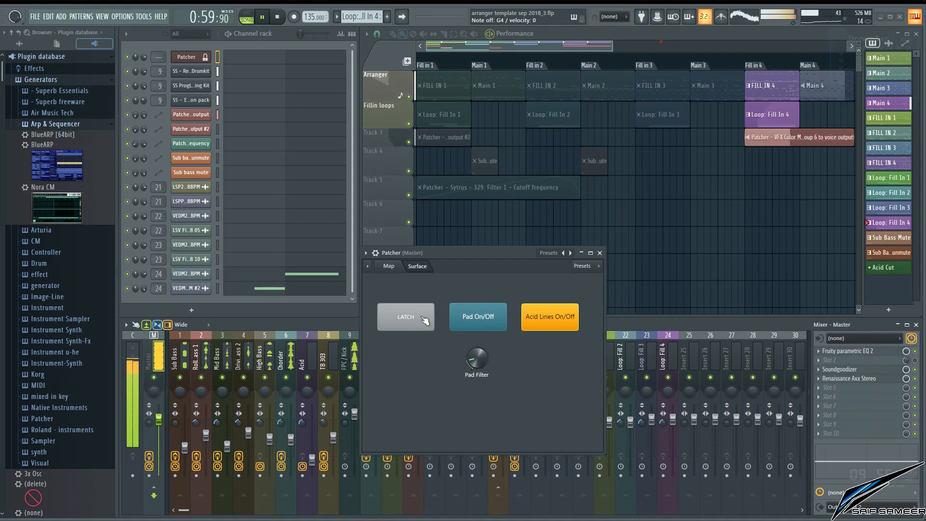
left_click(494, 327)
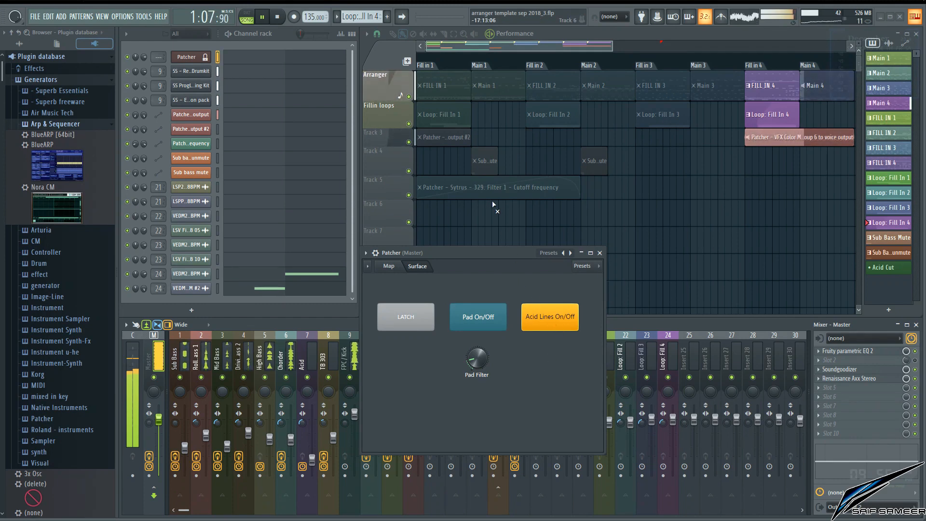
left_click(551, 329)
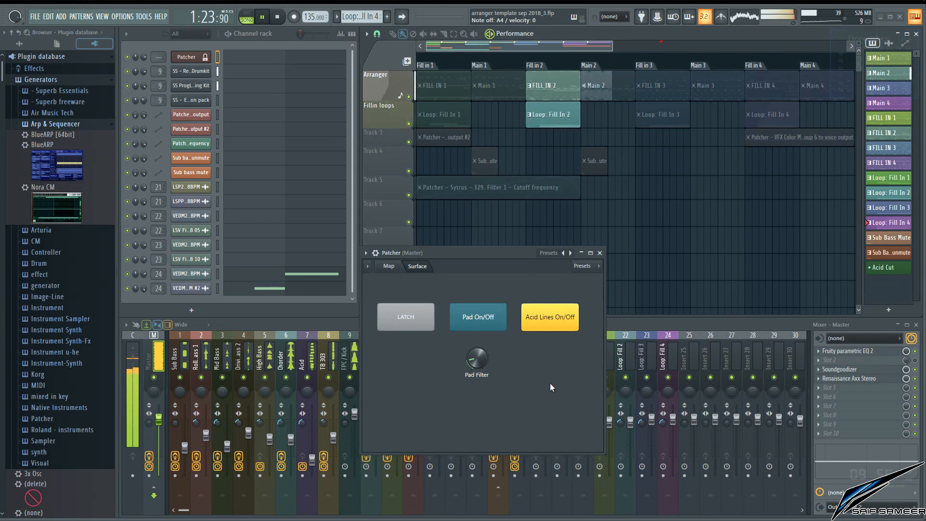
left_click(558, 326)
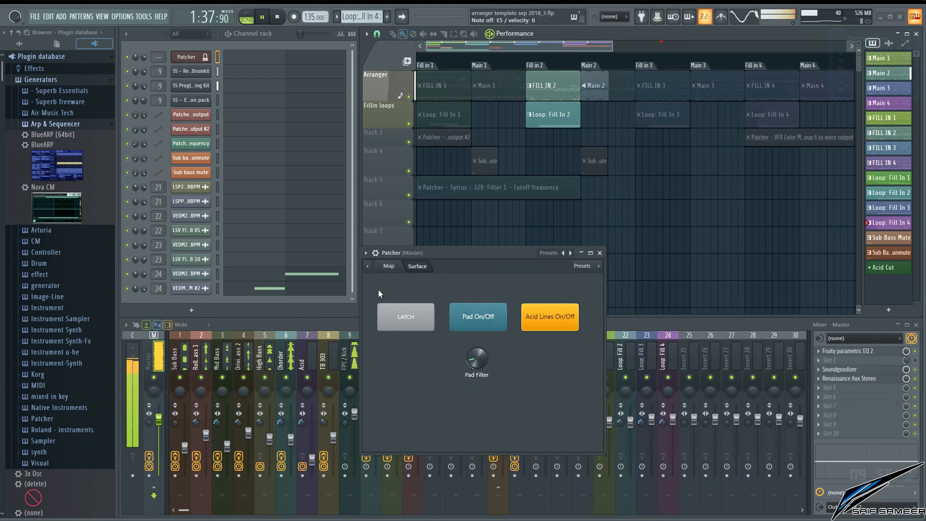
left_click(491, 163)
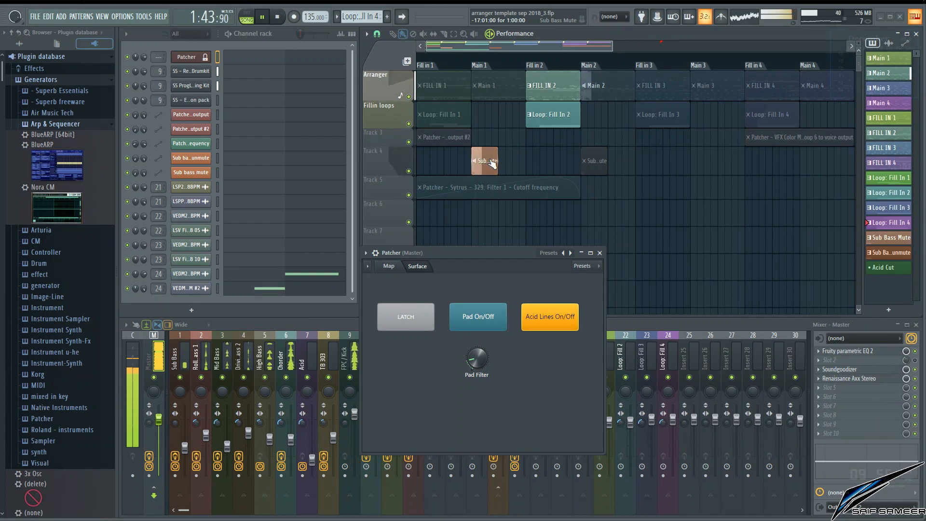
Step: Show the Patcher's map of connected modules and enlarge it for viewing
left_click(387, 266)
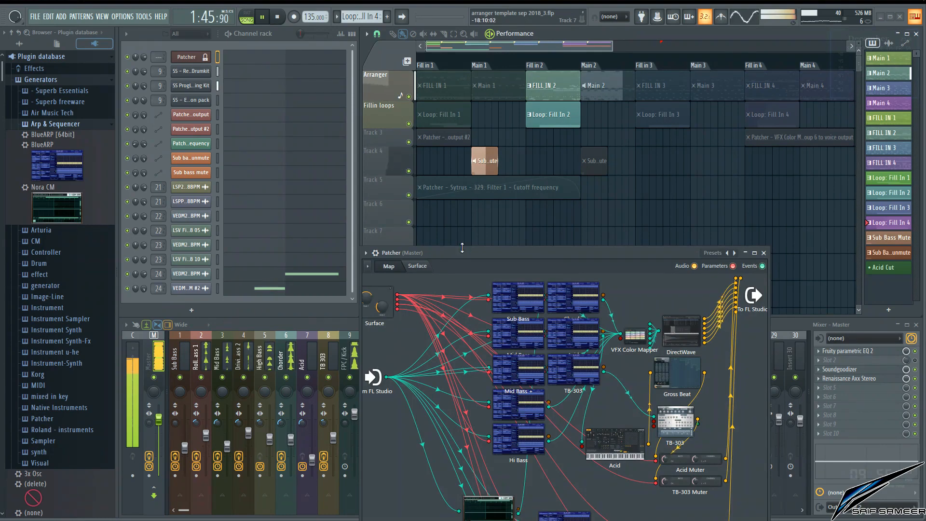
left_click_drag(465, 250, 400, 90)
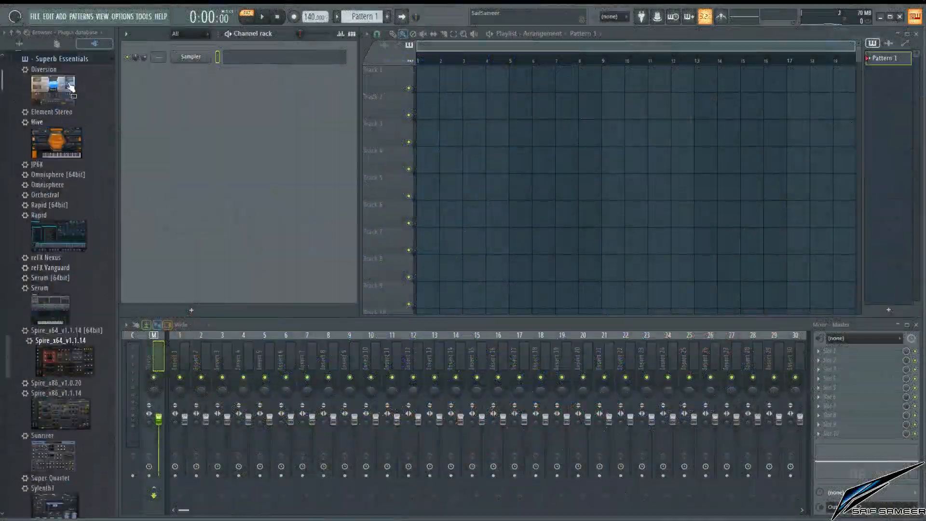
Step: Replace the Sampler channel with the BlueARP arpeggiator from the Arp & Sequencer generators
scroll(72, 144, "up", 3)
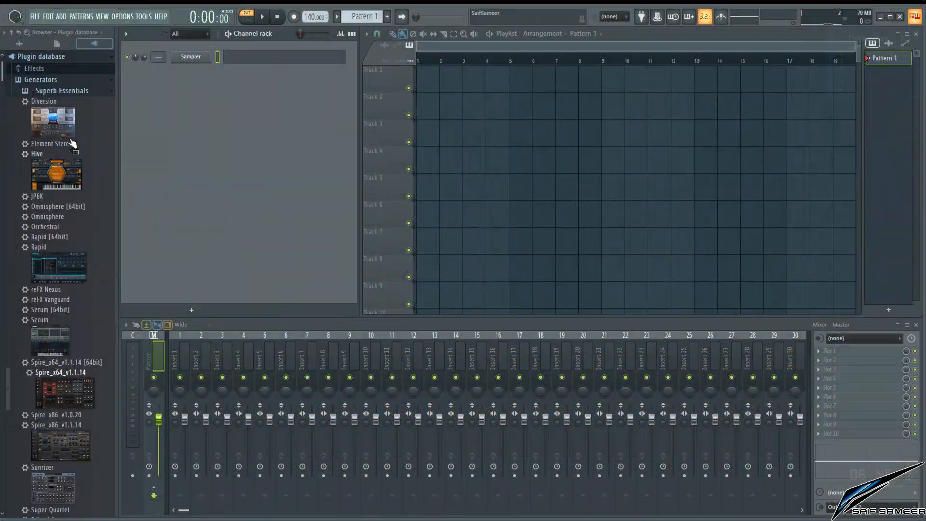
left_click(68, 93)
left_click_drag(46, 144, 206, 59)
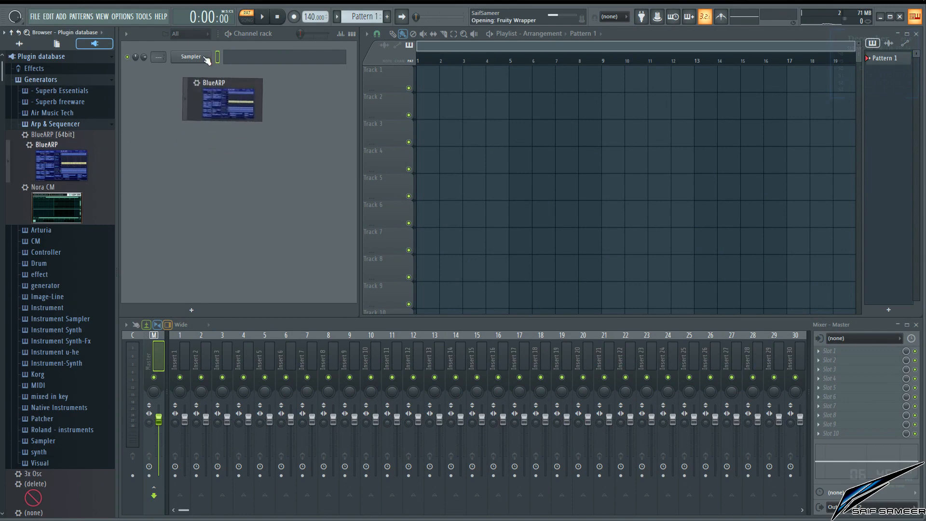
Step: Rename the BlueARP channel to Bassline
left_click_drag(275, 126, 446, 137)
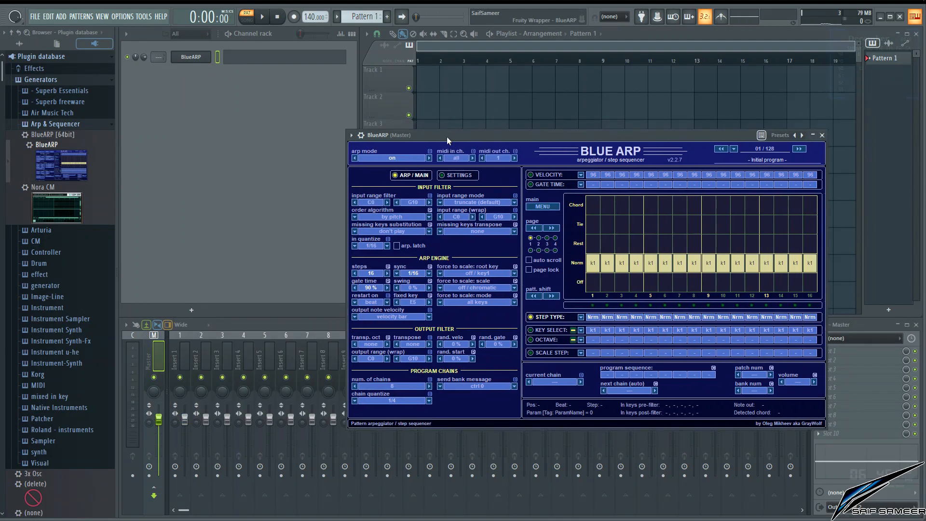
key("F2")
type("Bassline")
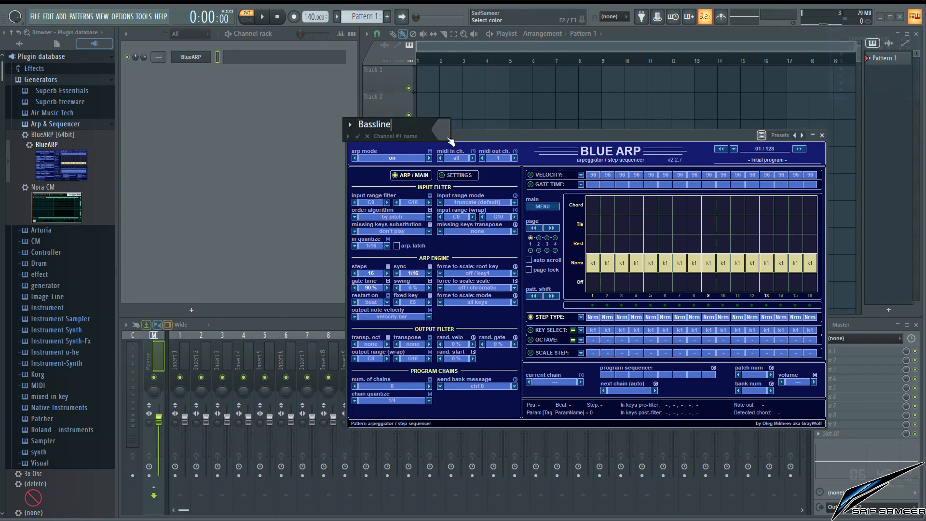
key("Return")
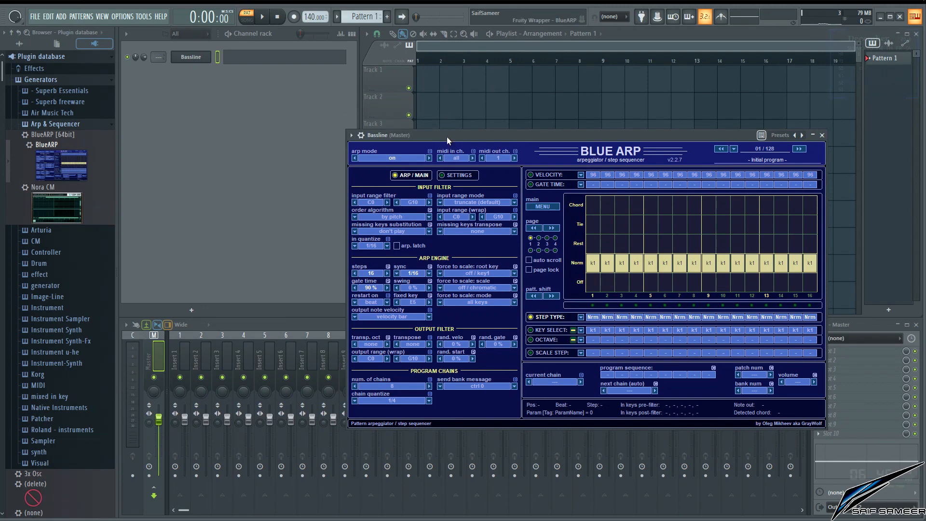
Step: Add a Sylenth1 channel below Bassline and load its preset 007: BS - Big Joke
left_click(79, 91)
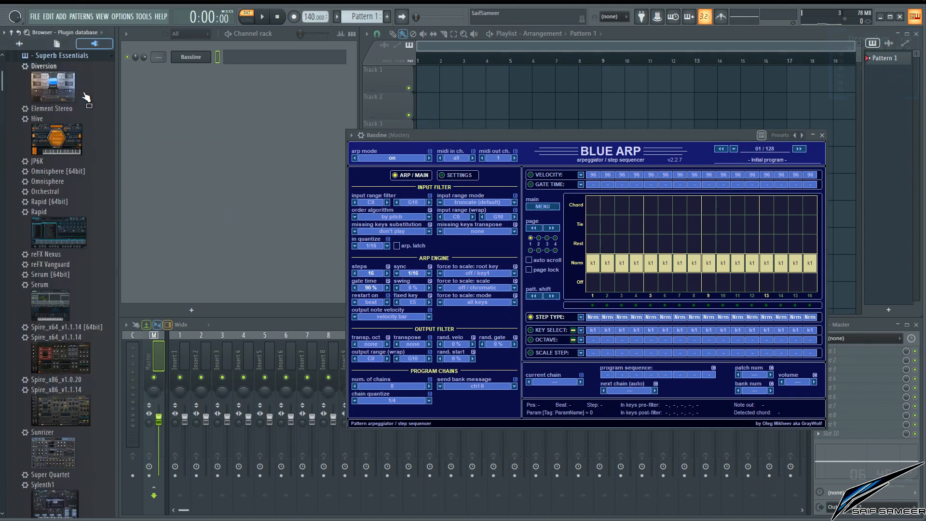
left_click_drag(41, 513, 211, 79)
scroll(74, 287, "down", 5)
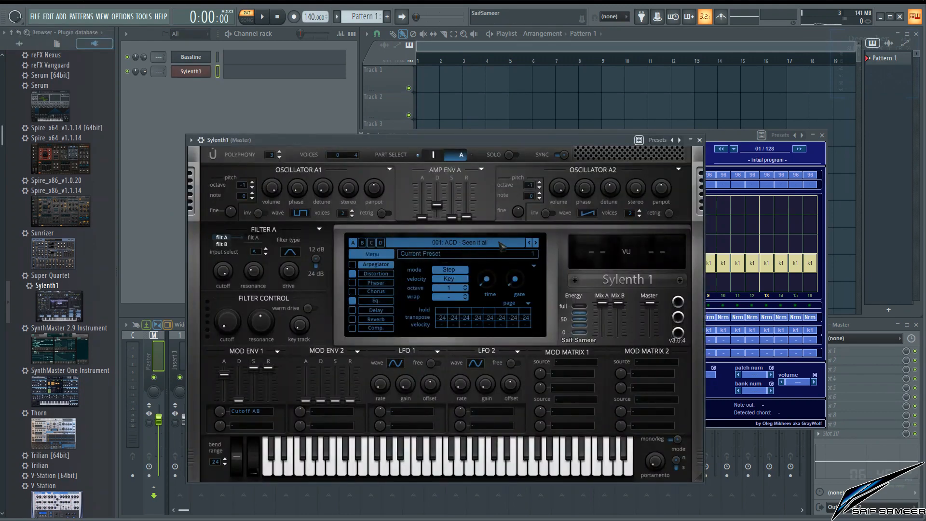
scroll(502, 245, "down", 3)
scroll(501, 244, "down", 1)
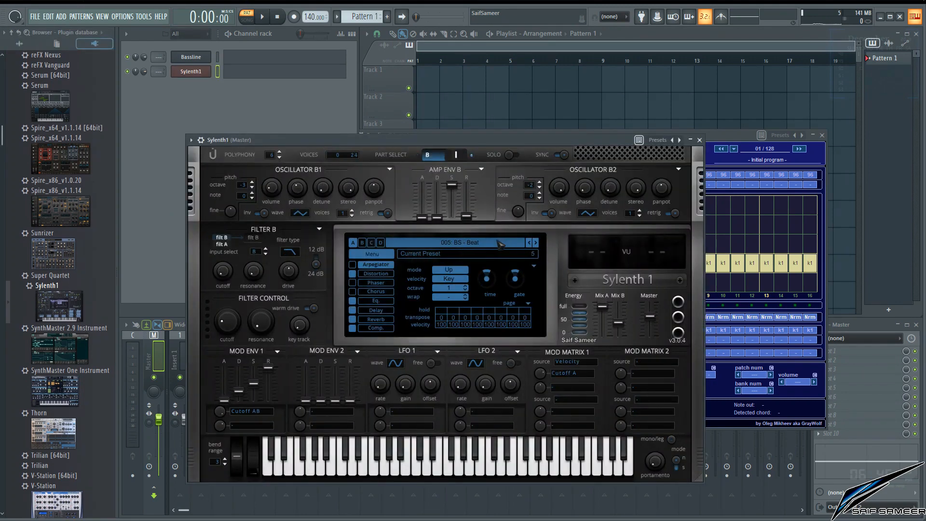
scroll(499, 245, "down", 1)
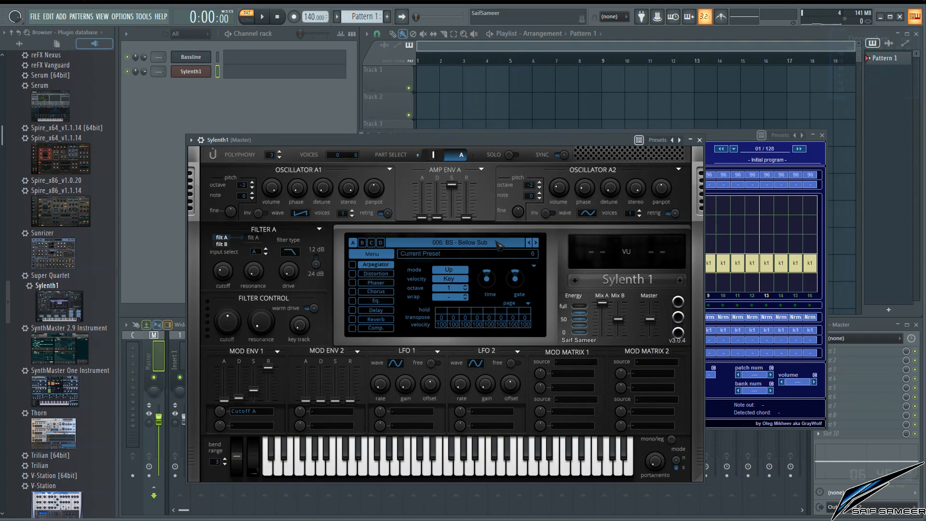
scroll(500, 245, "down", 1)
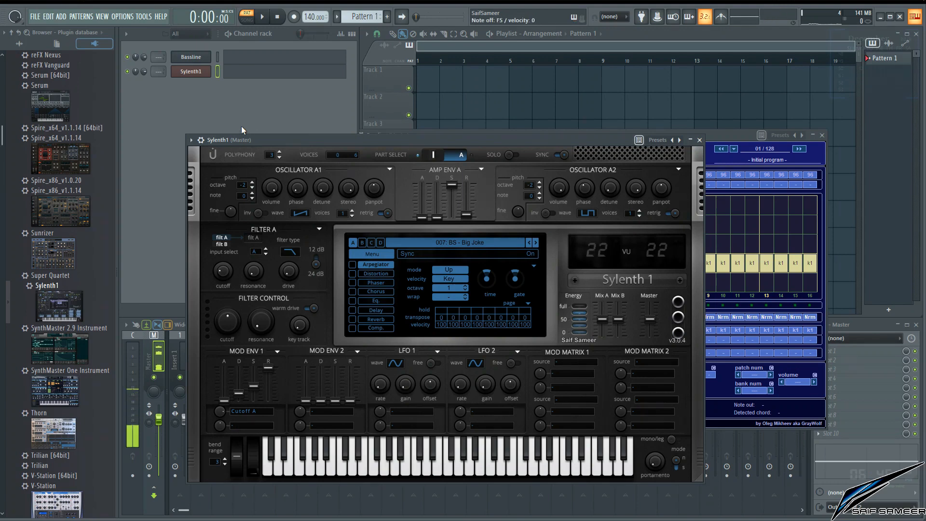
Step: Show the wrapper settings of Sylenth1 and Bassline side by side to compare their MIDI input and output ports
left_click(199, 141)
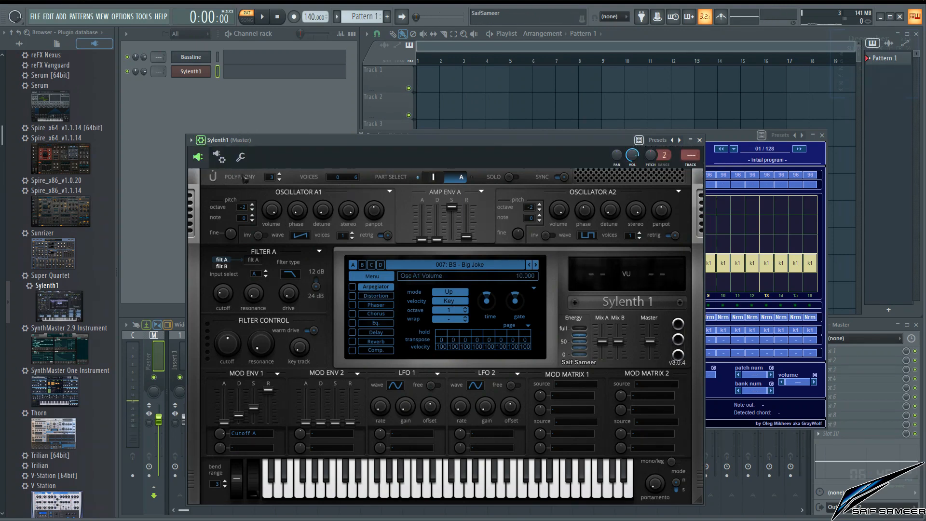
left_click(223, 159)
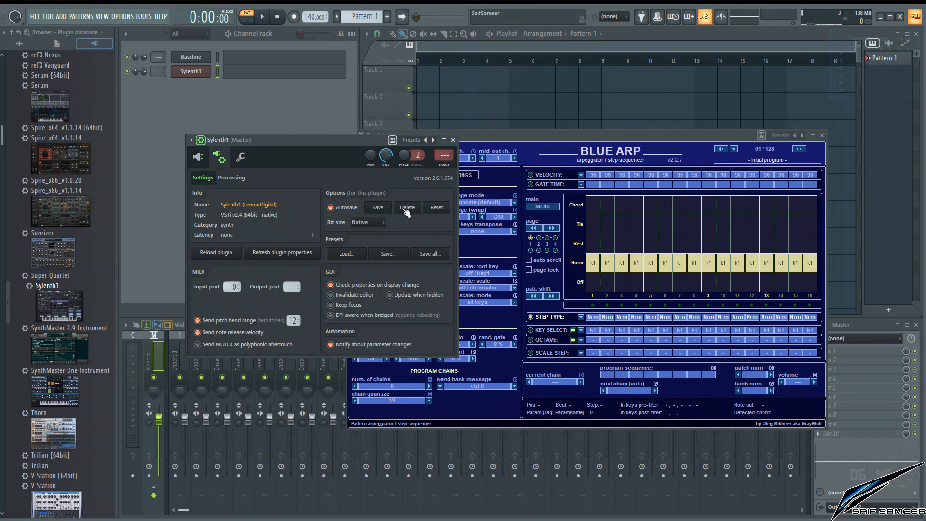
left_click_drag(328, 139, 241, 189)
left_click_drag(420, 140, 607, 113)
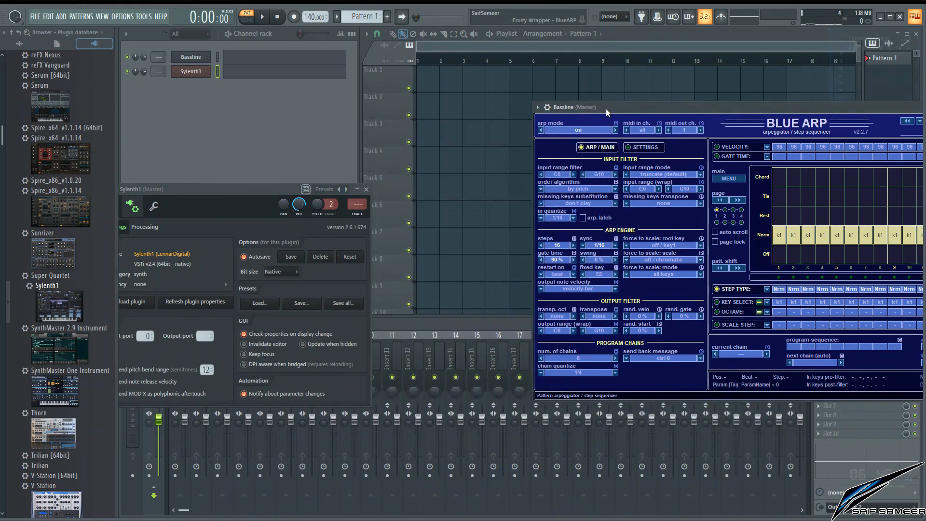
left_click(546, 107)
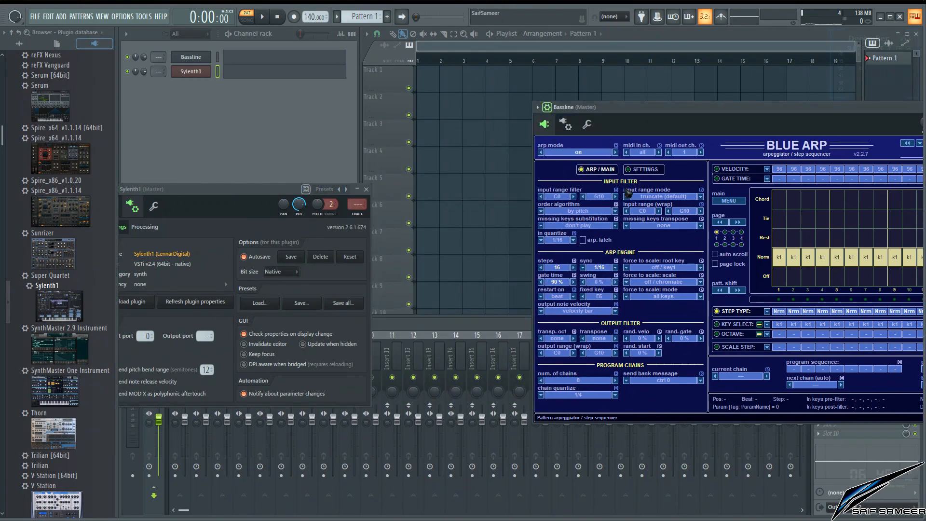
left_click(566, 126)
left_click_drag(267, 202, 439, 213)
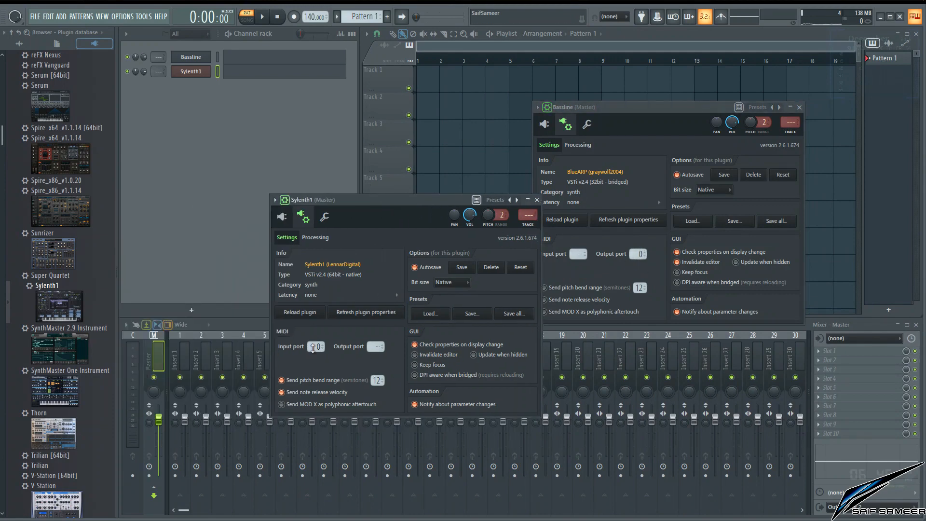
Step: Close the Sylenth1 window and return Bassline from its wrapper settings to the arpeggiator interface
left_click(285, 199)
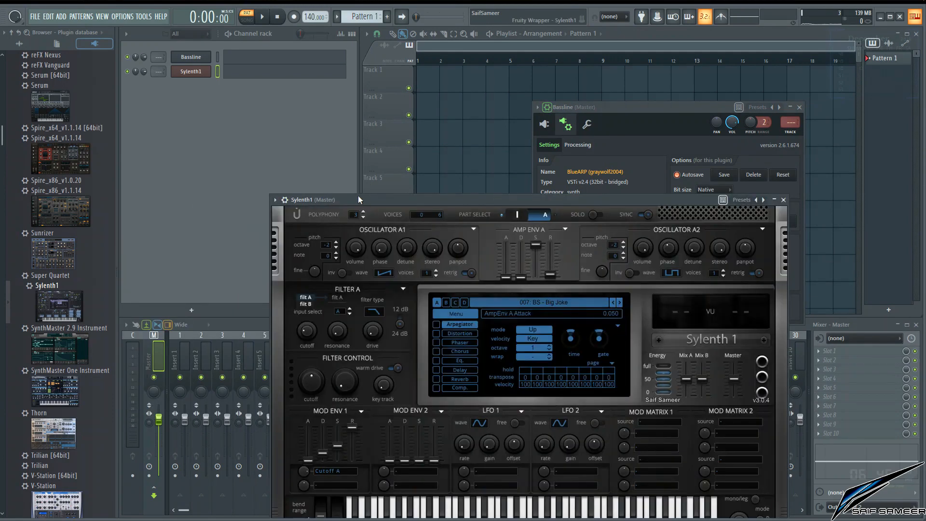
left_click_drag(358, 195, 163, 306)
left_click(591, 306)
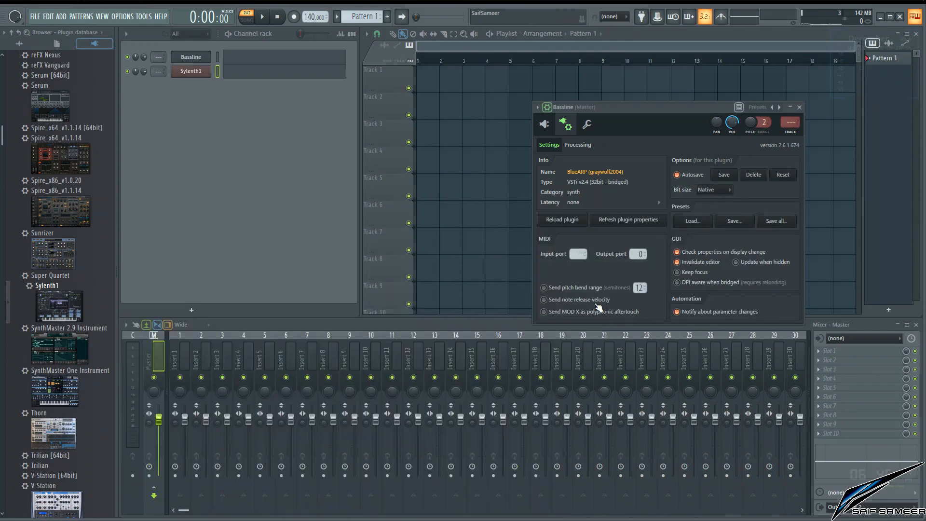
left_click(550, 119)
Step: Set all 16 steps of the Bassline arpeggiator pattern to Off
left_click_drag(575, 109, 255, 137)
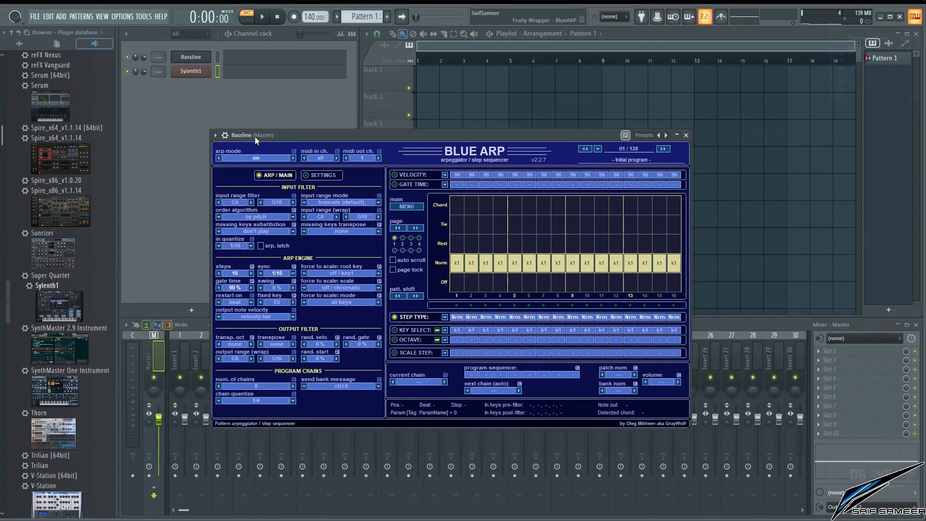
left_click_drag(456, 292, 785, 290)
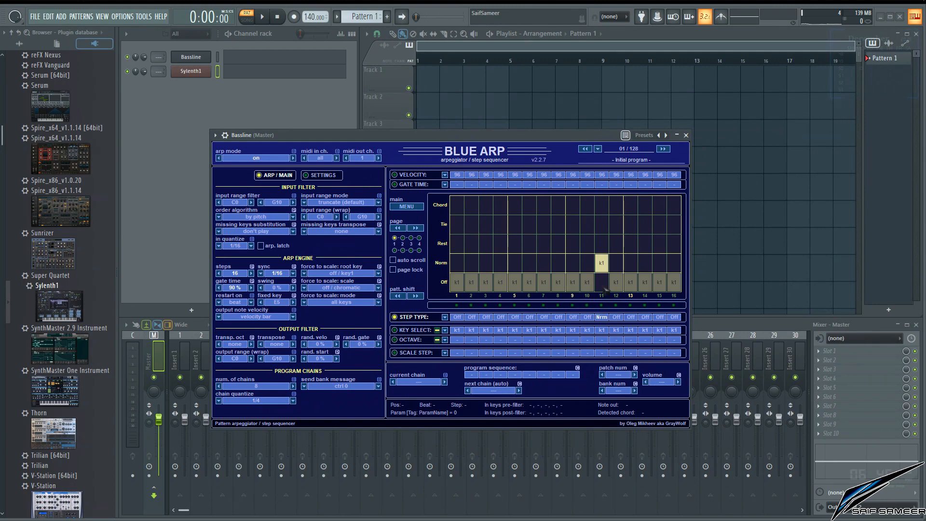
left_click(604, 289)
Step: Set steps 3, 7, 8, 11, 12, 14, 15 and 16 of the Bassline pattern to Norm
left_click(485, 262)
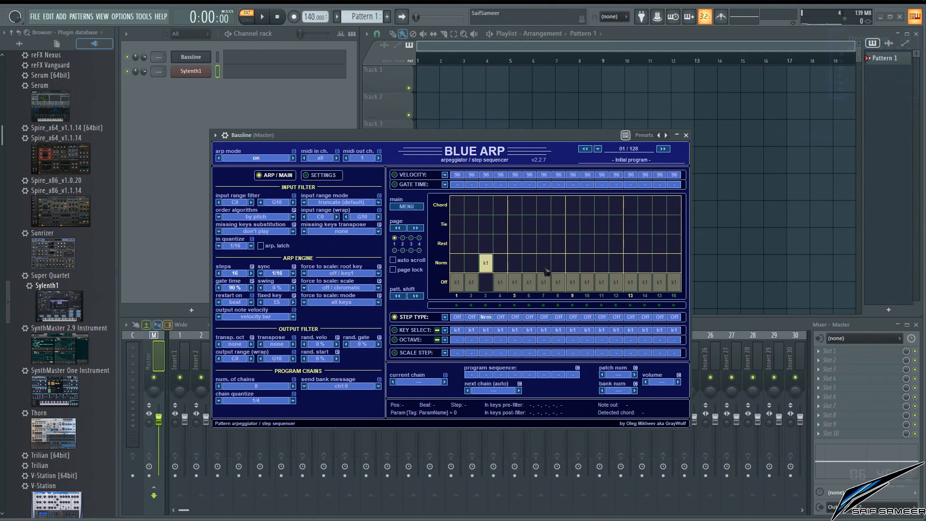
left_click_drag(547, 270, 559, 266)
left_click(601, 264)
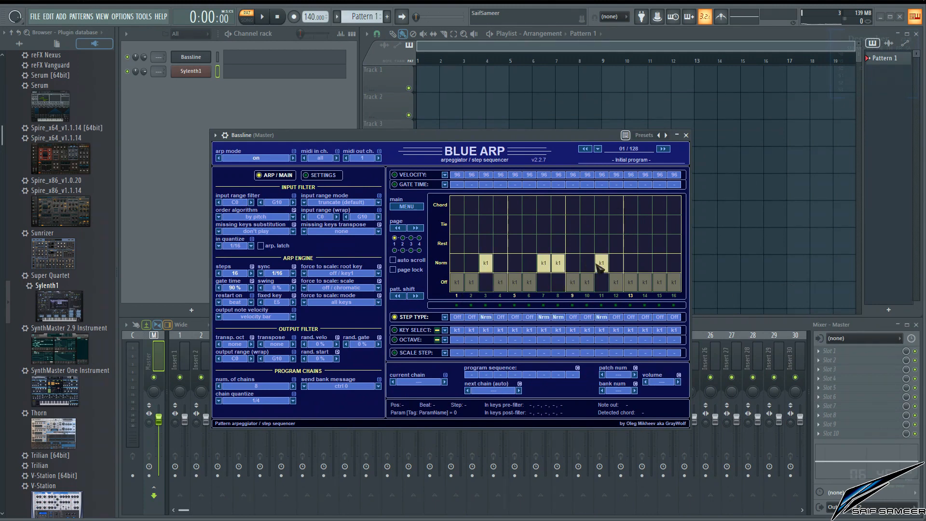
left_click(616, 263)
left_click_drag(647, 271, 675, 268)
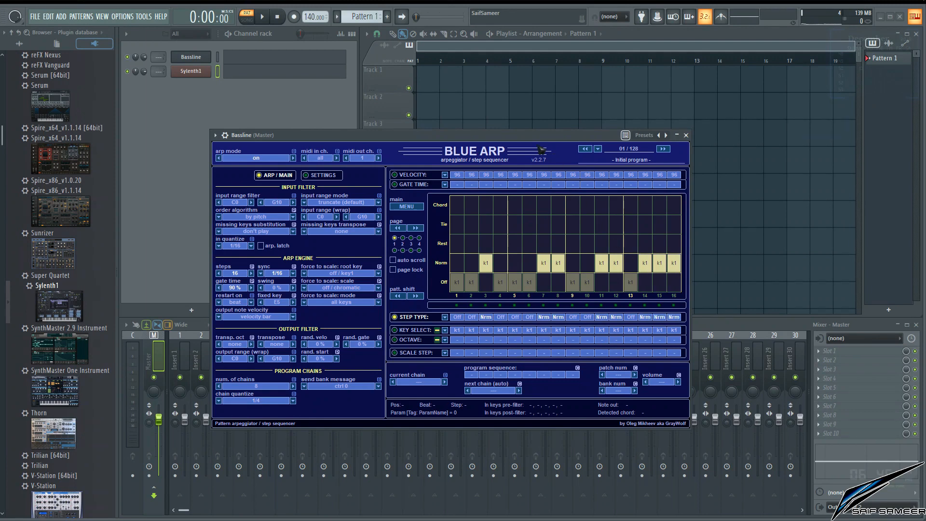
Step: Select the Bassline channel and play a C5 note to audition the arpeggiated pattern
left_click_drag(541, 150, 663, 95)
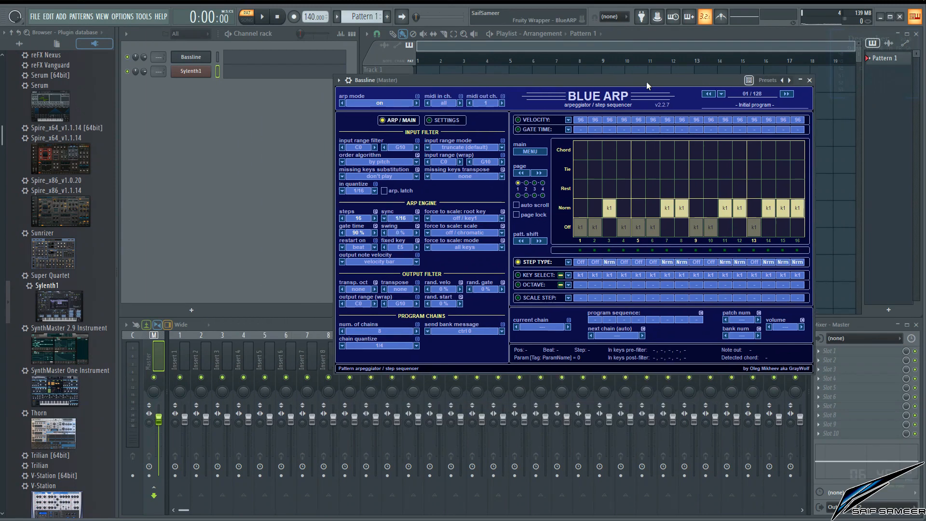
left_click(218, 62)
left_click_drag(444, 80, 404, 120)
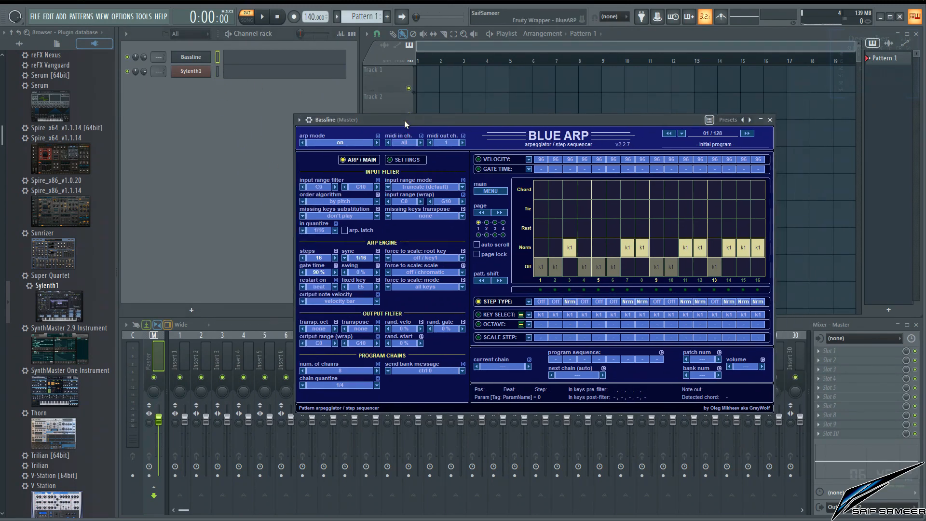
key("z")
Step: Try the Rest type on steps 4, 5 and 6 of the Bassline pattern with C5 playing, and return them to Off
left_click_drag(437, 119, 363, 151)
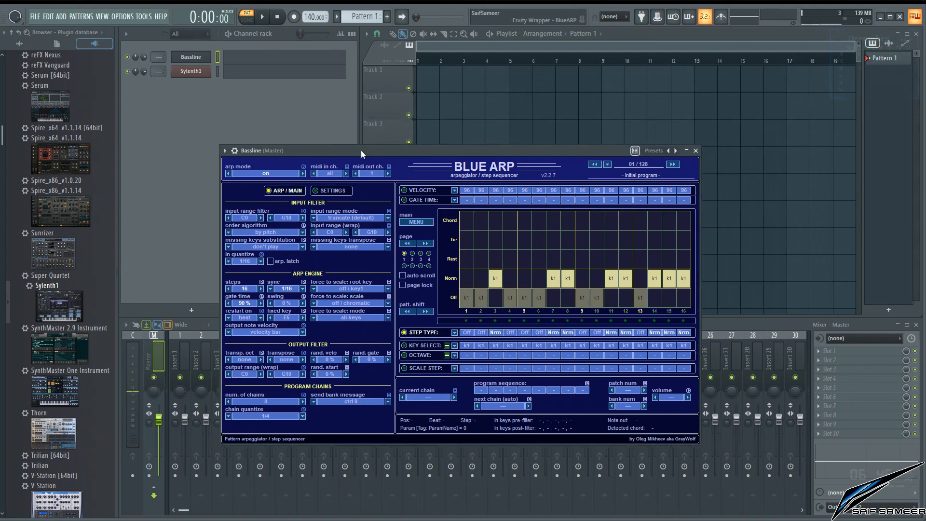
left_click(514, 264)
key("z")
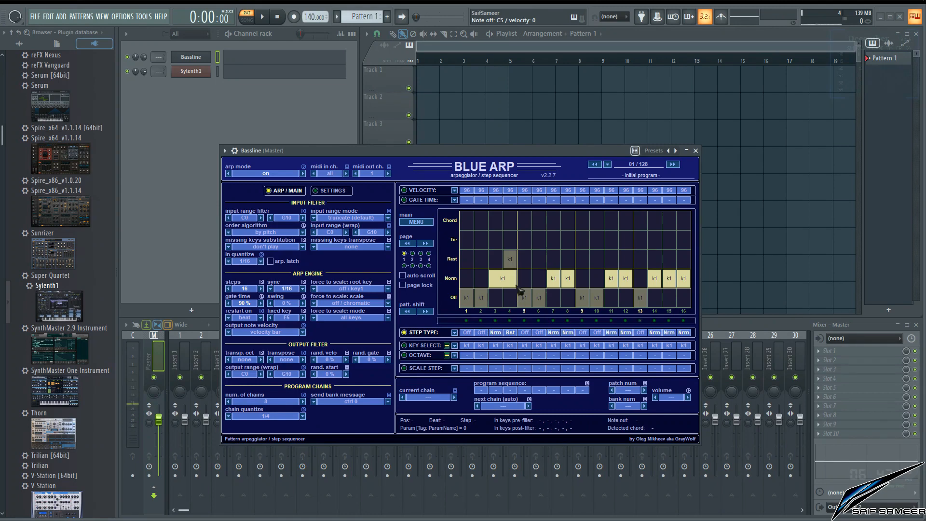
mouse_move(519, 289)
left_mouse_down()
mouse_move(527, 261)
mouse_move(545, 257)
left_mouse_up()
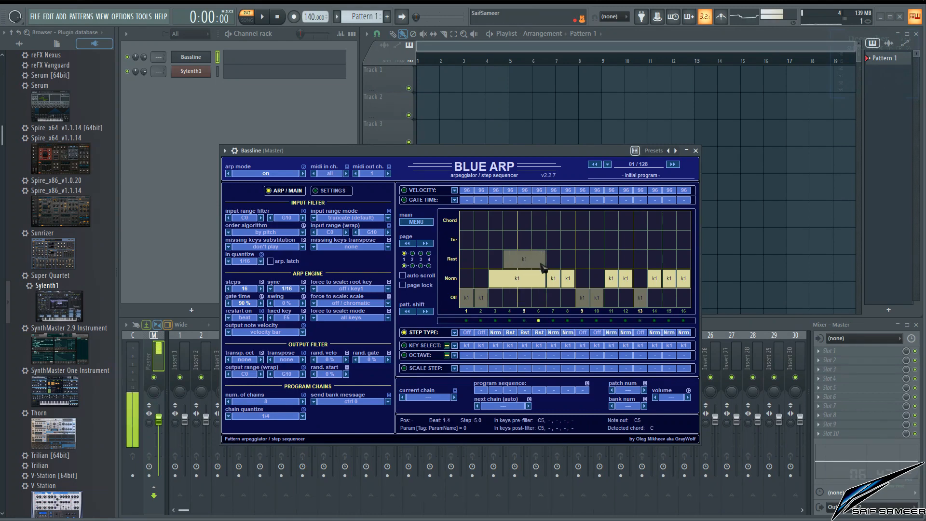
left_click(538, 299)
left_click(510, 297)
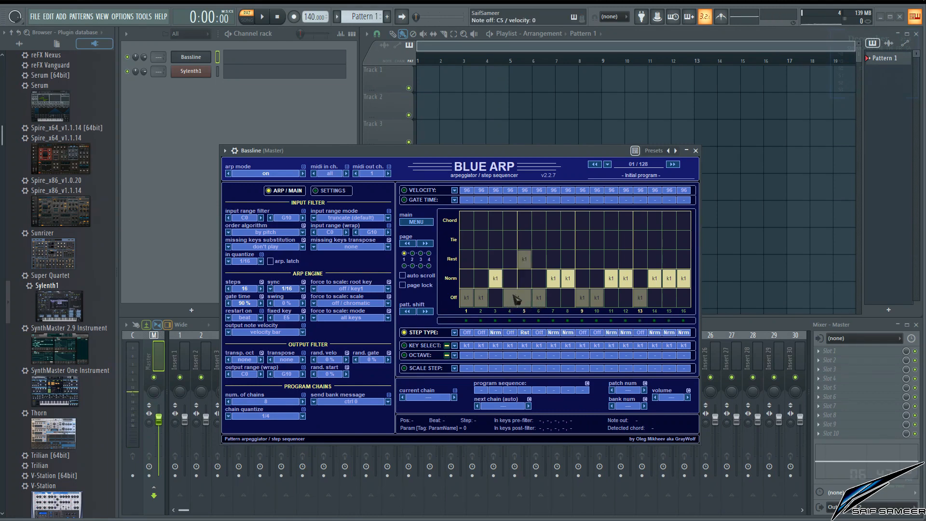
left_click(524, 297)
Step: Set the pattern's gate time to 2x on step 3 and to 1/2 on steps 8, 11, 14 and 16
left_click(421, 200)
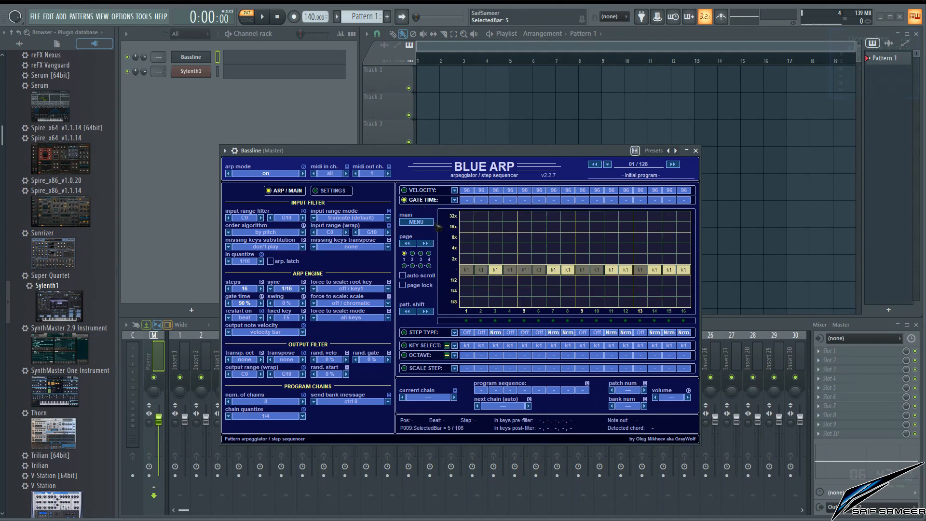
left_click(499, 252)
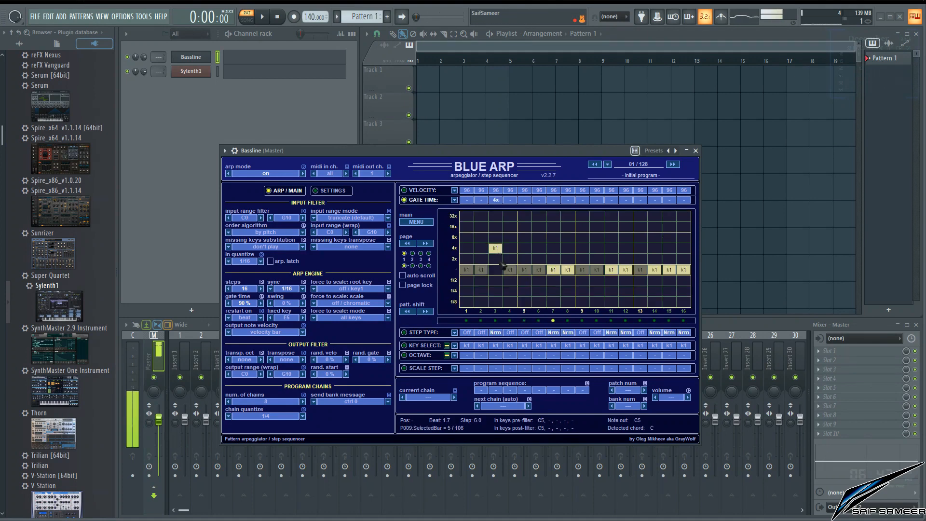
left_click(497, 260)
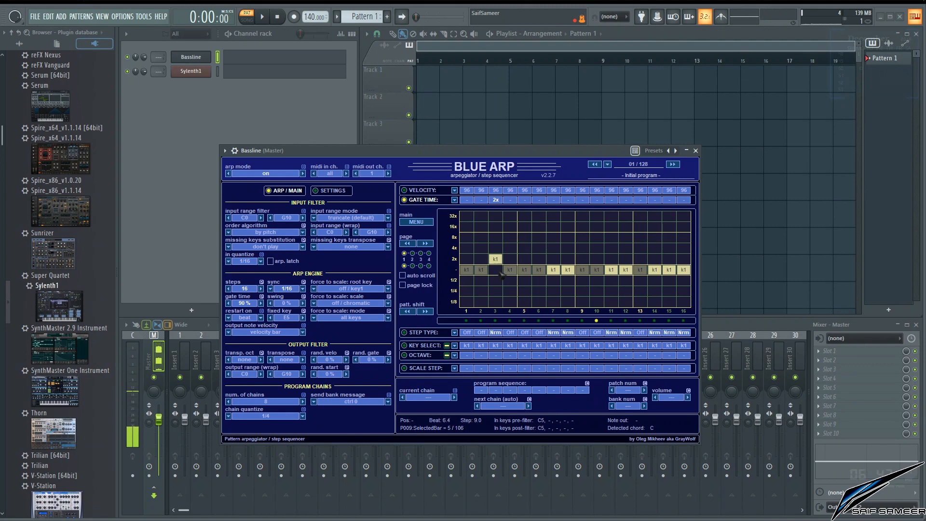
left_click(568, 280)
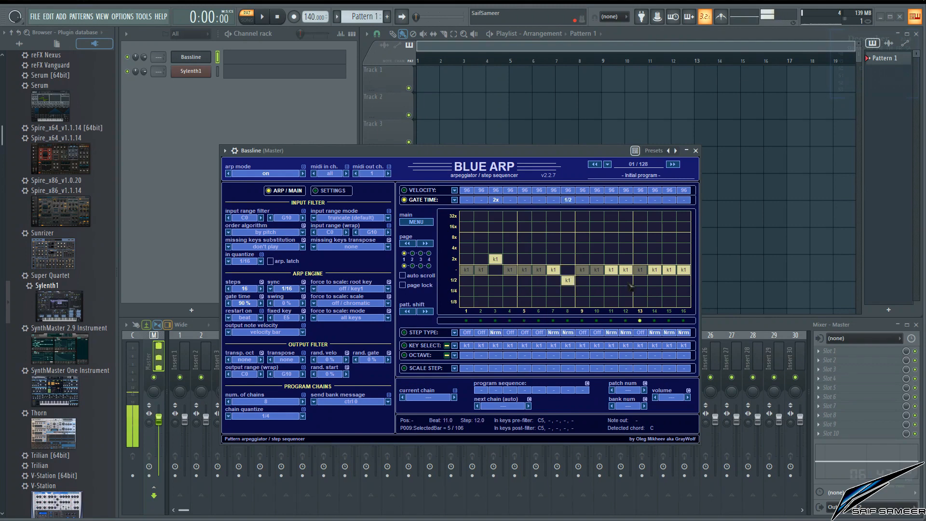
left_click(623, 281)
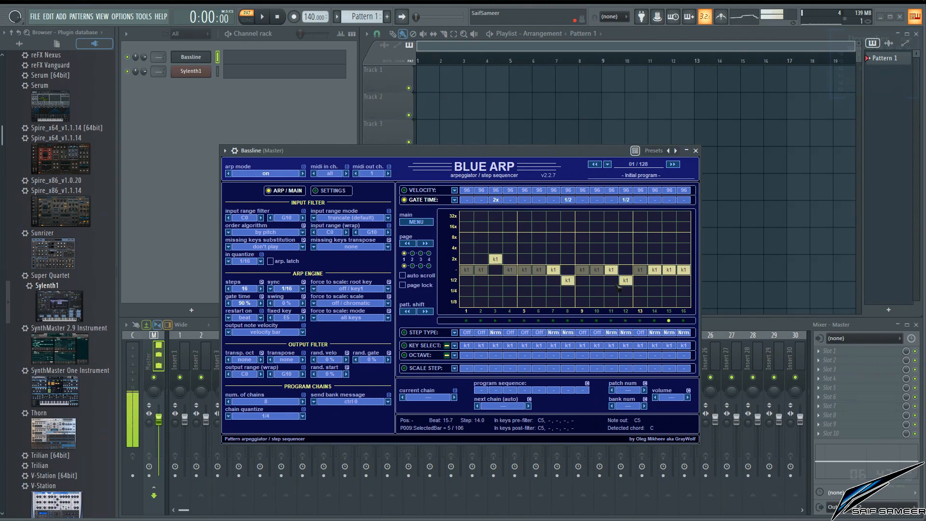
left_click(611, 280)
left_click(625, 269)
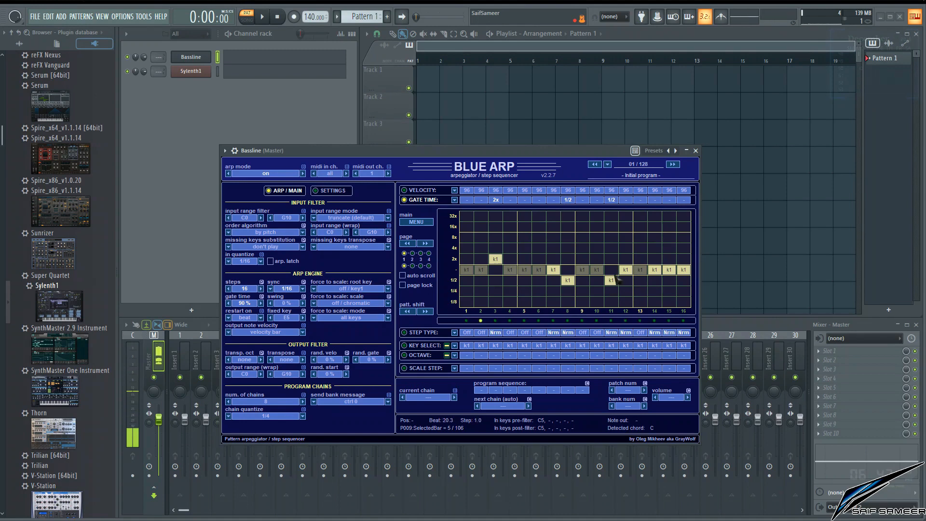
left_click(654, 281)
left_click(682, 281)
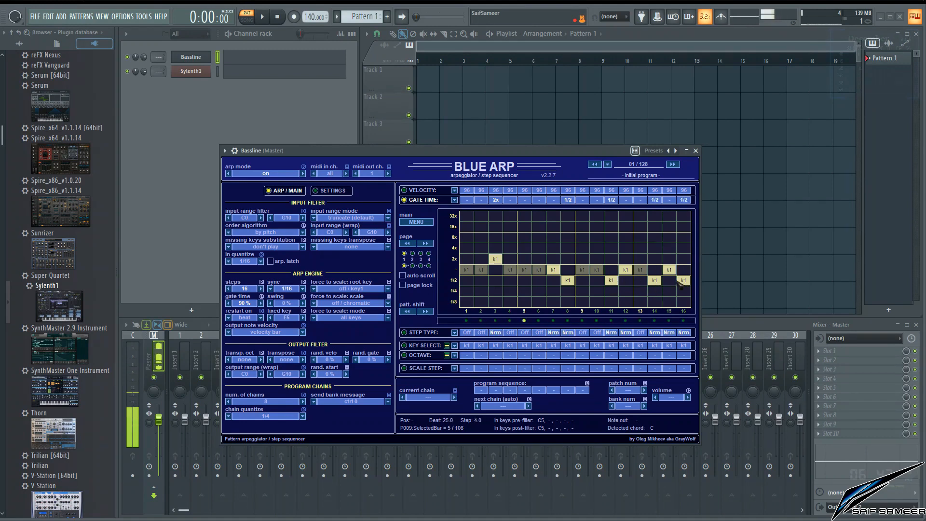
Step: Set the pattern's velocity to 80 on step 3, 48 on step 7 and 64 on step 12
left_click(404, 190)
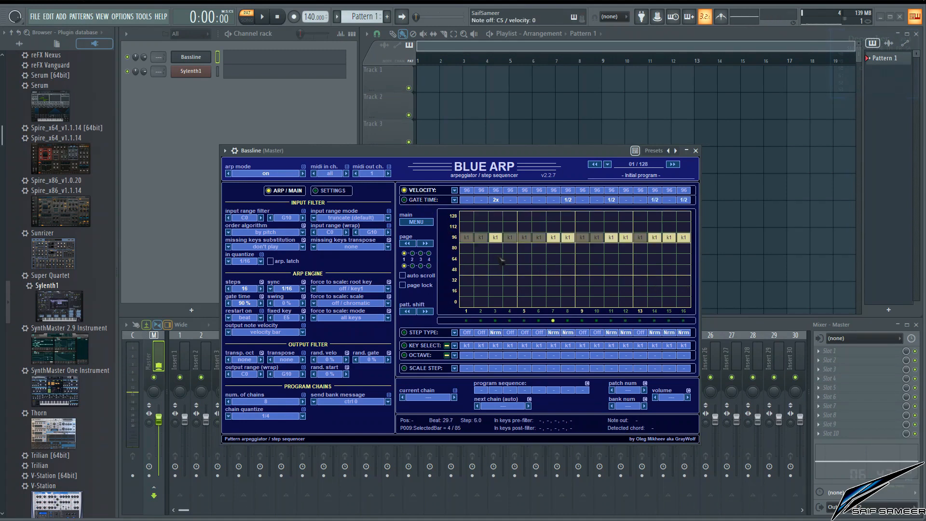
left_click(501, 248)
left_click(555, 269)
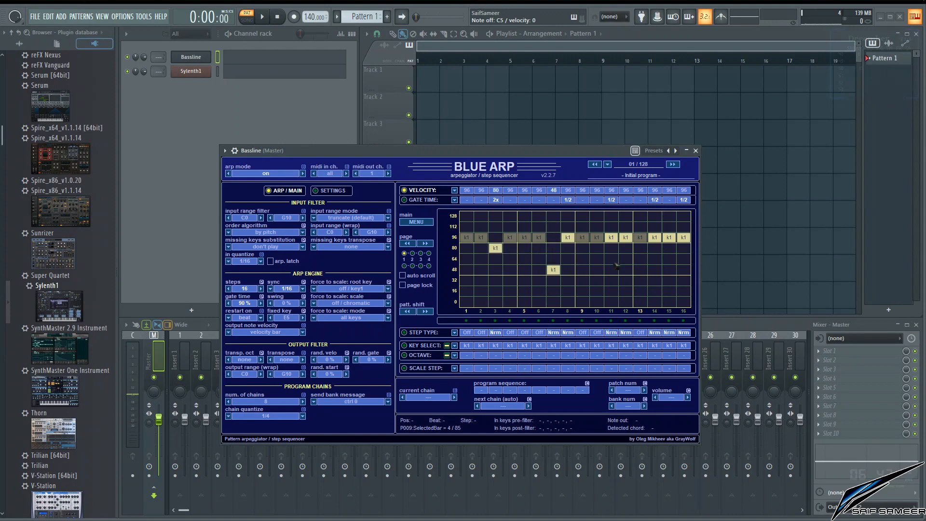
left_click(625, 259)
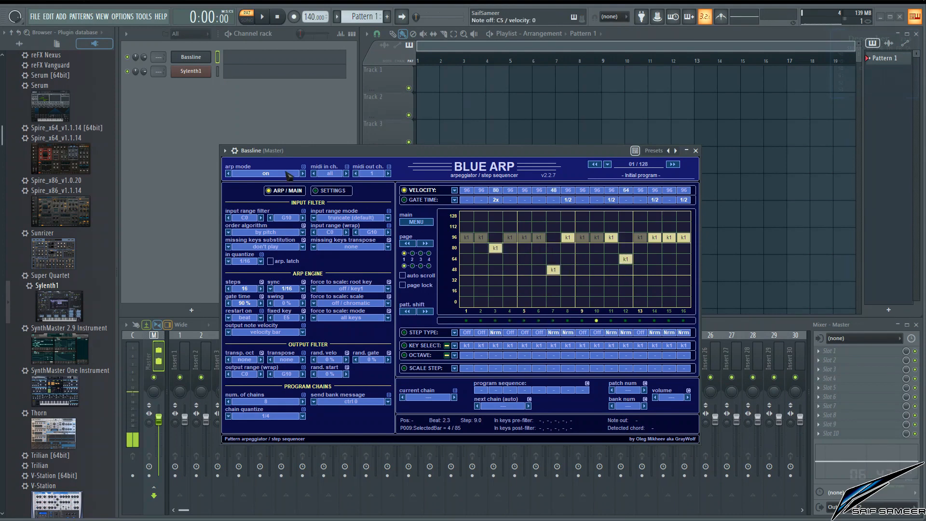
Step: Route Velocity to Cutoff A in Sylenth1's Mod Matrix 2 and audition the bassline with a C5 note
left_click(192, 71)
left_click_drag(453, 306, 410, 93)
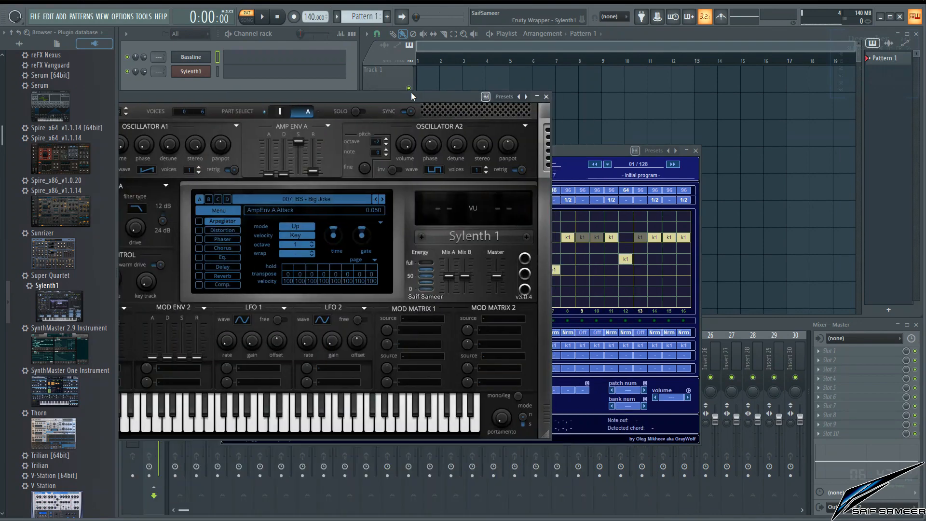
left_click(502, 318)
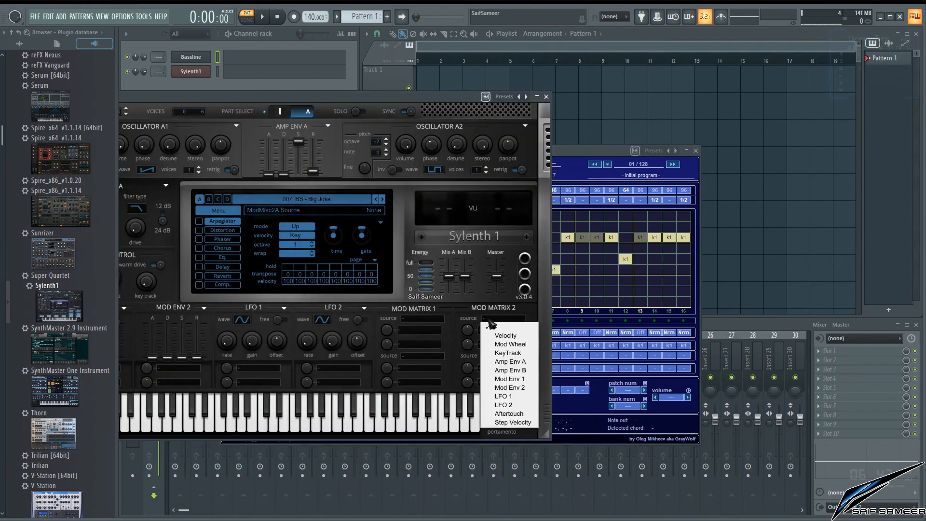
left_click(520, 337)
left_click(486, 332)
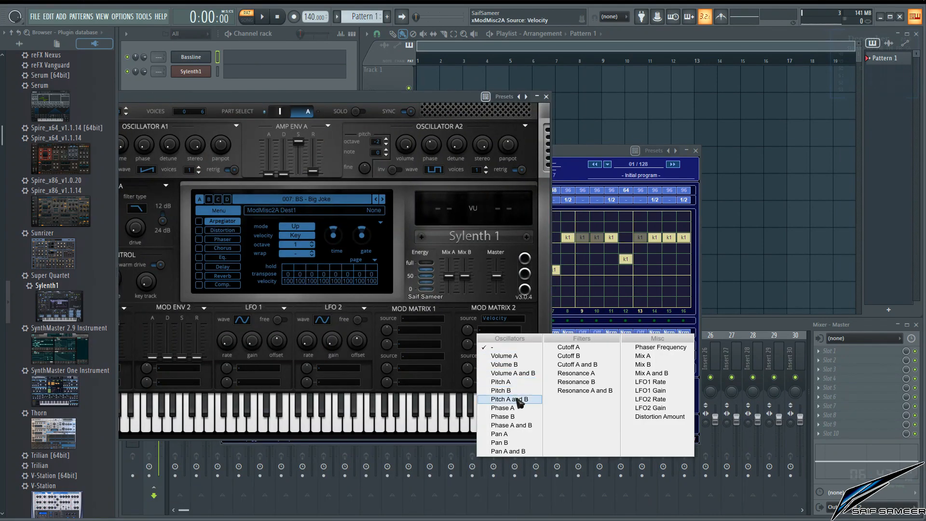
left_click(578, 348)
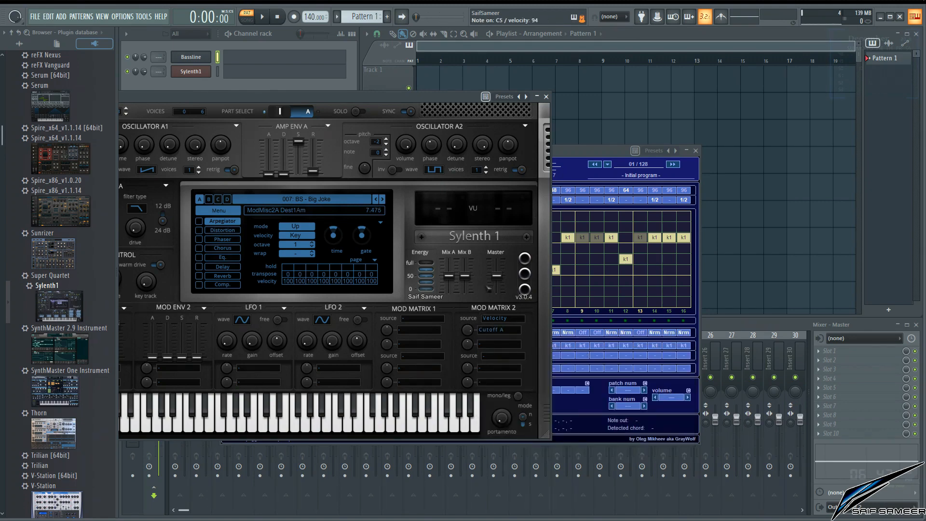
key("z")
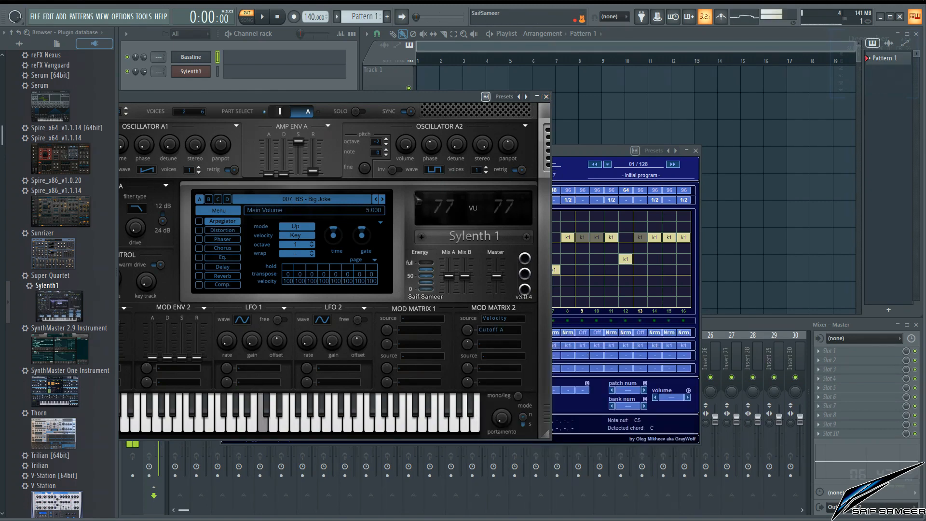
Step: Adjust Sylenth1's filter cutoffs and raise the velocity-to-Cutoff A modulation amount to about 10
left_click_drag(290, 100, 640, 107)
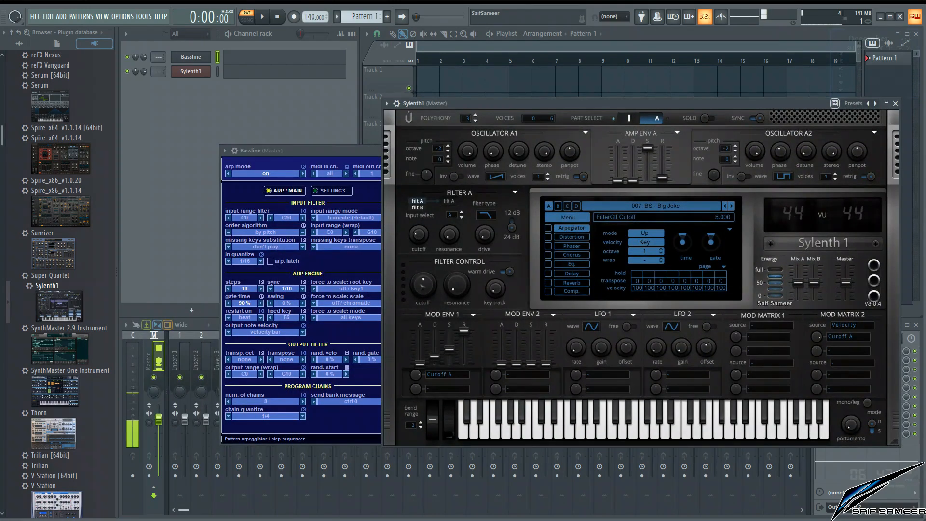
left_click_drag(424, 285, 423, 308)
left_click_drag(418, 235, 422, 281)
left_click_drag(815, 336, 814, 342)
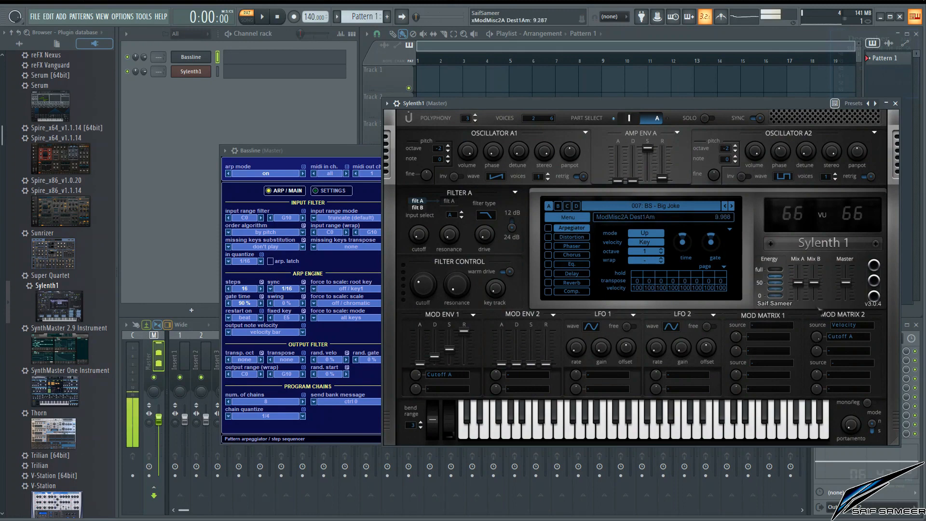
left_click_drag(422, 287, 423, 301)
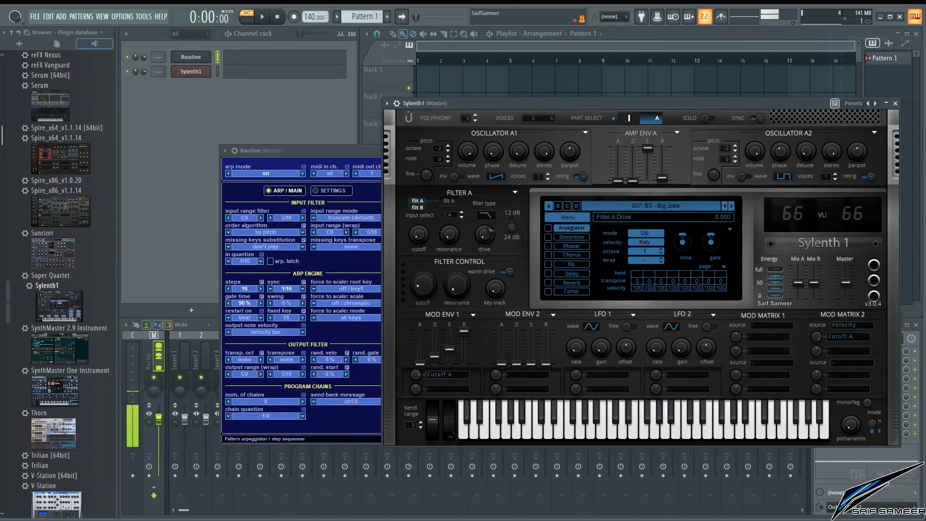
Step: Close Sylenth1 and set the Bassline pattern's velocity to 127 on step 15 and 112 on step 16
left_click_drag(570, 103, 342, 154)
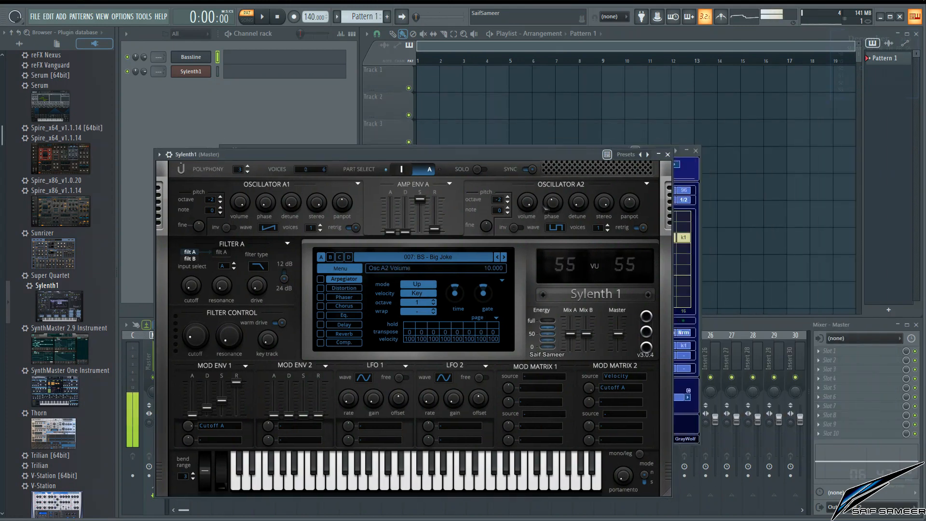
left_click(667, 155)
left_click_drag(577, 155, 523, 131)
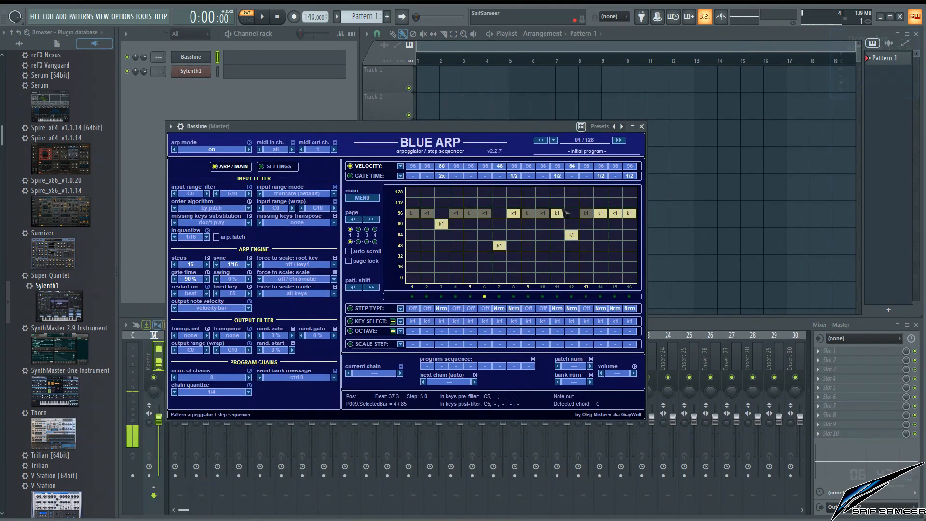
mouse_move(614, 213)
left_mouse_down()
mouse_move(615, 192)
mouse_move(629, 202)
left_mouse_up()
Step: Using the fine, 128-step velocity scale, set steps 3, 7, 8, 11, 12, 14, 15, 16 to velocities 96, 73, 104, 108, 72, 78, 58, 93
left_click(279, 166)
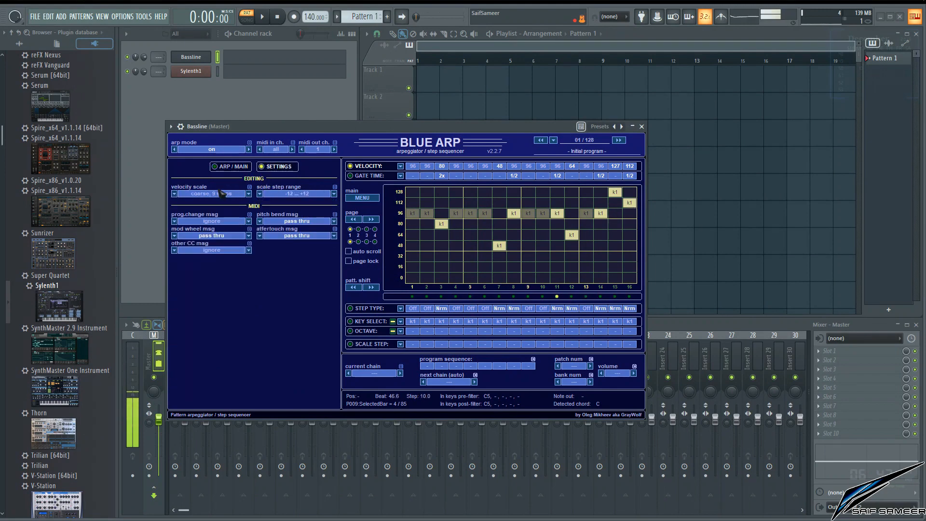
left_click(216, 195)
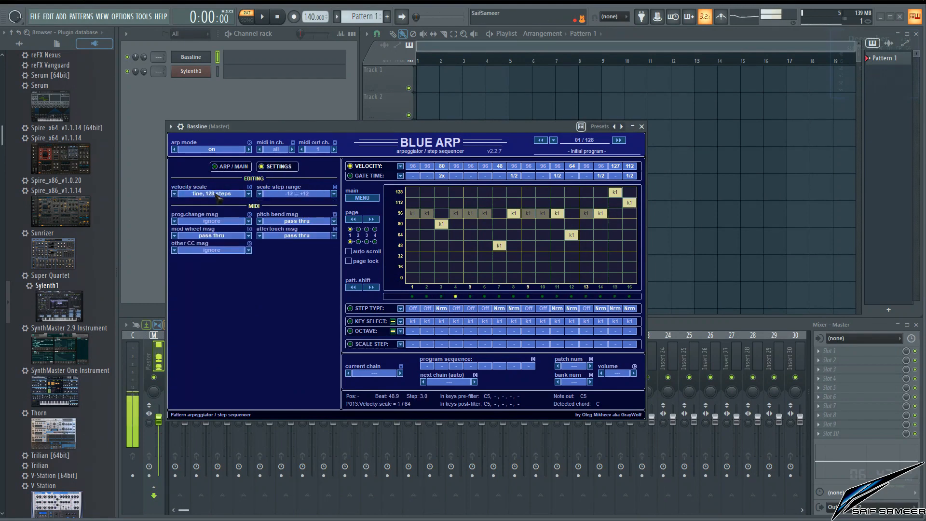
double_click(444, 167)
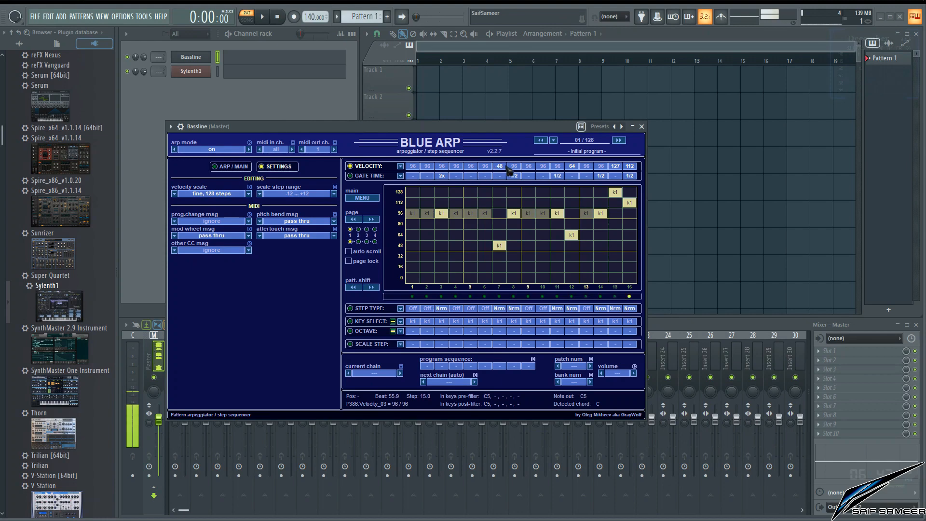
mouse_move(503, 166)
left_mouse_down()
mouse_move(616, 169)
mouse_move(631, 230)
left_mouse_up()
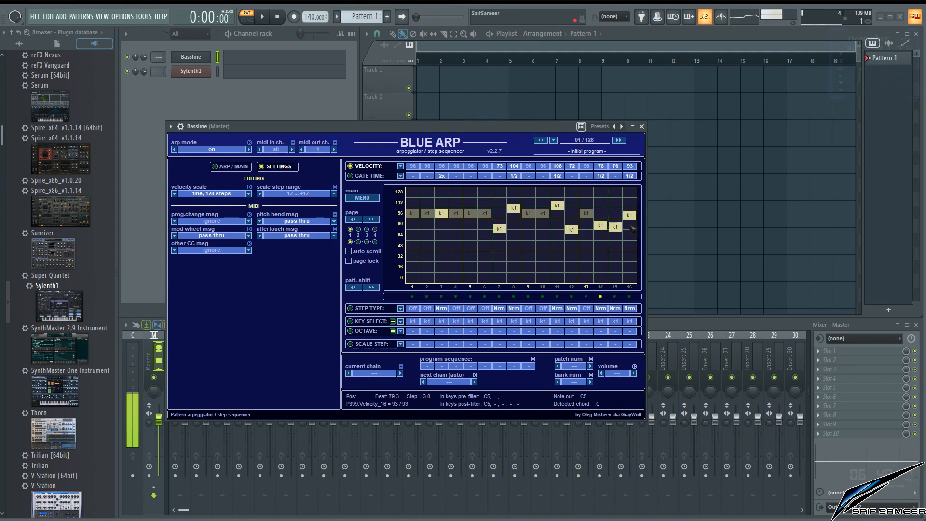
left_click(614, 247)
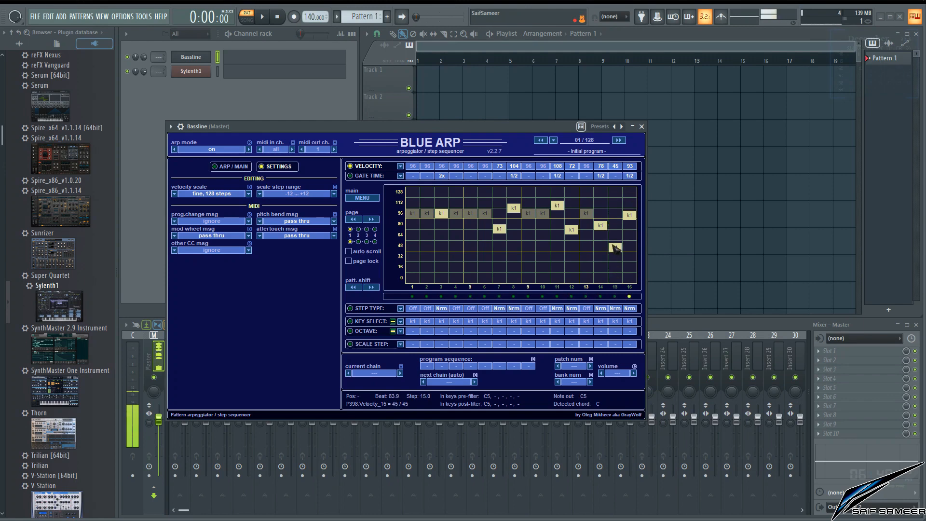
left_click(615, 239)
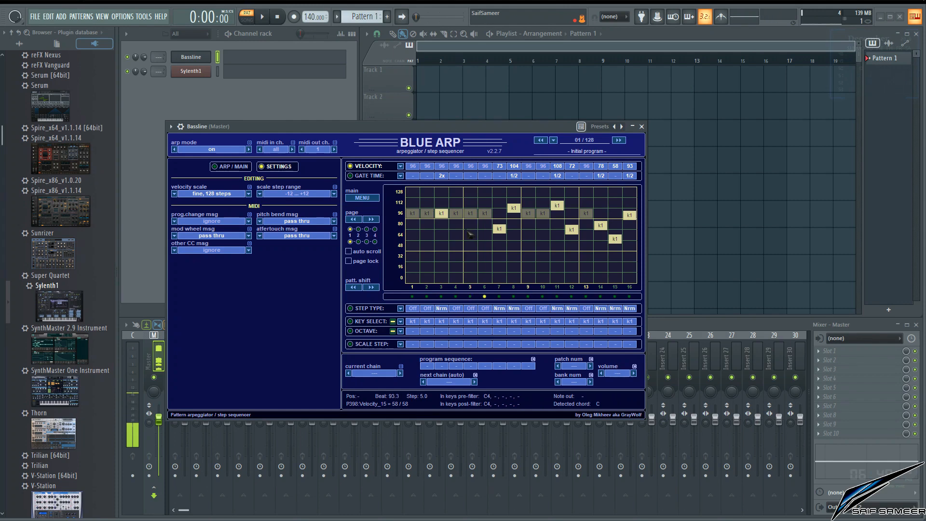
Step: Limit the Bassline arpeggiator's input range filter to C4 through C5 by learning both limits from MIDI keys
left_click(228, 167)
left_click_drag(313, 126, 373, 109)
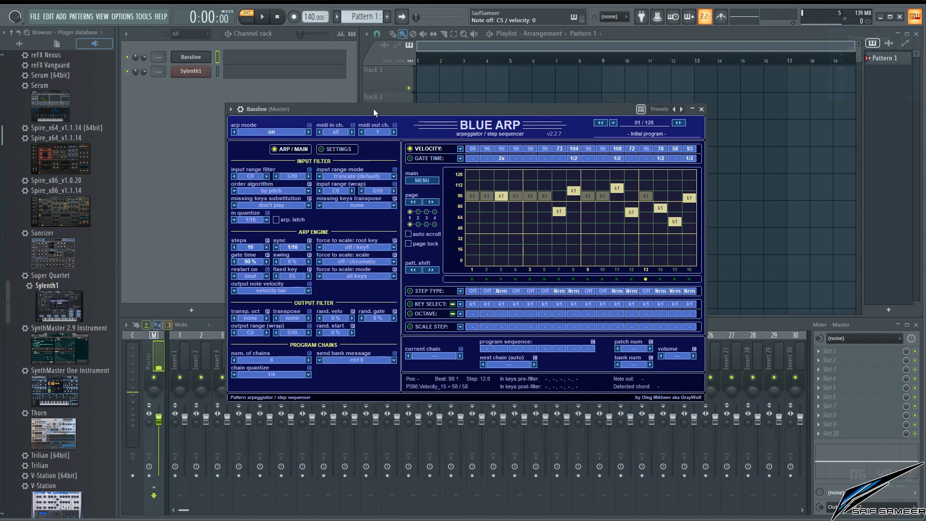
right_click(247, 179)
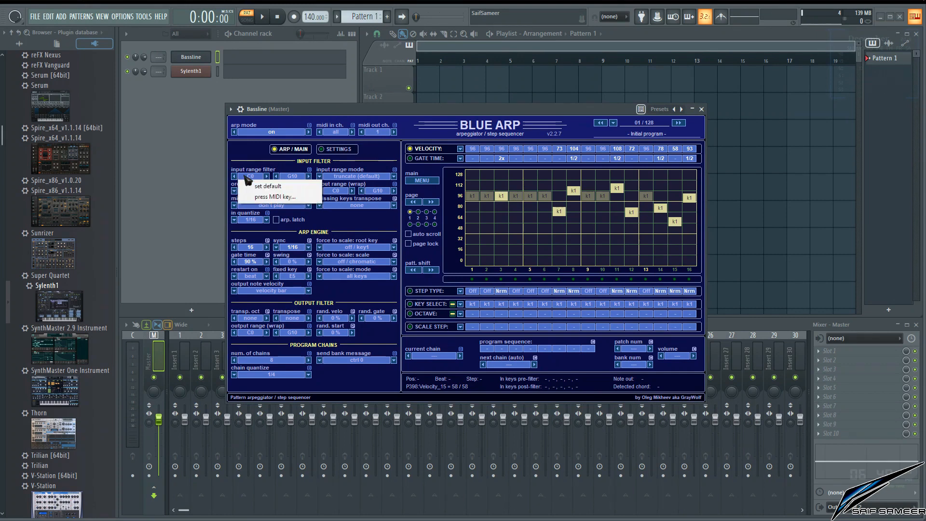
left_click(274, 196)
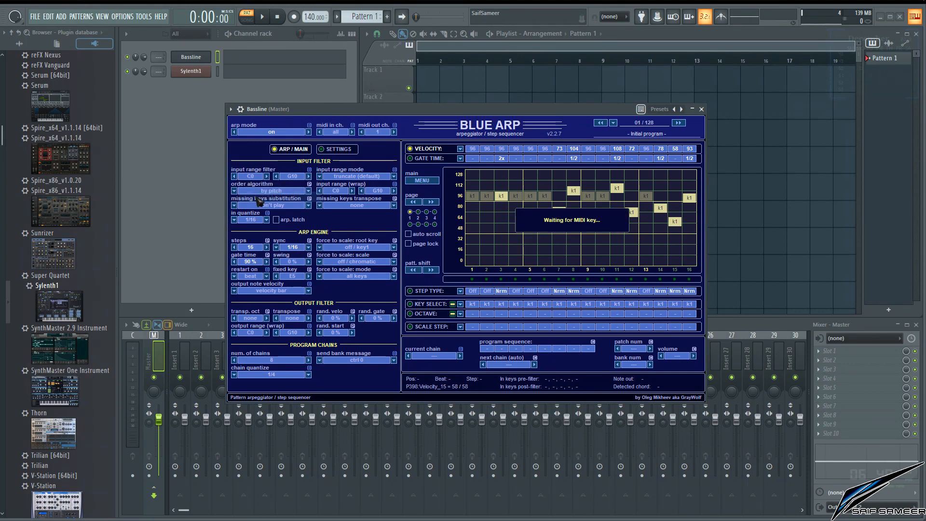
right_click(289, 176)
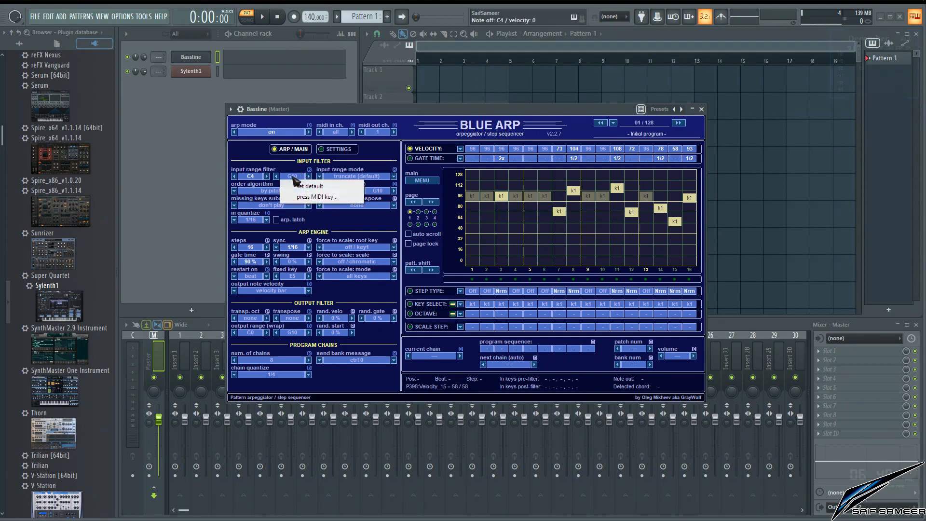
left_click(316, 198)
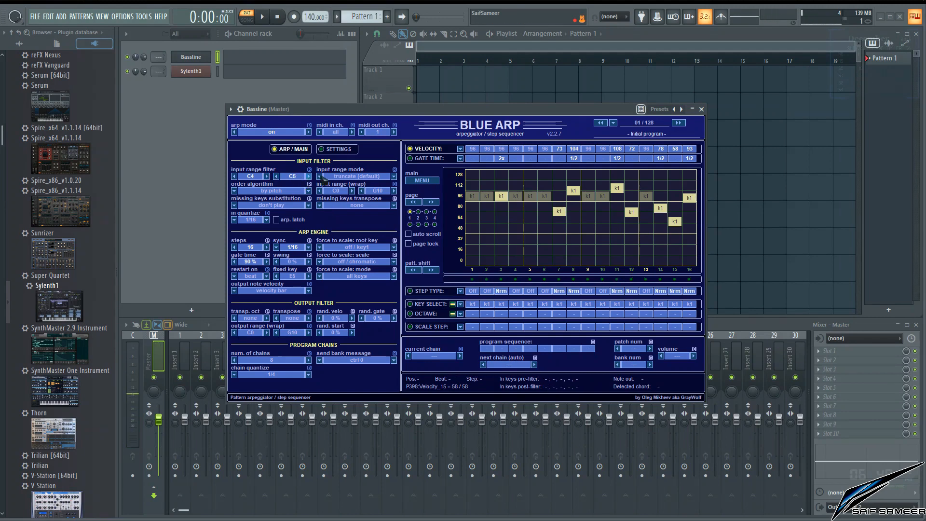
Step: Examine which notes reach the Bassline channel on its wrapper keyboard, and return to the arpeggiator interface
left_click(241, 109)
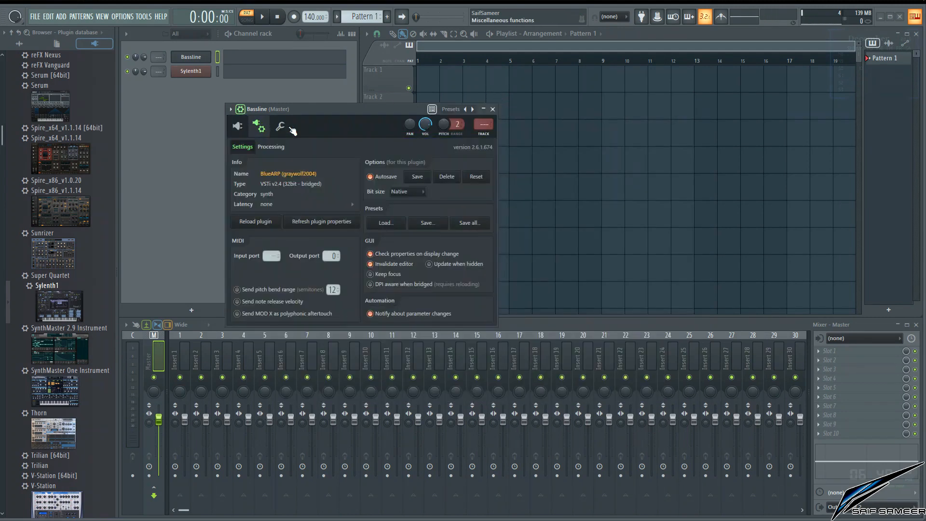
left_click(291, 129)
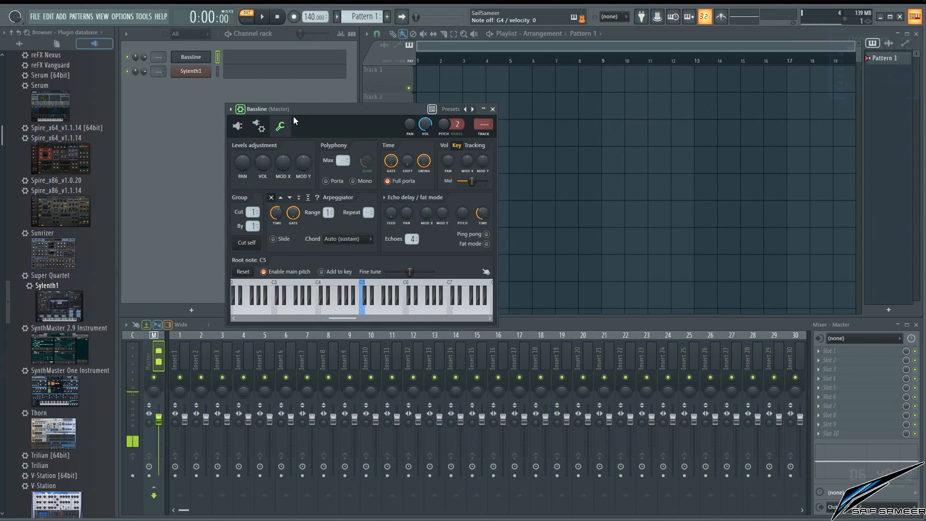
left_click(240, 110)
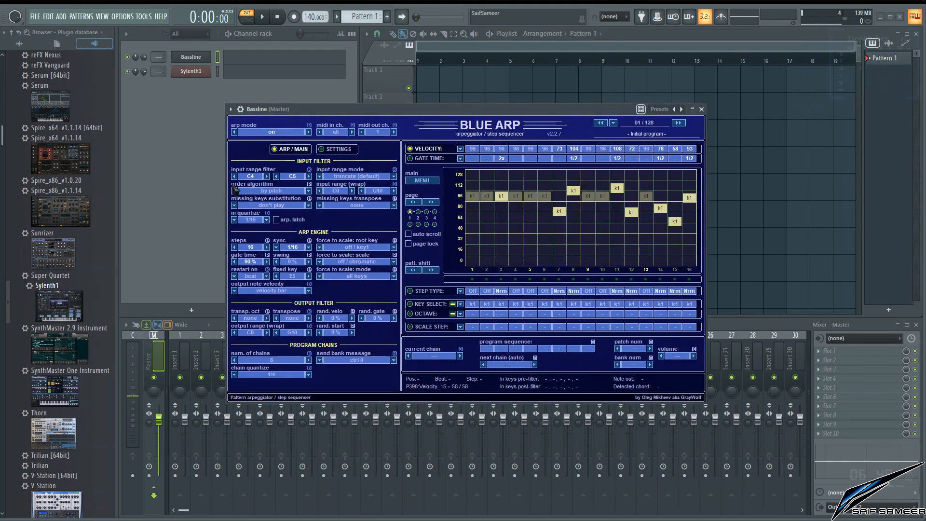
Step: Reset both limits of the Bassline arpeggiator's input range filter to their defaults, C0 and G10
right_click(251, 177)
left_click(289, 182)
right_click(292, 177)
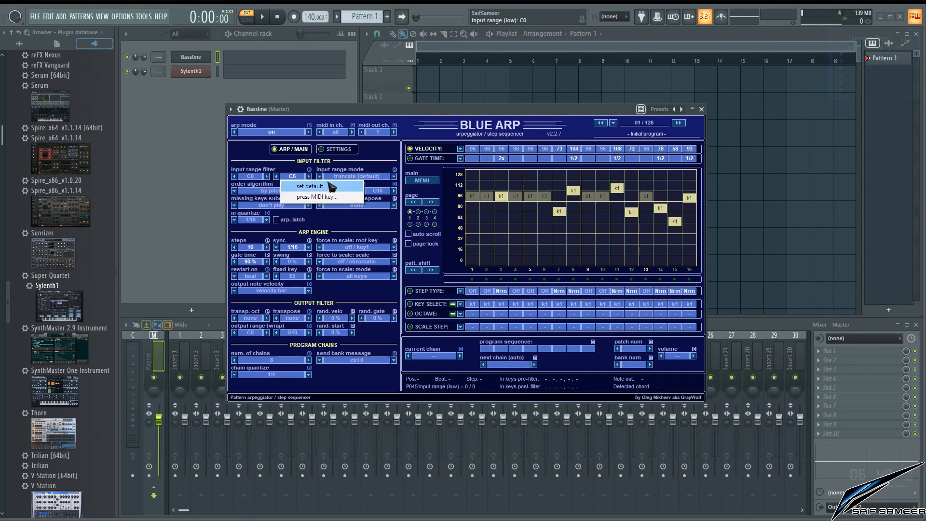
left_click(345, 183)
Step: Set the arpeggiator's input range (wrap) to F4 through E5 by learning both limits from MIDI keys
right_click(334, 194)
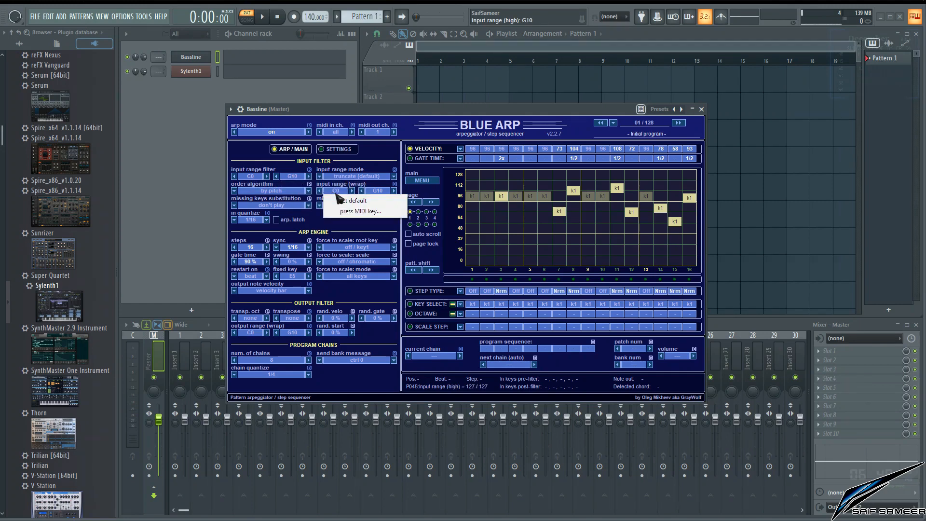
left_click(348, 211)
key("v")
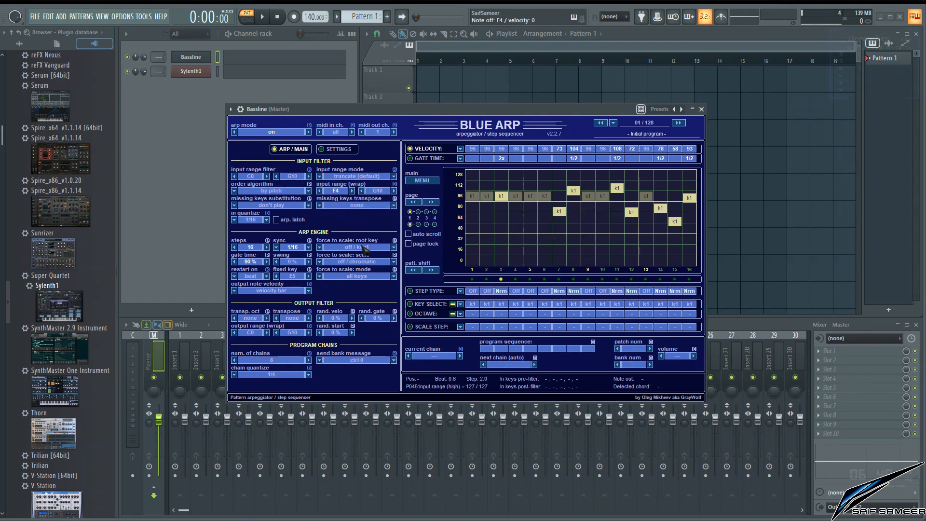
right_click(371, 193)
left_click(409, 211)
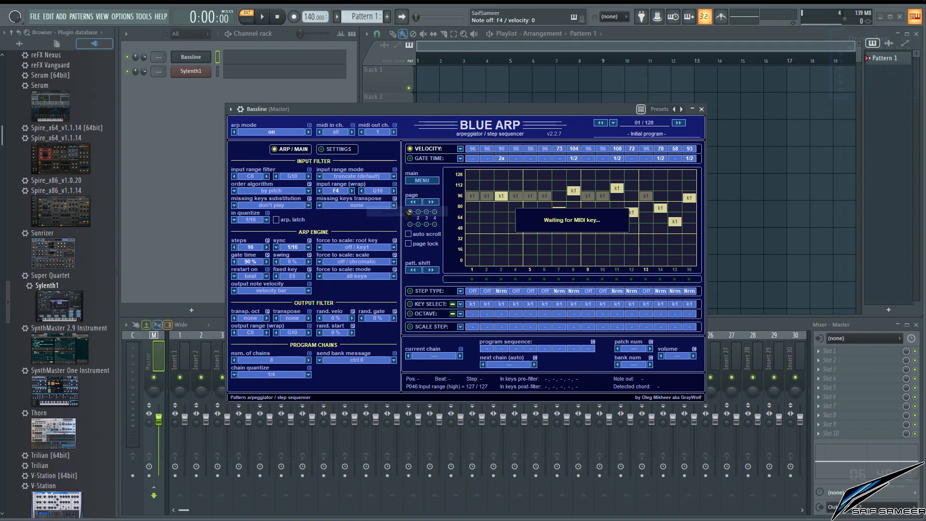
key("e")
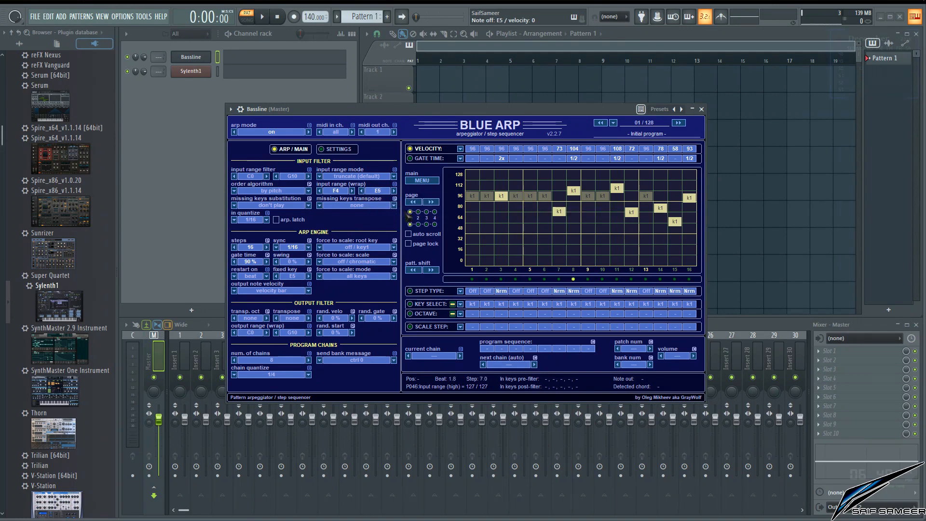
Step: Audition the wrapped bassline with notes from C4 up past B5, comparing them with the keys on the Bassline channel's wrapper keyboard
key("v")
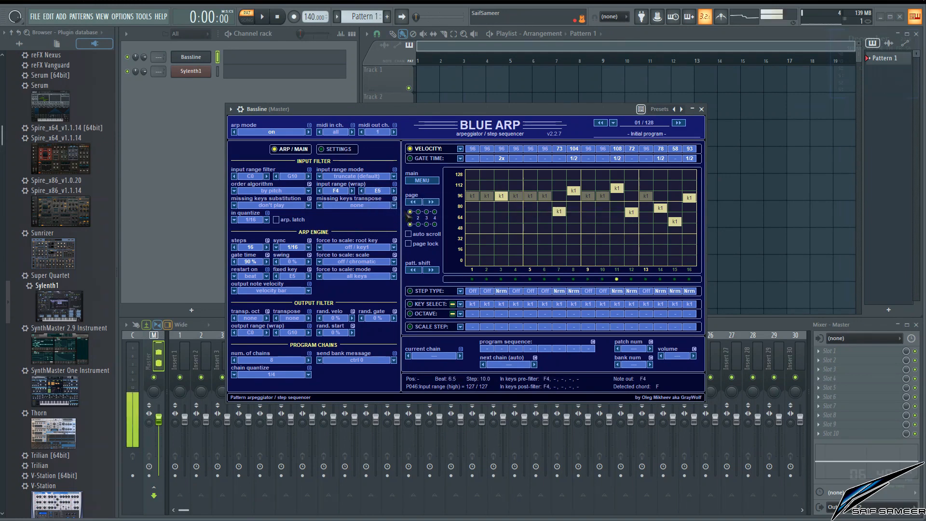
key("q")
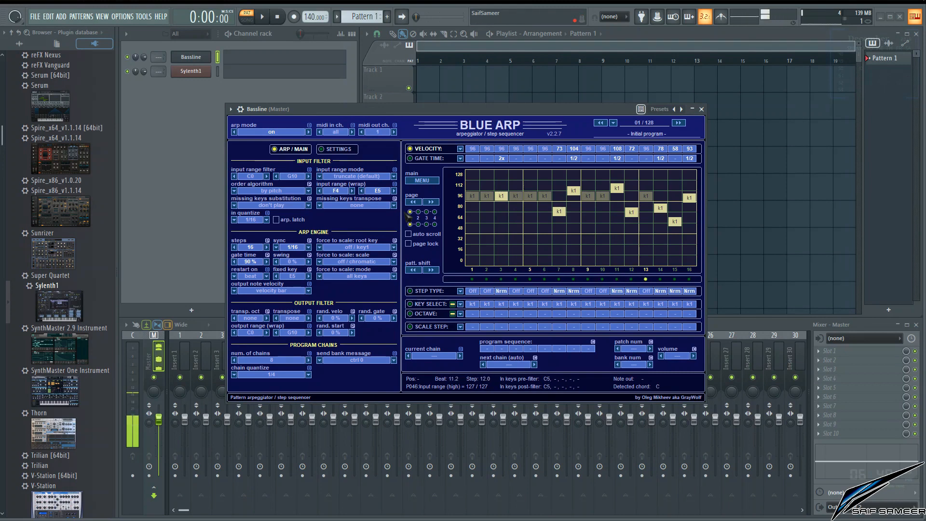
key("w")
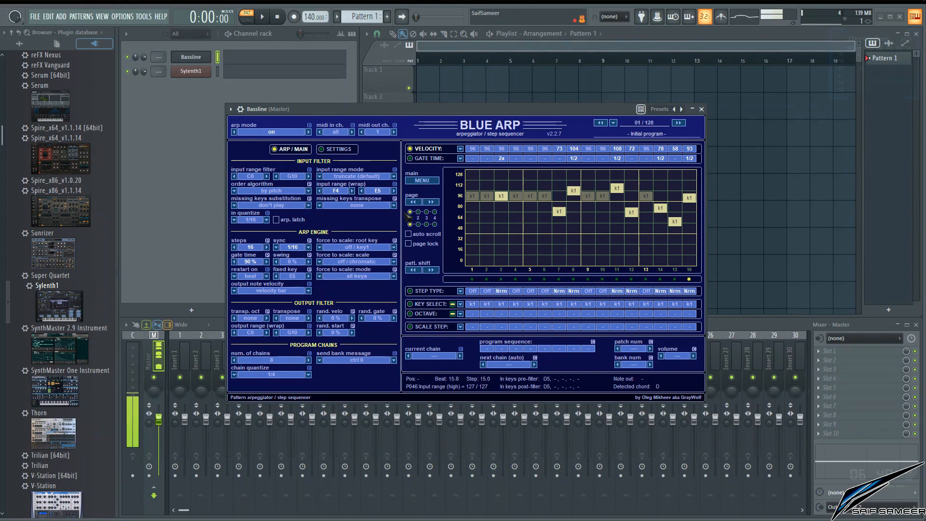
left_click(239, 110)
key("z")
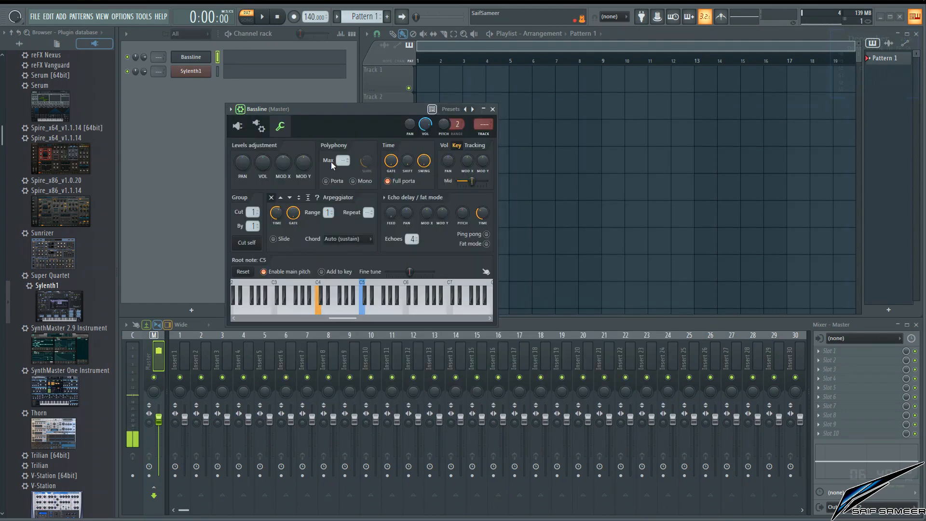
key("v")
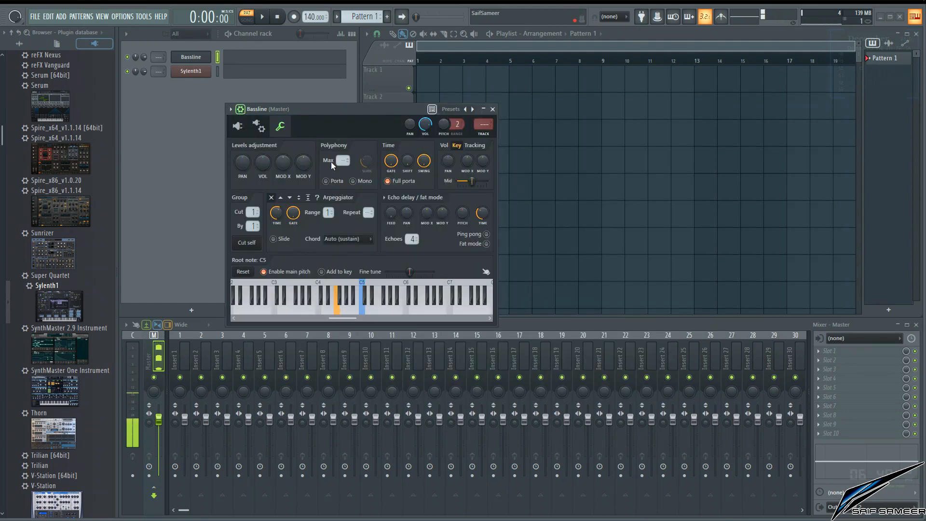
key("b")
key("j")
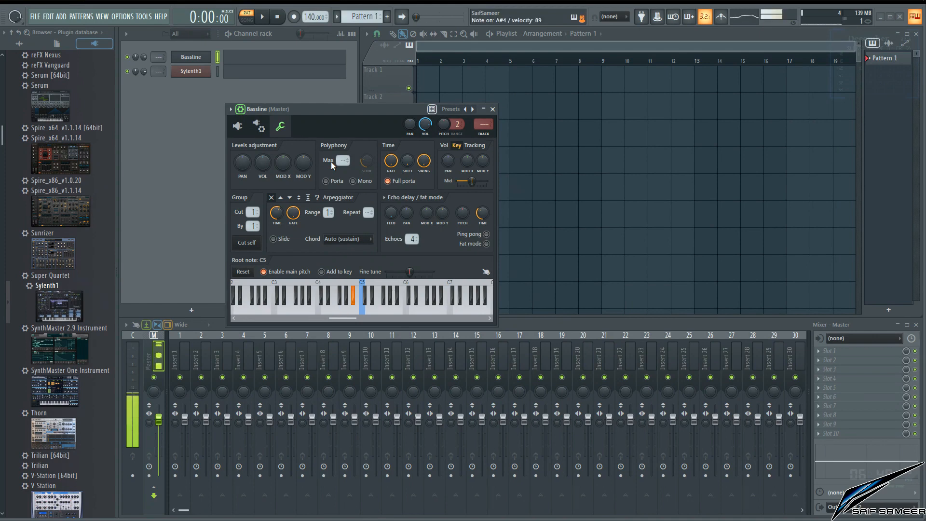
key("comma")
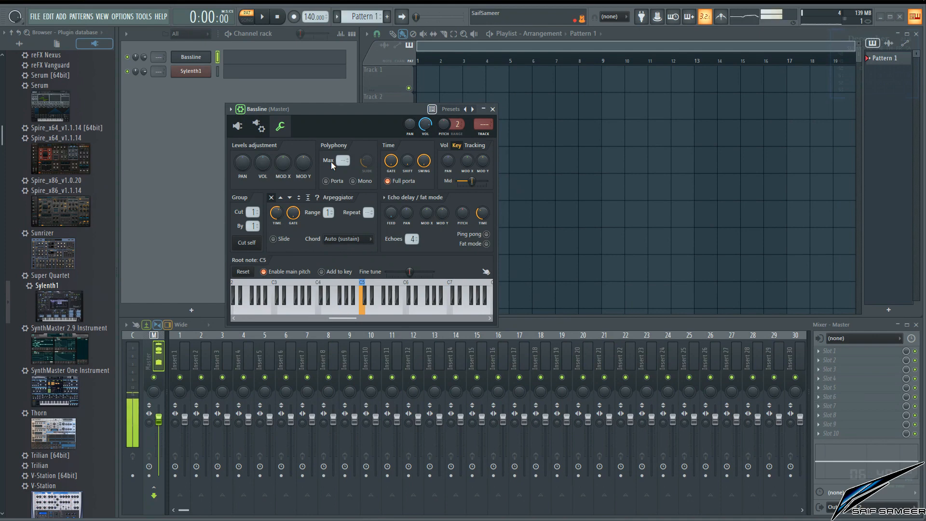
key("r")
key("7")
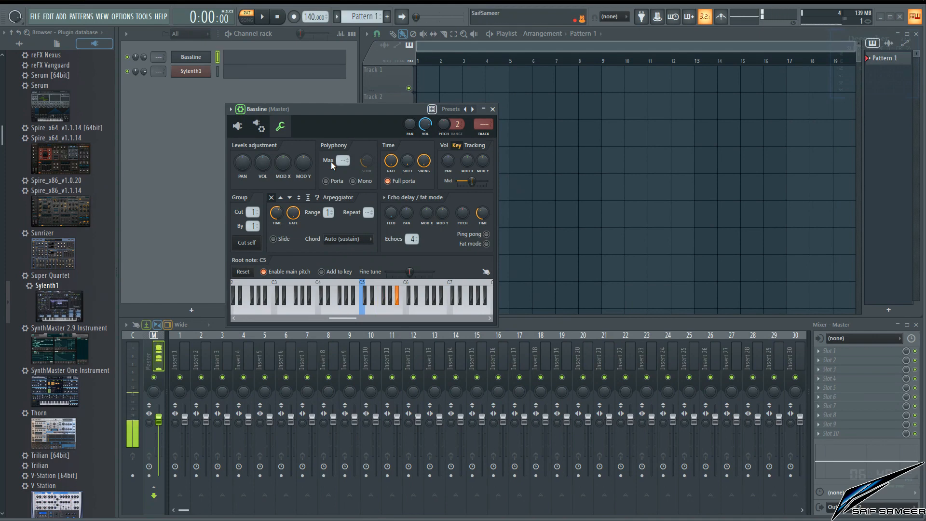
key("i")
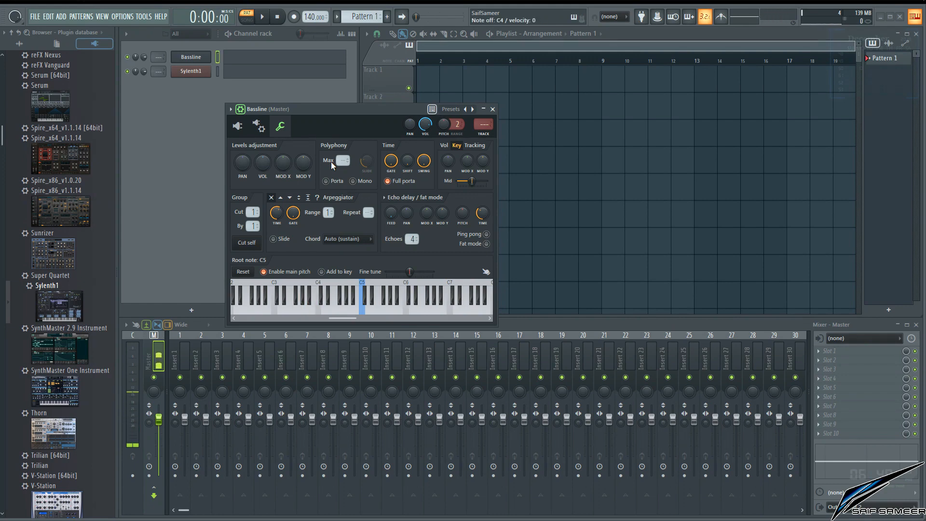
left_click(245, 110)
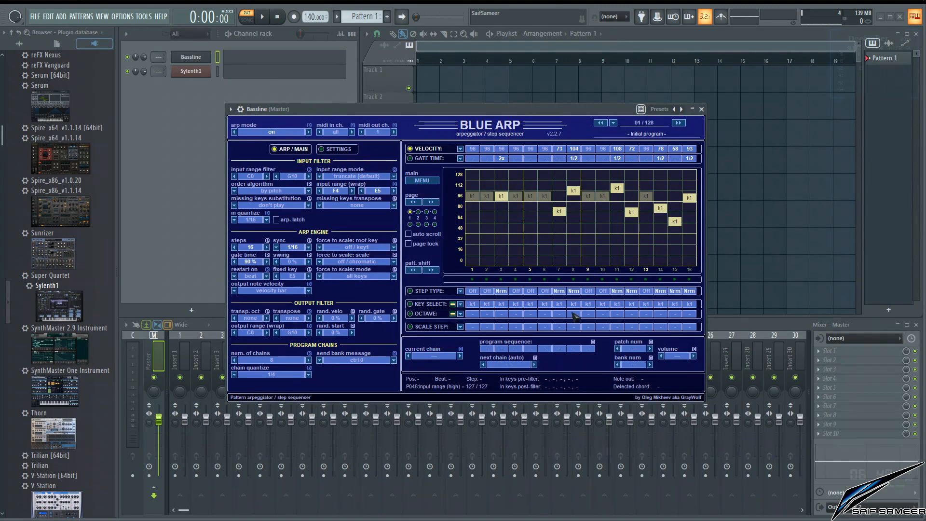
Step: Raise the octave of steps 7, 12, 14 and 15 in the Bassline pattern to +1
left_click(429, 305)
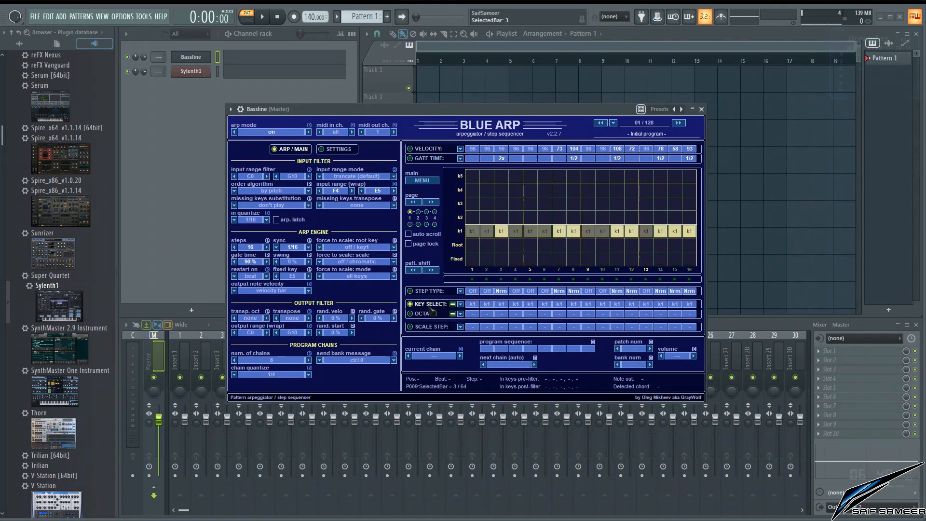
left_click(429, 313)
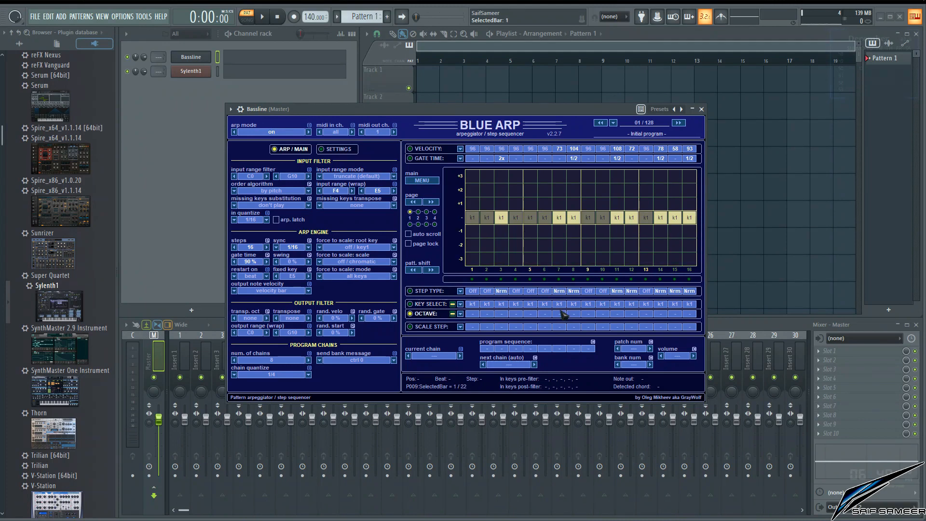
scroll(557, 317, "up", 1)
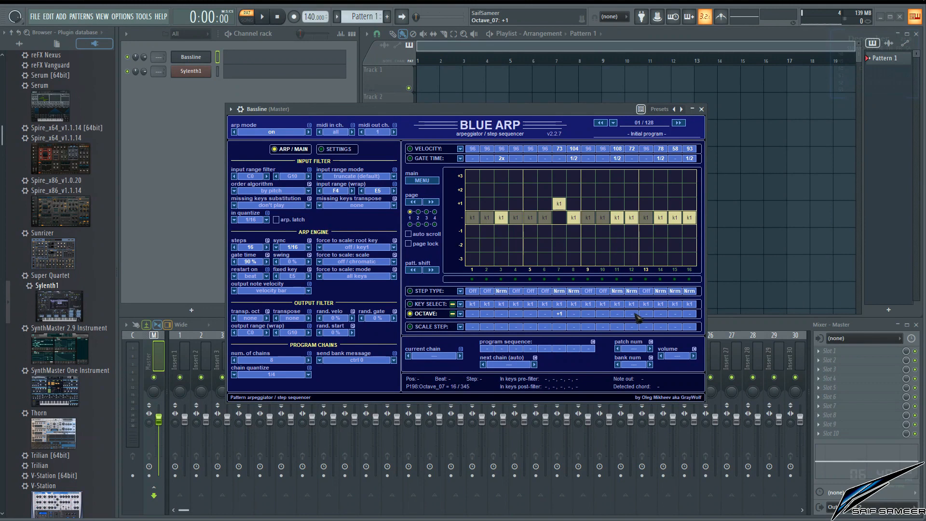
scroll(633, 314, "up", 1)
scroll(662, 317, "up", 1)
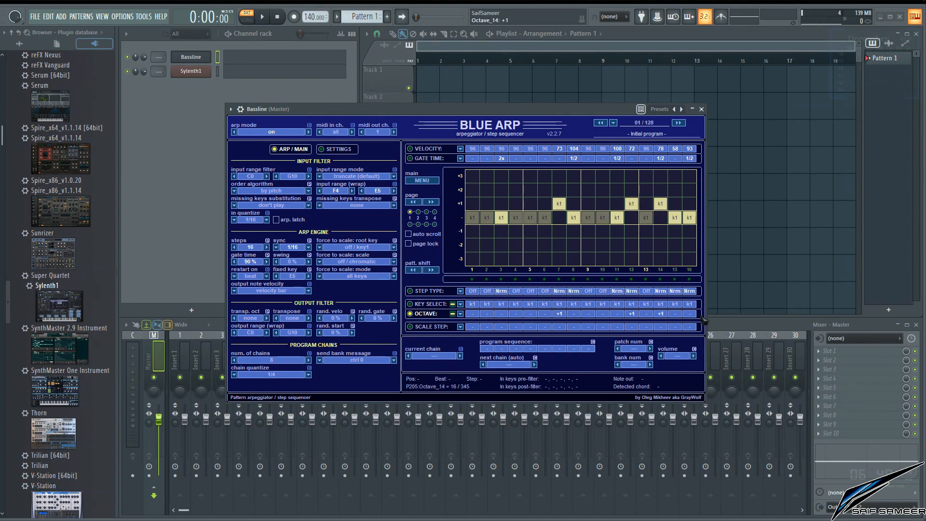
scroll(676, 314, "up", 1)
Step: While auditioning the bassline, give step 16 a scale step of +3 and octave +1, and remove step 15's octave shift
key("z")
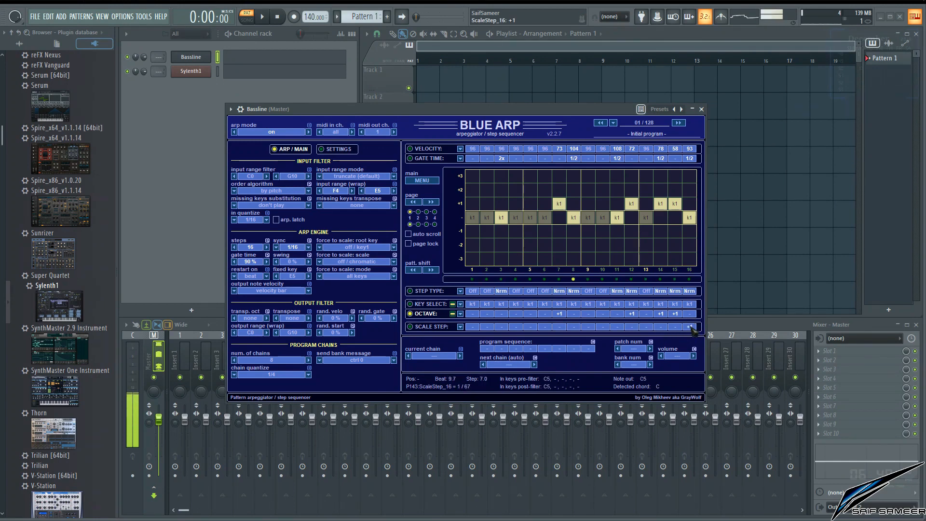
scroll(691, 328, "up", 1)
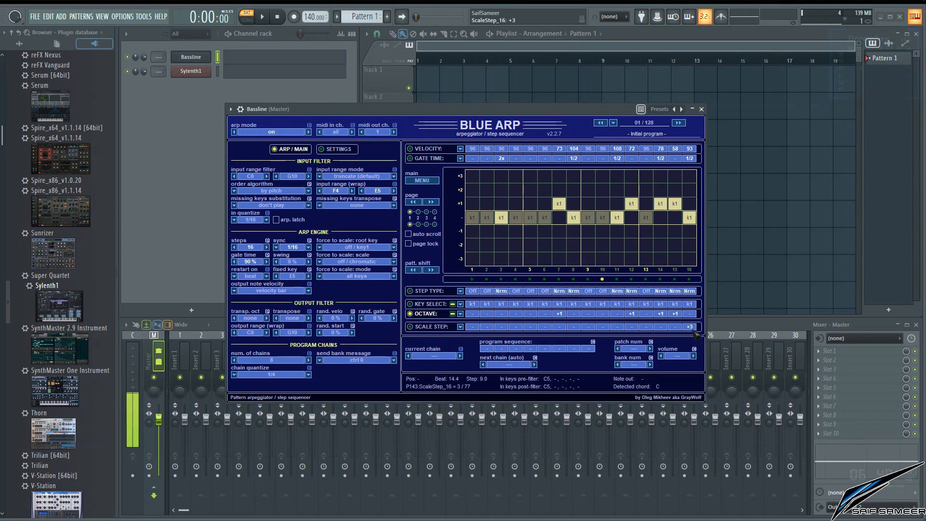
scroll(694, 319, "up", 1)
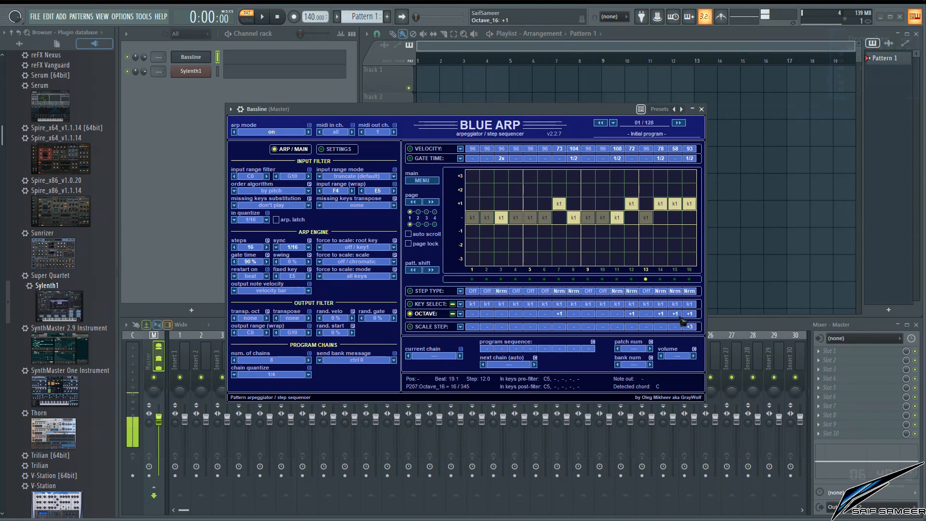
scroll(680, 318, "down", 1)
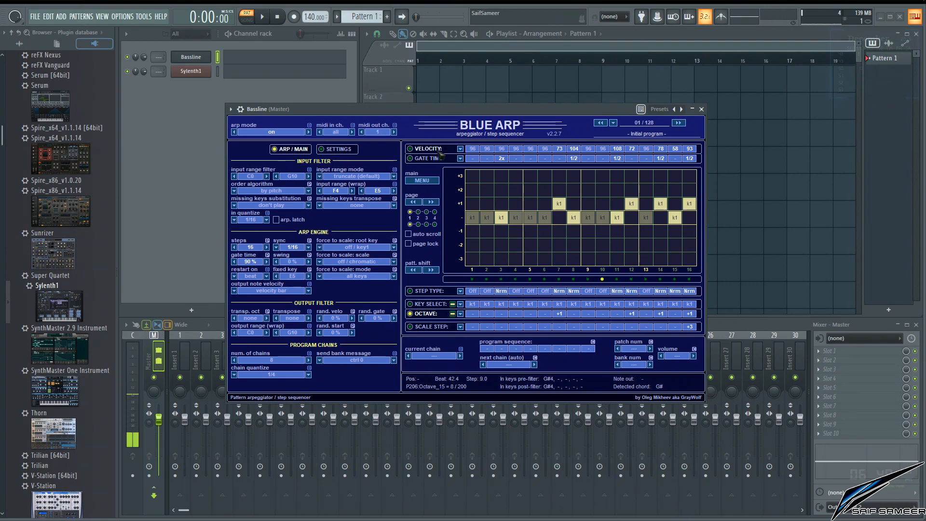
Step: Set step 16's velocity to 108 and return its gate time to the normal length
left_click(424, 149)
left_click_drag(690, 148, 695, 105)
left_click(424, 158)
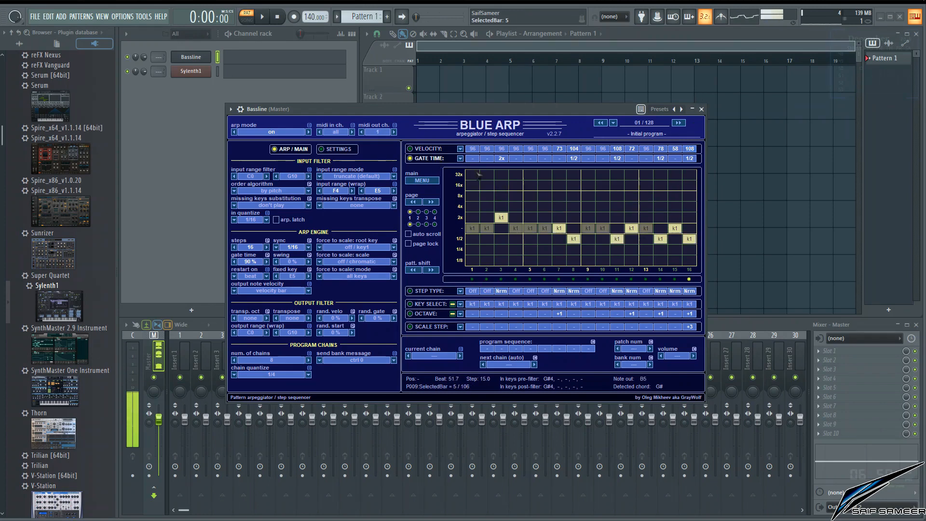
left_click(689, 229)
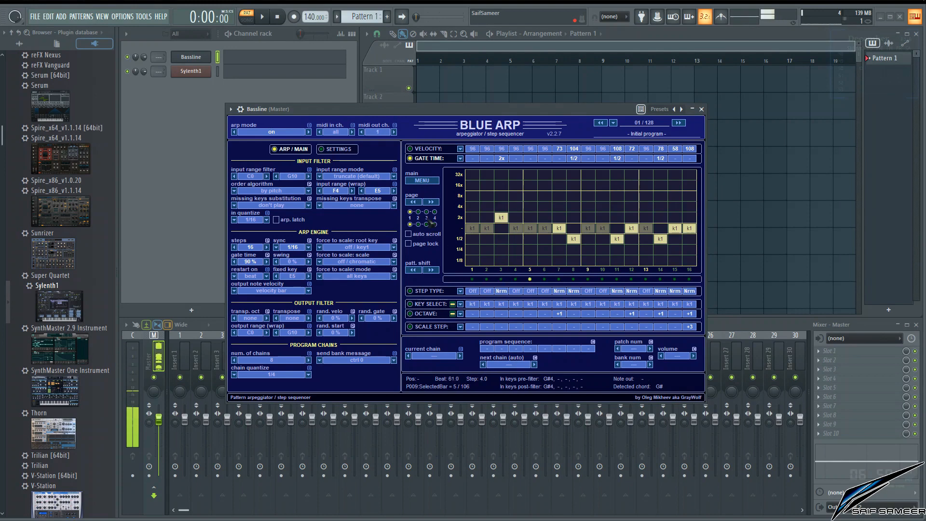
Step: Force the bassline to a minor scale with the root key fixed at C, and audition it
left_click(430, 304)
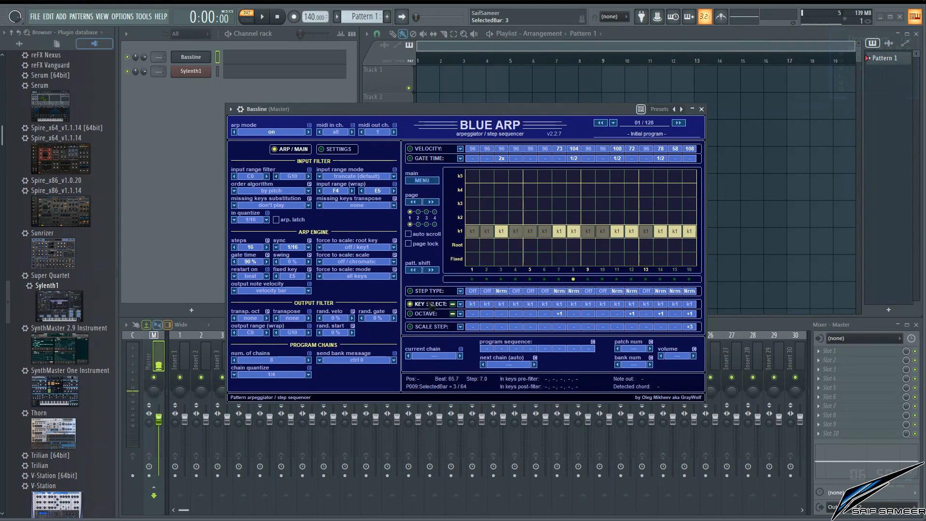
scroll(333, 248, "up", 2)
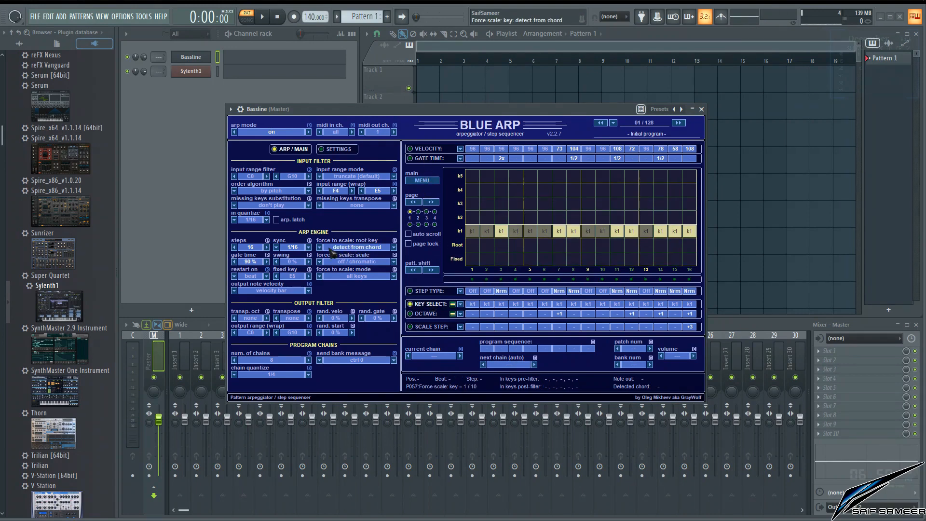
scroll(333, 262, "up", 1)
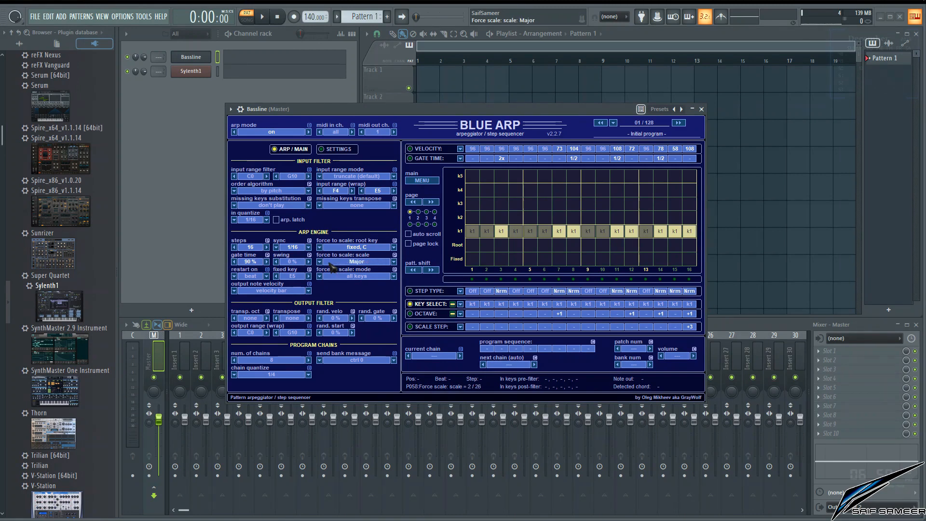
key("z")
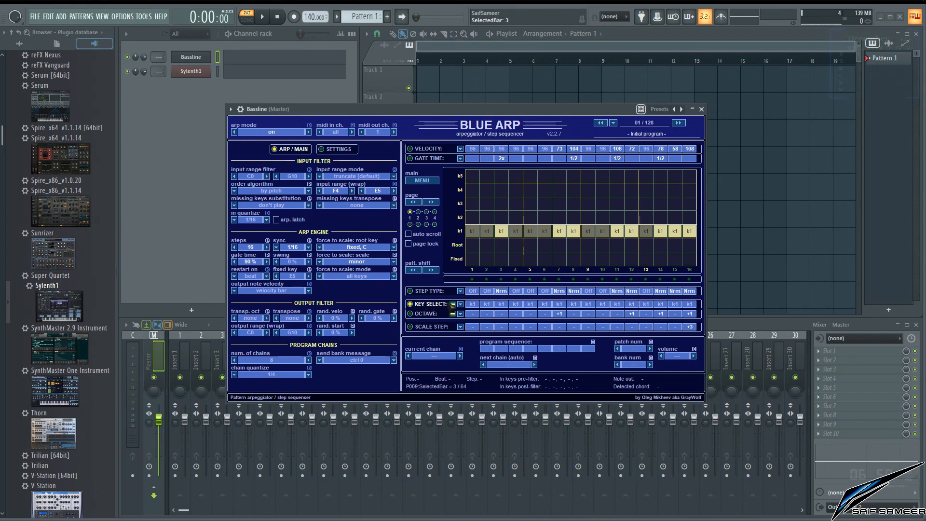
Step: Audition the pattern and change step 16's scale step to +2
left_click(438, 328)
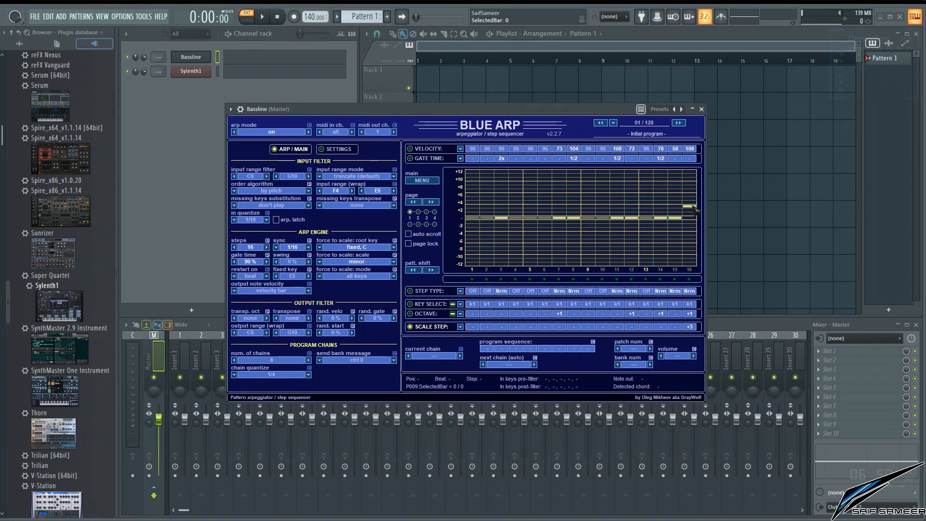
key("z")
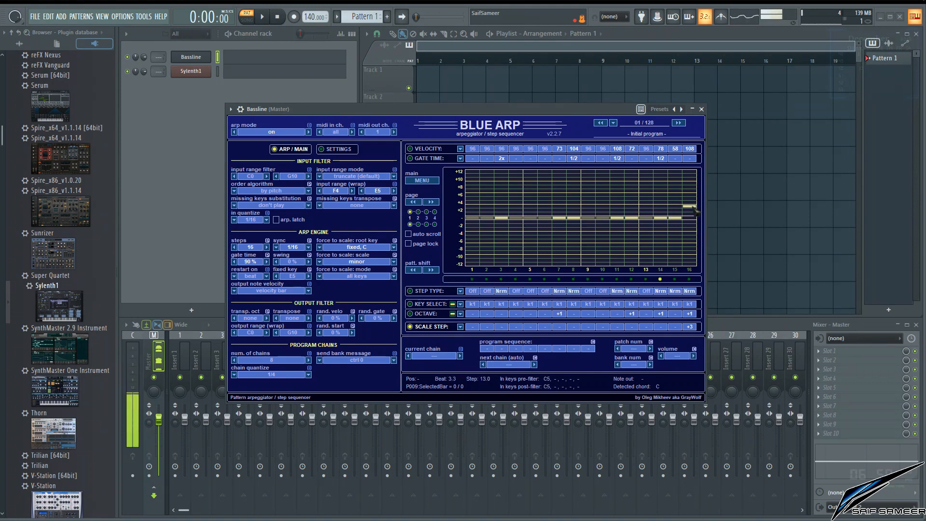
scroll(694, 330, "down", 1)
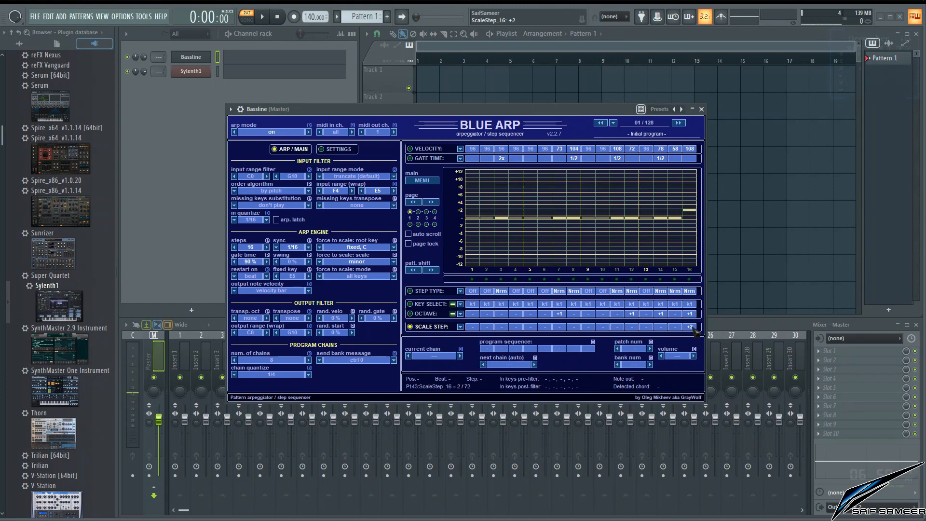
Step: Audition the pattern with step 16's scale step at +3 and +4, and return it to +2
key("z")
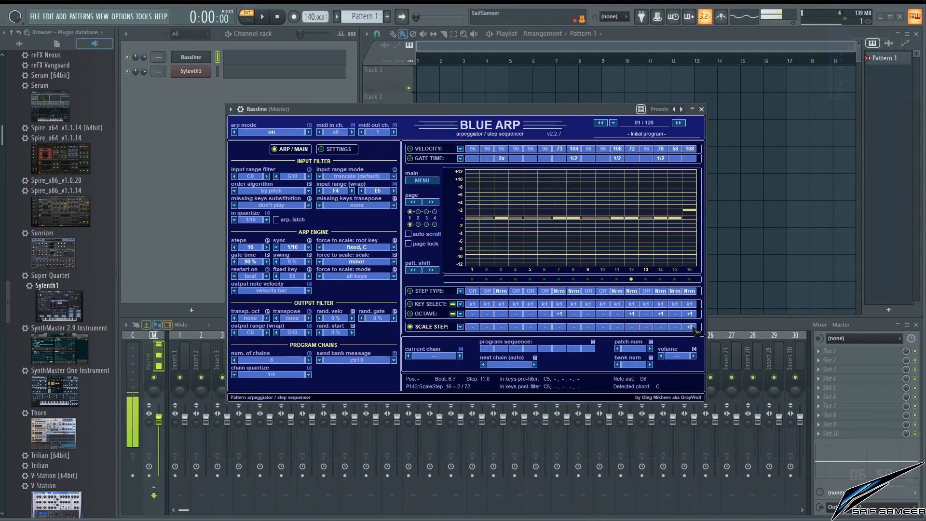
scroll(694, 330, "up", 1)
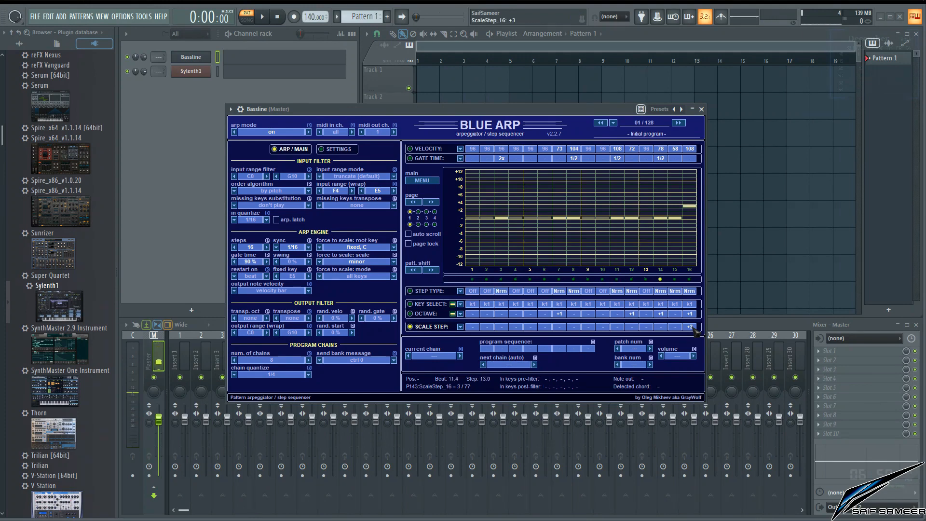
key("z")
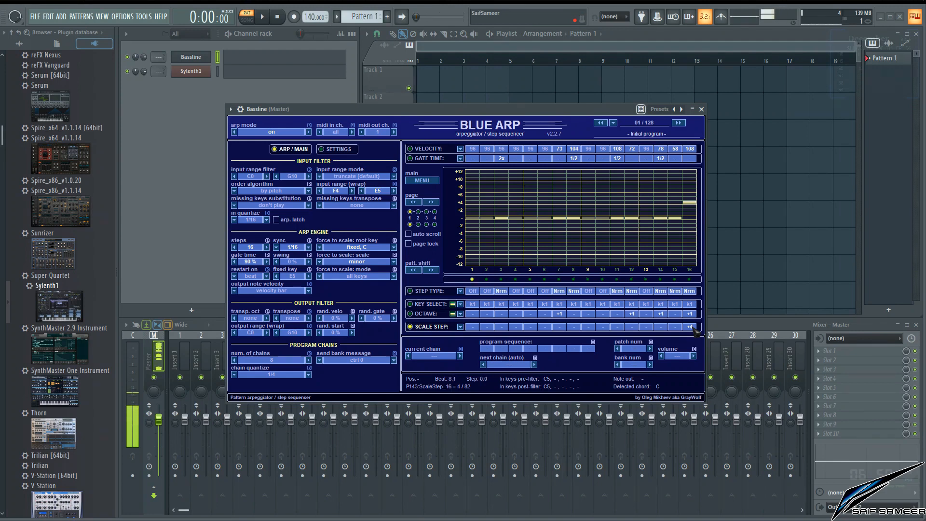
scroll(694, 329, "down", 3)
scroll(696, 330, "up", 1)
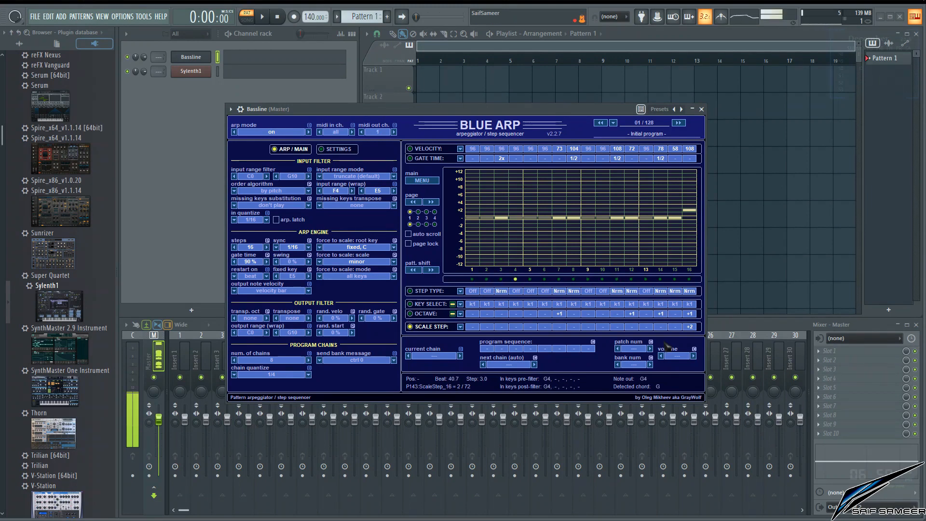
Step: Assign key k2 to step 16, audition the pattern, and clear step 16's scale step
left_click(430, 304)
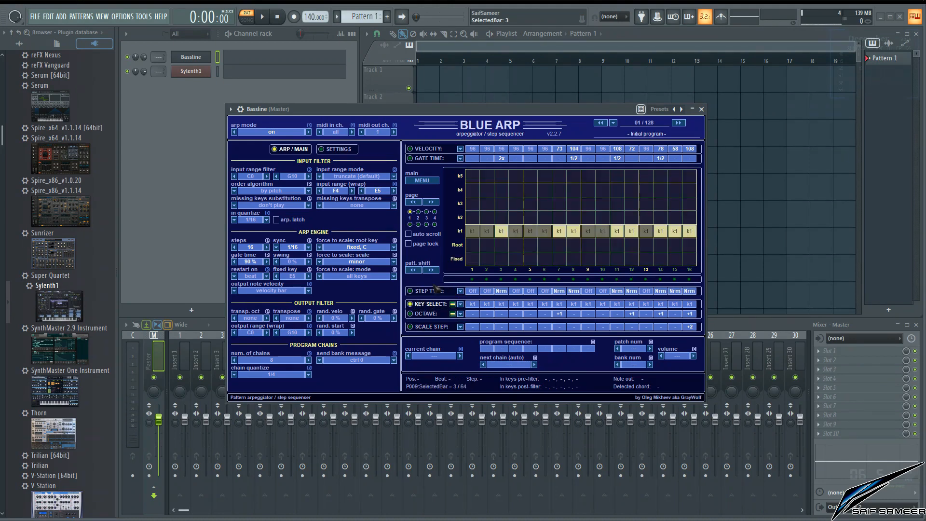
left_click(690, 220)
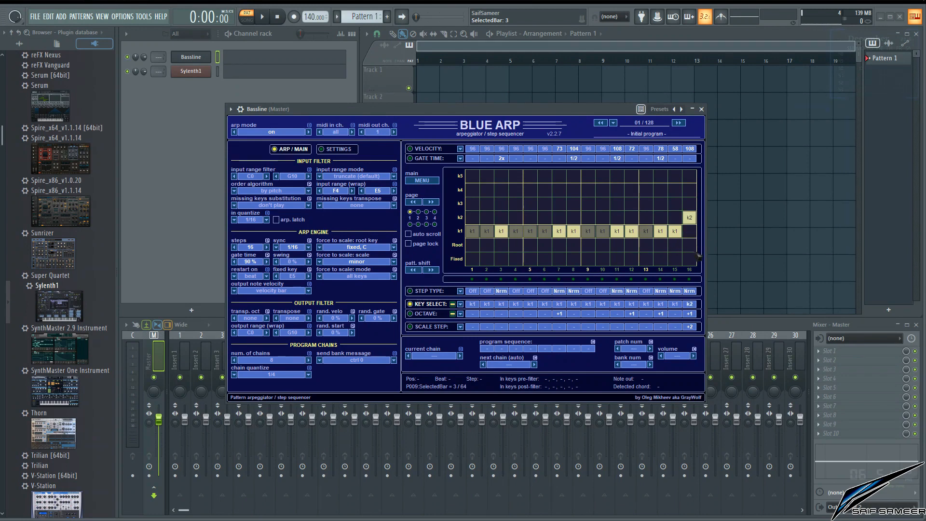
key("space")
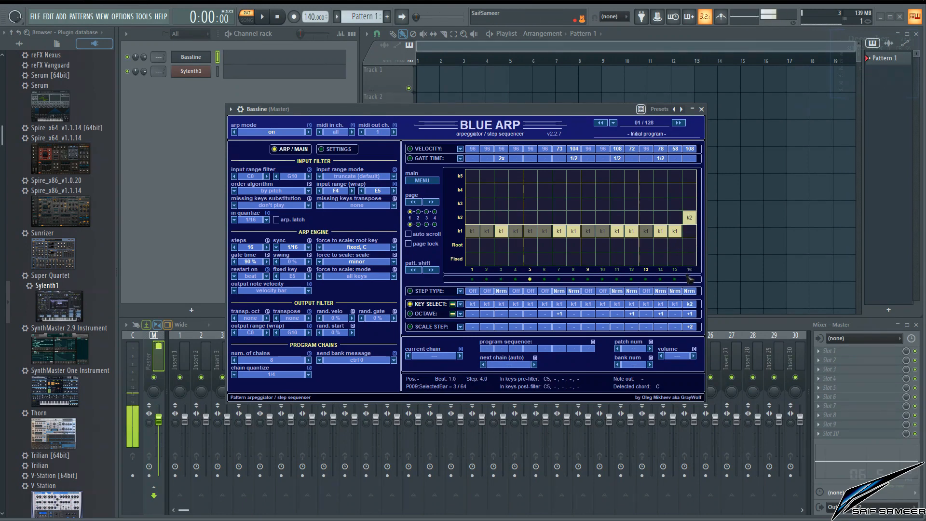
left_click(696, 327)
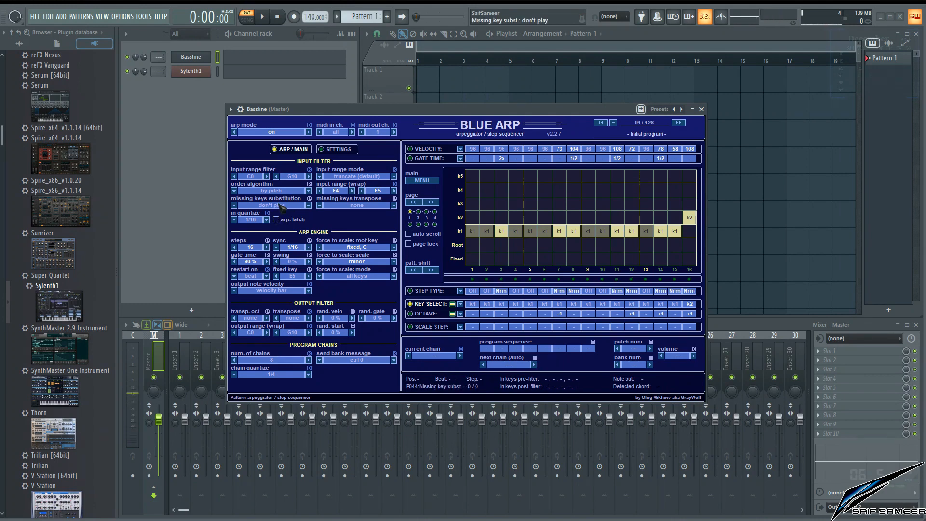
Step: Set the missing keys substitution to fixed key with Eb5 as the fixed key, and audition the pattern
scroll(283, 207, "down", 1)
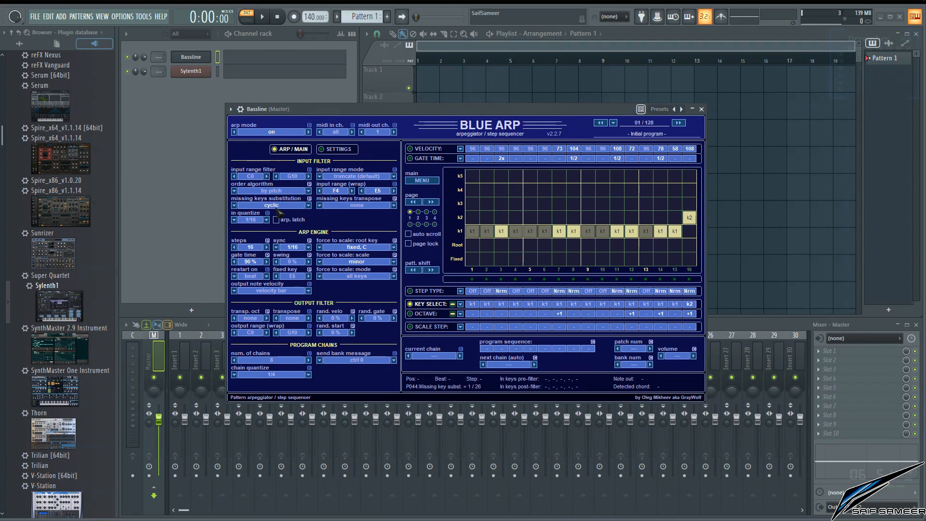
scroll(277, 211, "down", 1)
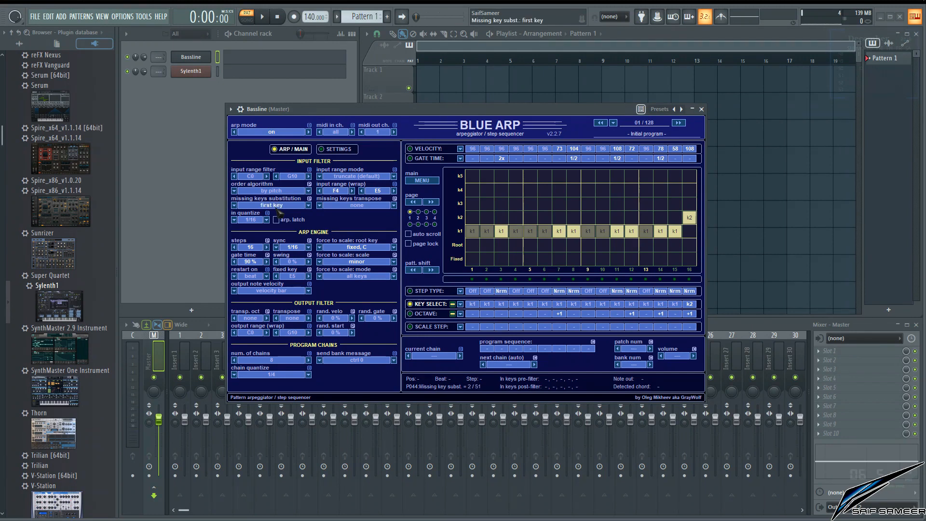
scroll(278, 211, "down", 1)
scroll(278, 211, "down", 1)
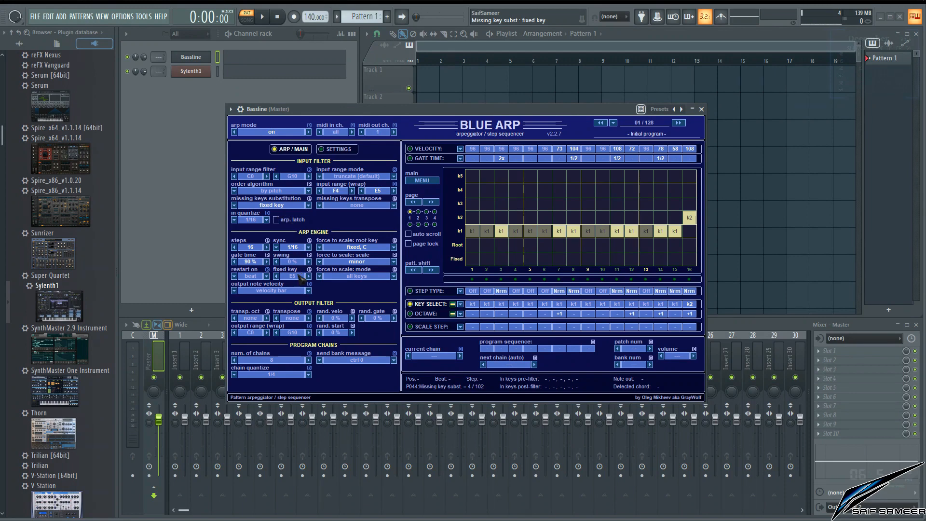
scroll(301, 279, "down", 1)
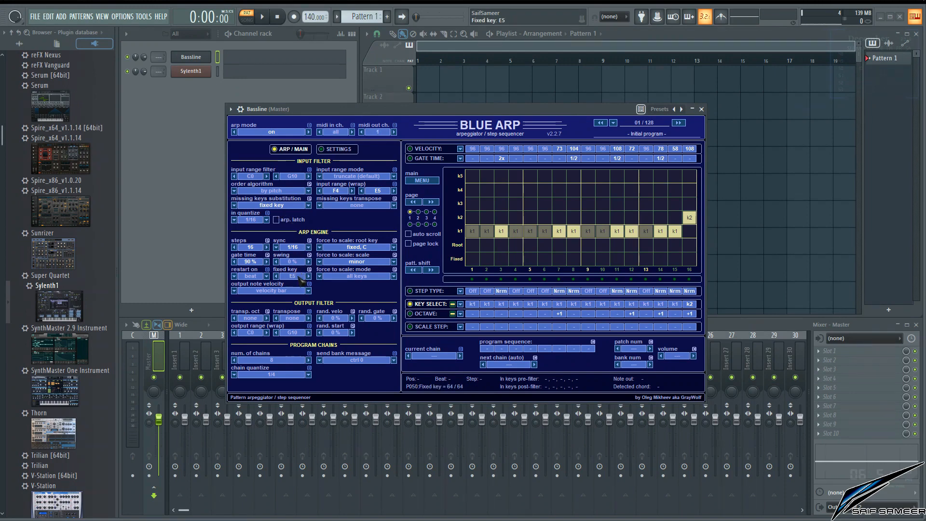
scroll(301, 279, "down", 1)
key("z")
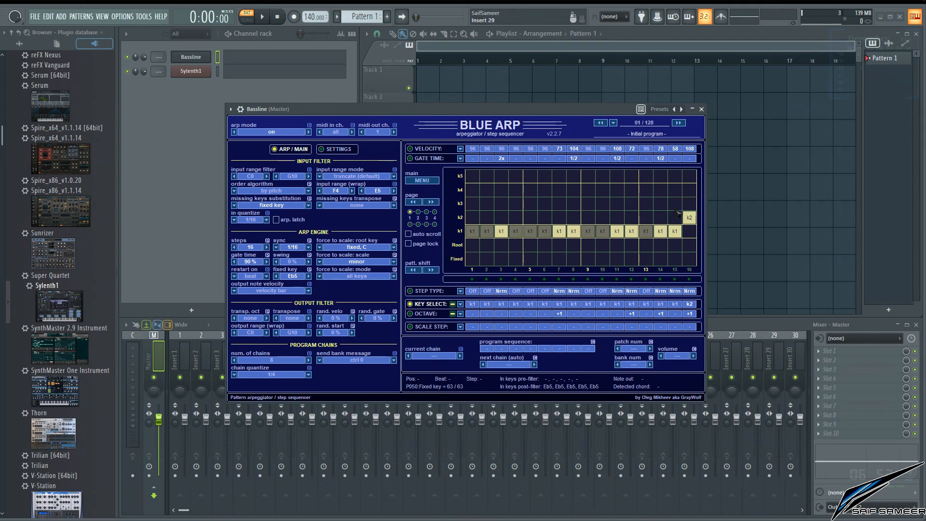
Step: Return step 16 to key k1 with scale step +2, and set the missing keys substitution back to don't play
left_click(684, 231)
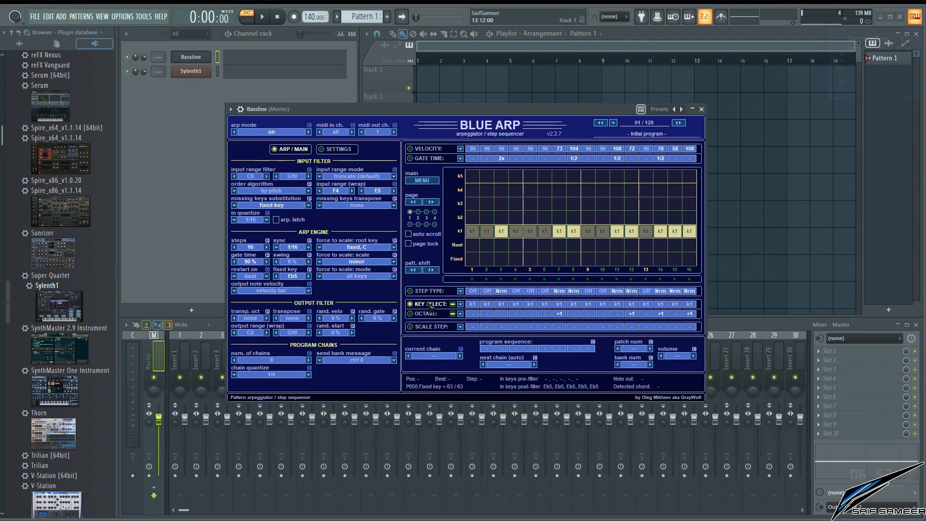
left_click(695, 327)
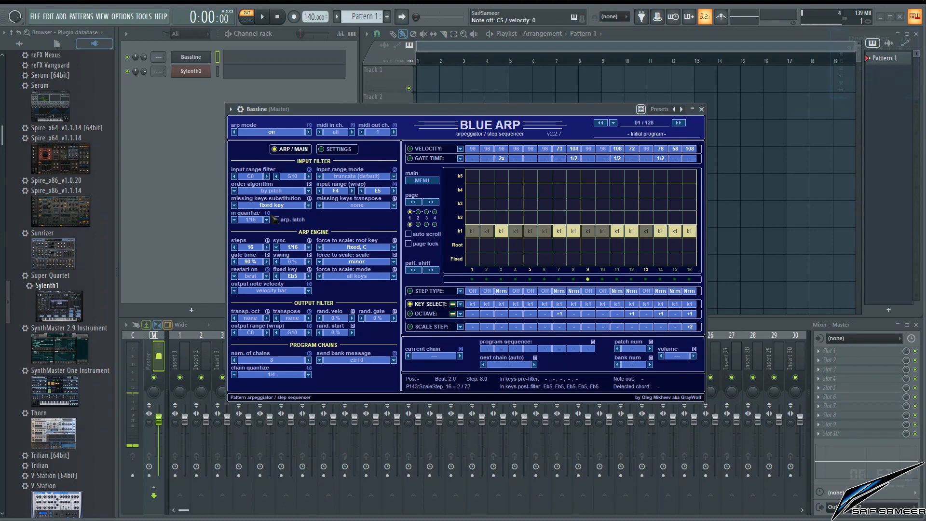
scroll(271, 207, "down", 4)
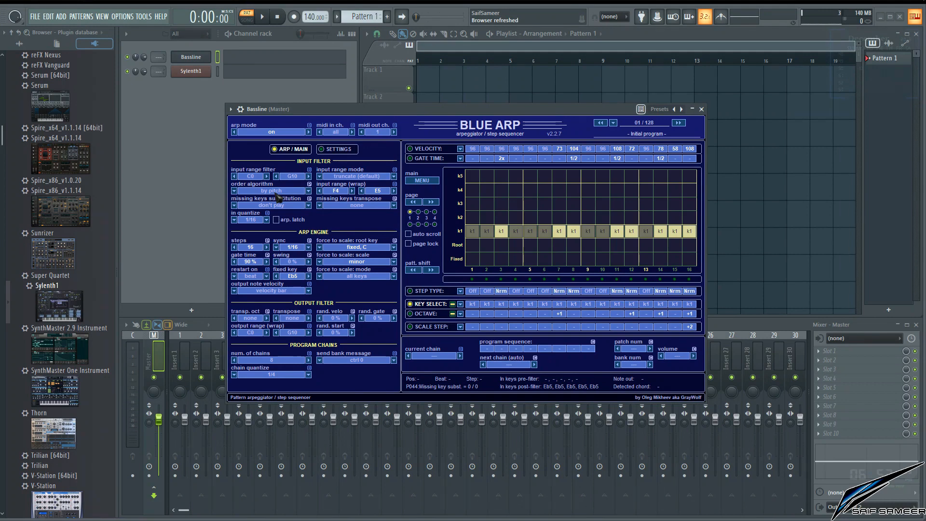
Step: Set the bassline's order algorithm to chord, normalized, and audition it with held chords
key("q")
key("3")
key("j")
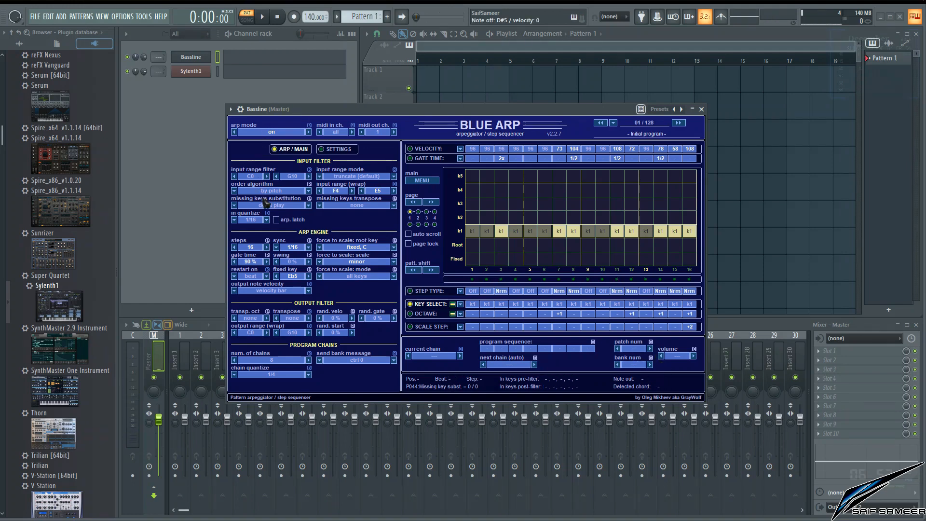
left_click(236, 191)
left_click(302, 263)
key("q")
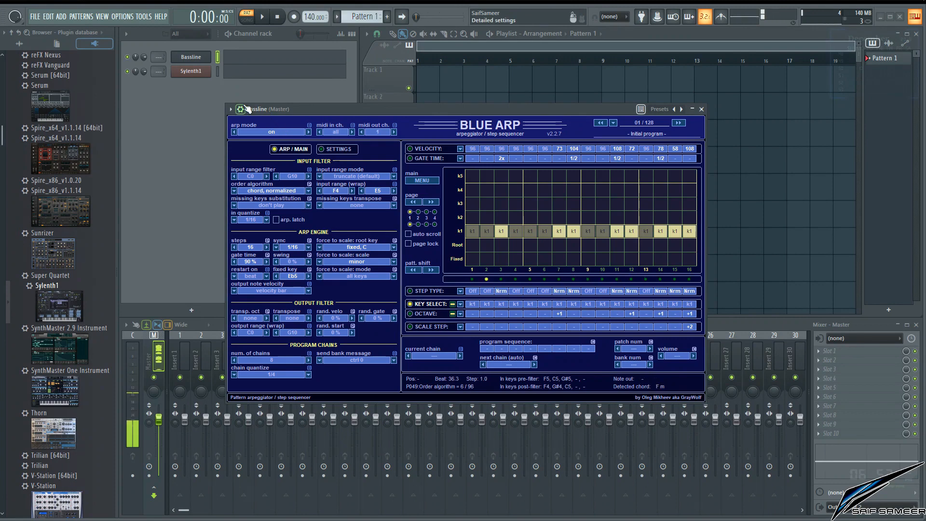
Step: Check the played keys in the Bassline channel's wrapper settings, and assign the Root key to all 16 steps
left_click(240, 109)
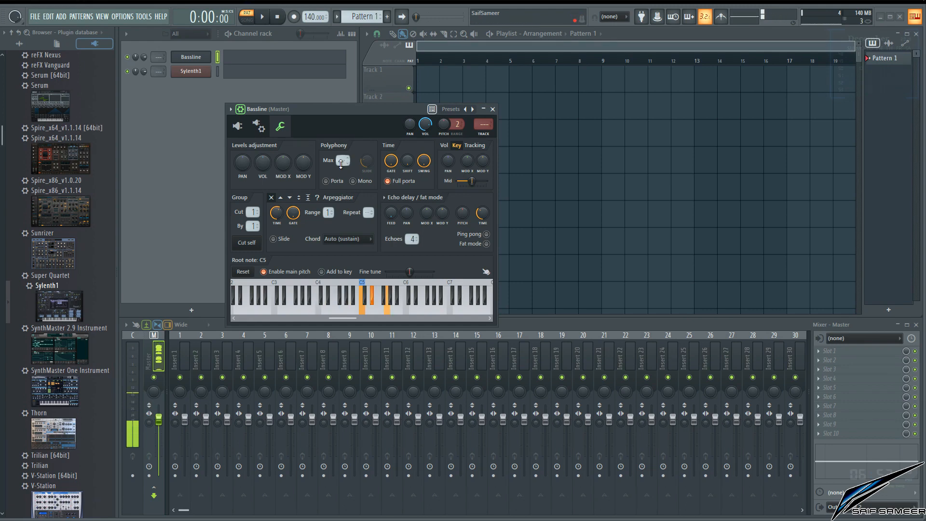
left_click(243, 110)
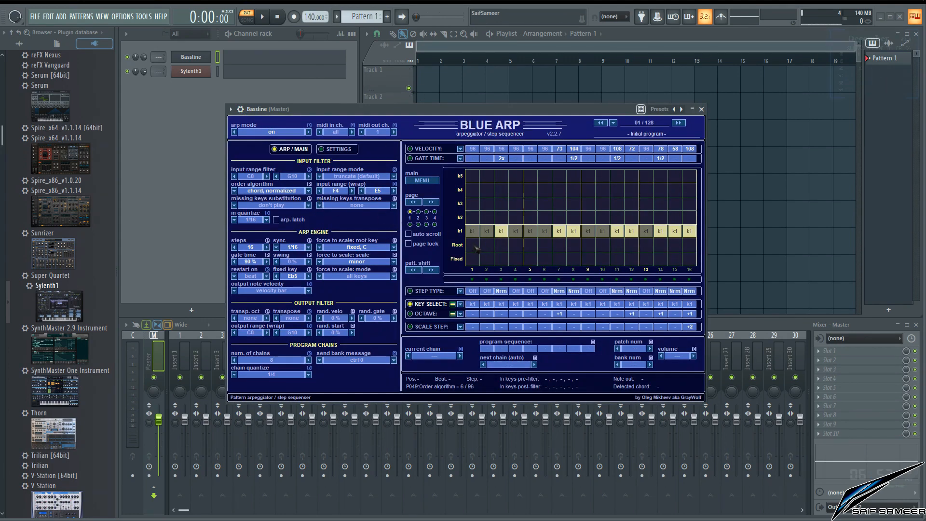
left_click_drag(477, 249, 706, 251)
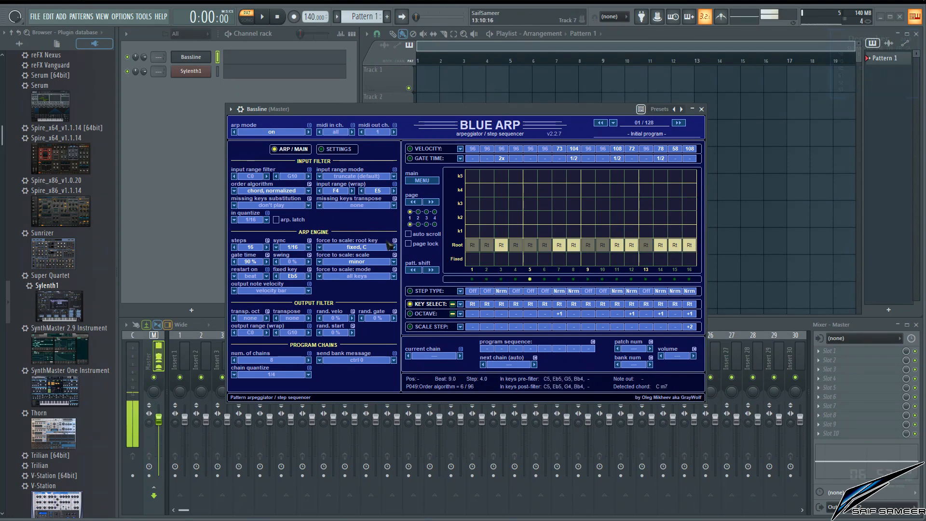
Step: Set the order algorithm back to by pitch and reassign key k1 to all 16 steps
scroll(282, 194, "down", 6)
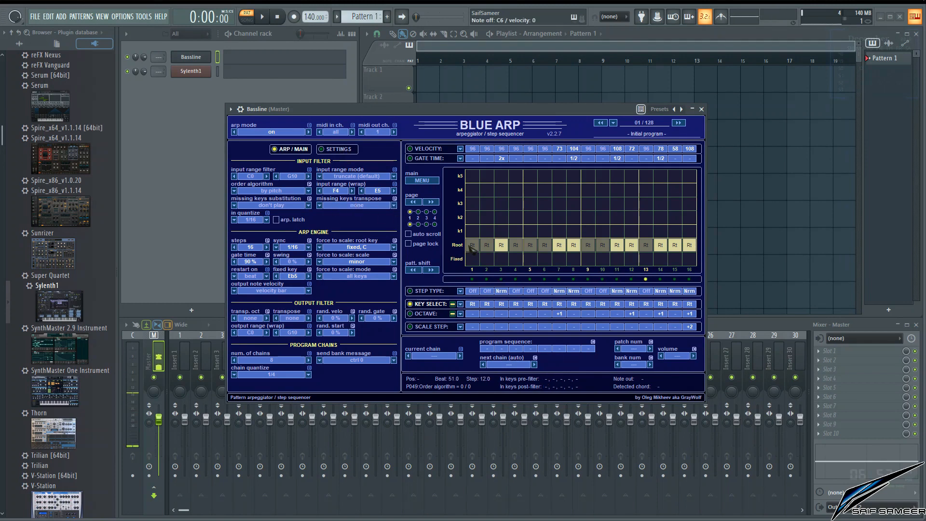
left_click_drag(472, 231, 690, 233)
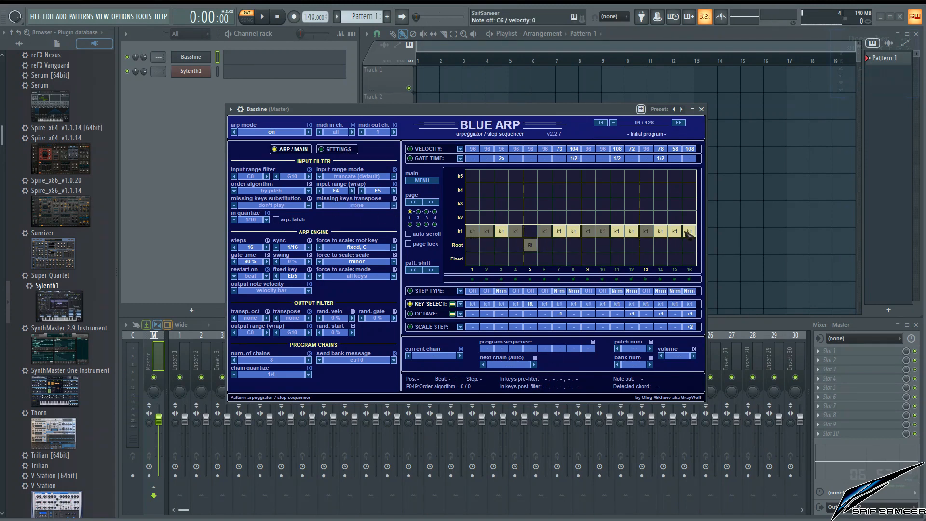
left_click(530, 232)
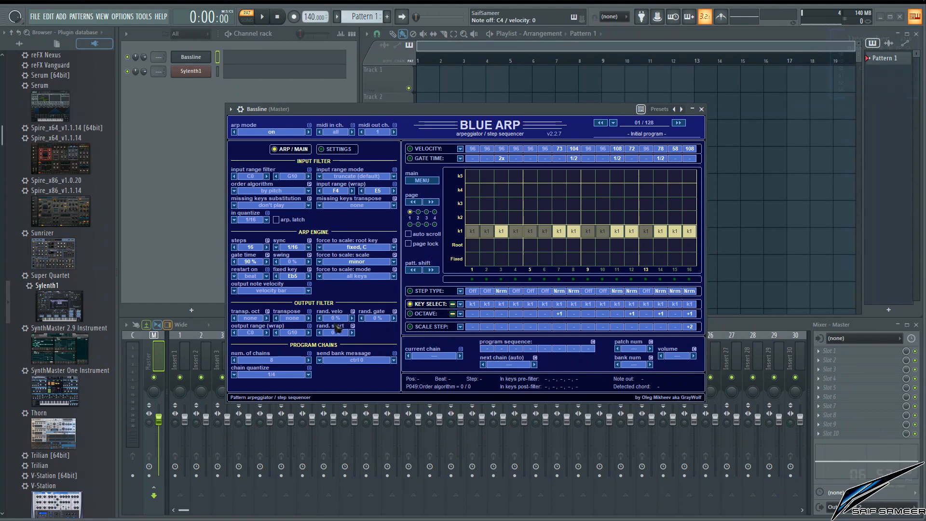
Step: Randomize the bassline's velocity by 22%, start time by 8% and gate by 18%, and audition the pattern
scroll(342, 320, "up", 7)
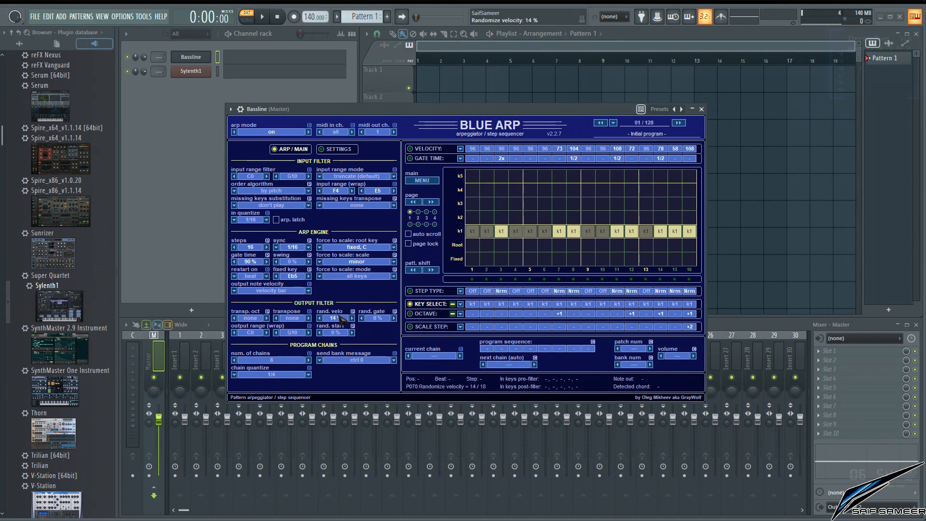
scroll(342, 333, "up", 3)
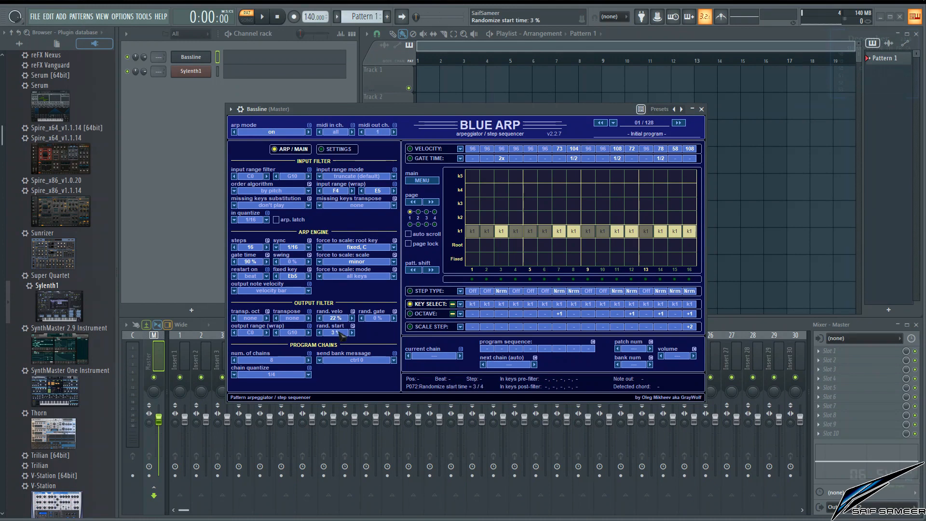
scroll(378, 320, "up", 5)
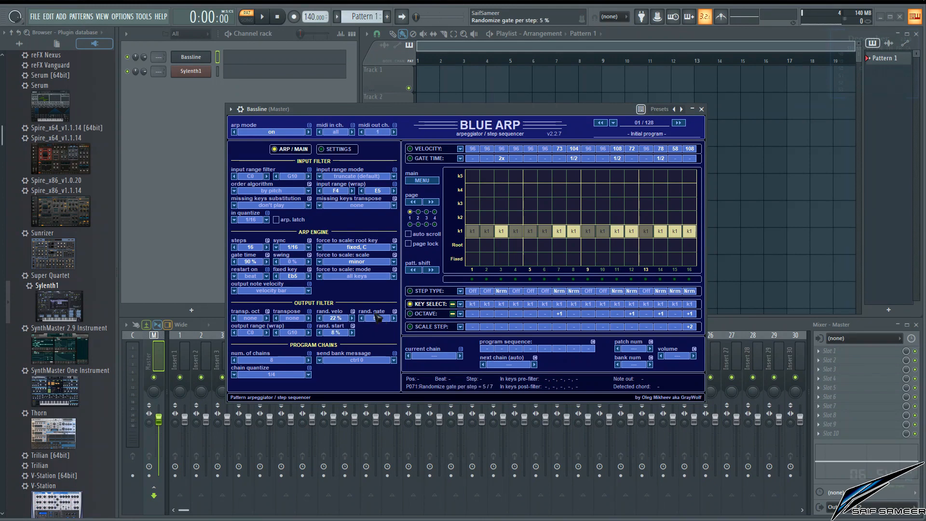
scroll(391, 320, "up", 6)
key("z")
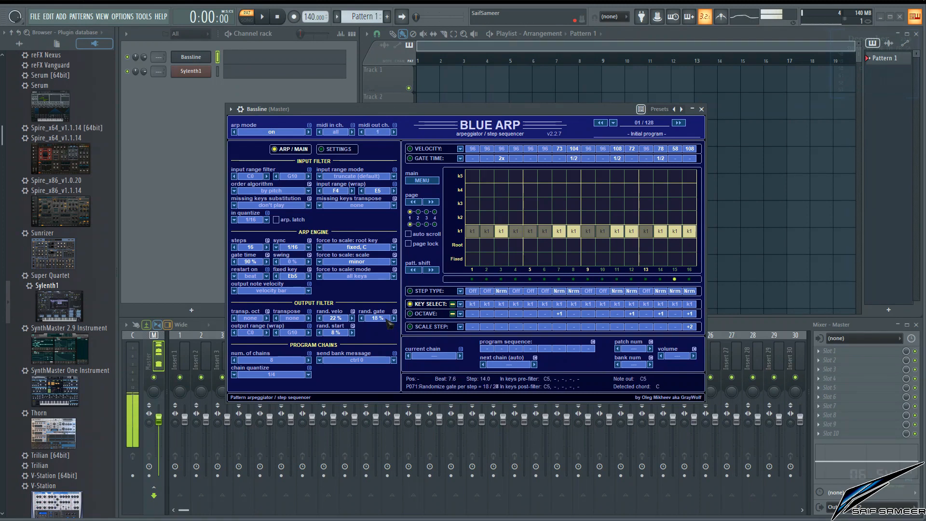
key("b")
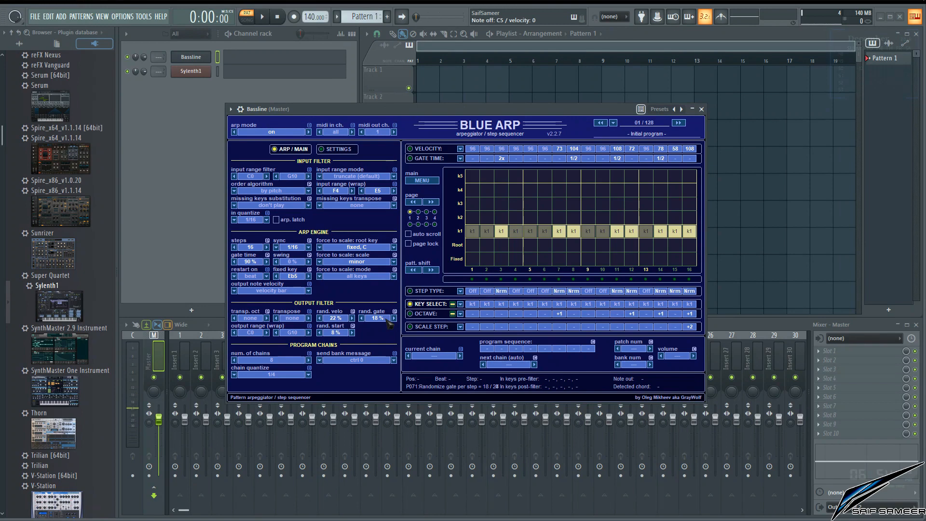
Step: Add a second BlueARP instance from the Arp & Sequencer category of the plugin database to the channel rack
left_click(174, 164)
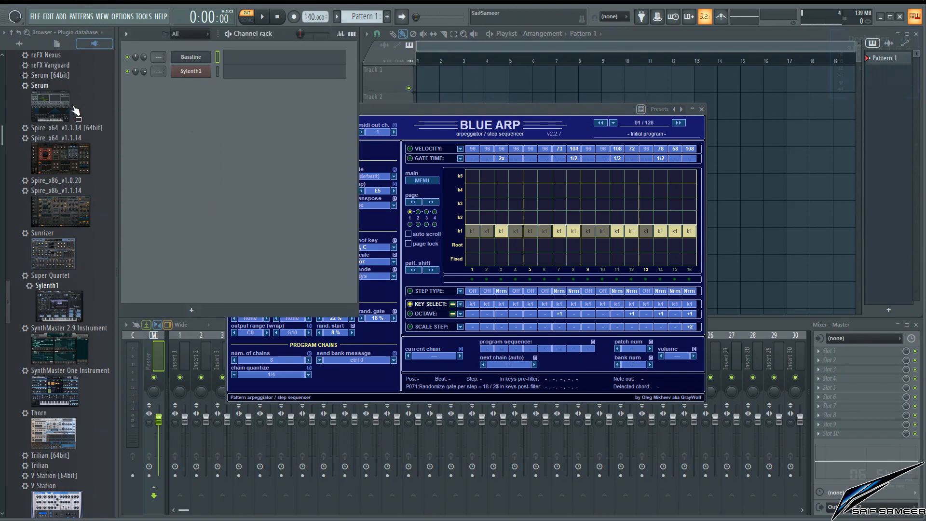
scroll(75, 99, "up", 8)
left_click(72, 91)
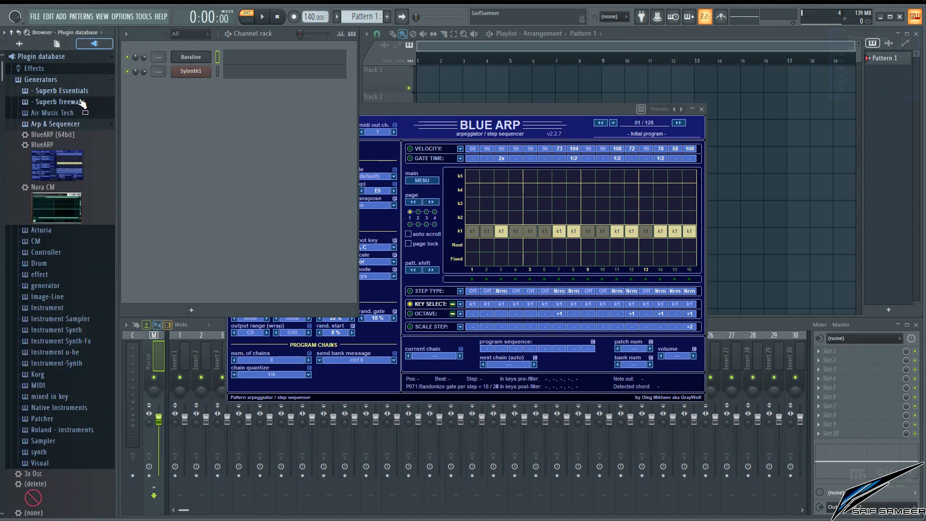
left_click(63, 123)
left_click_drag(46, 144, 213, 192)
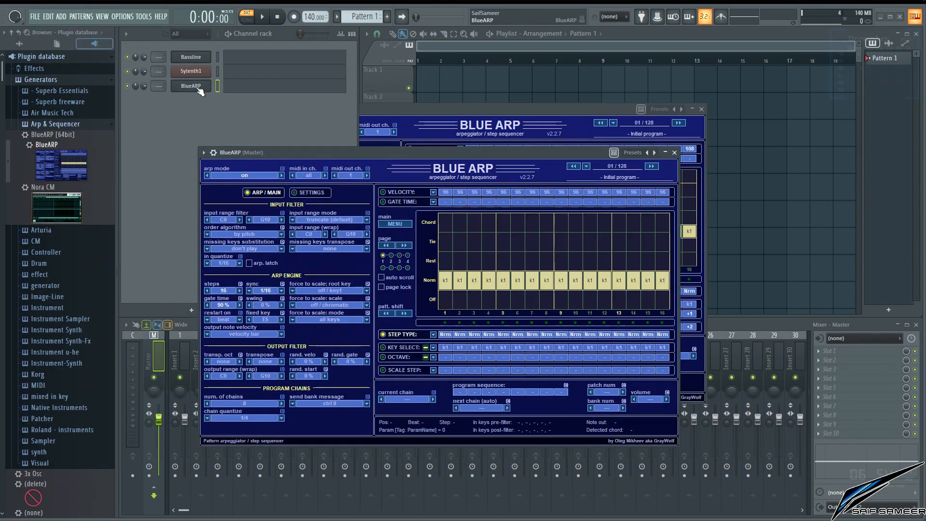
Step: Close the Bassline plugin window and move the new BlueARP window clear of the channel rack
left_click_drag(267, 150, 283, 187)
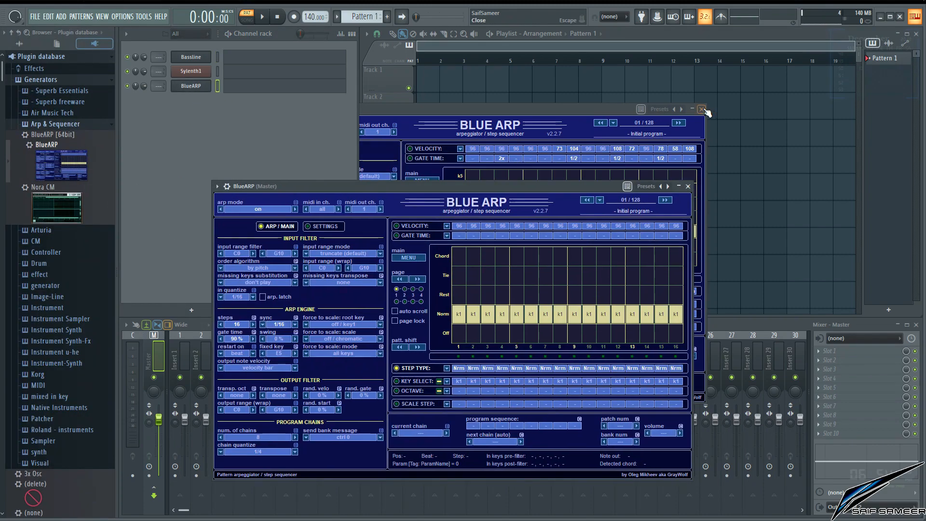
left_click(701, 109)
left_click_drag(349, 186, 407, 191)
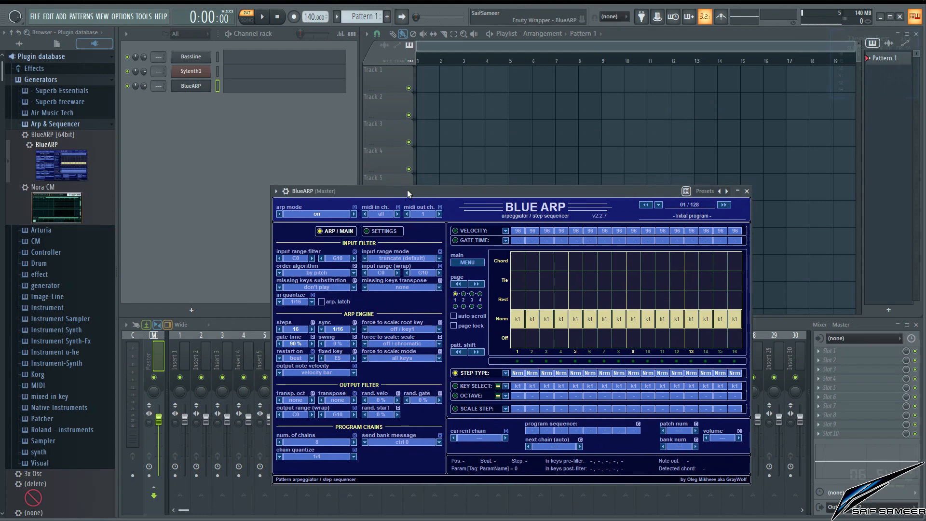
Step: Rename the second BlueARP channel as melodic and shift its plugin window aside
key("F2")
type("m")
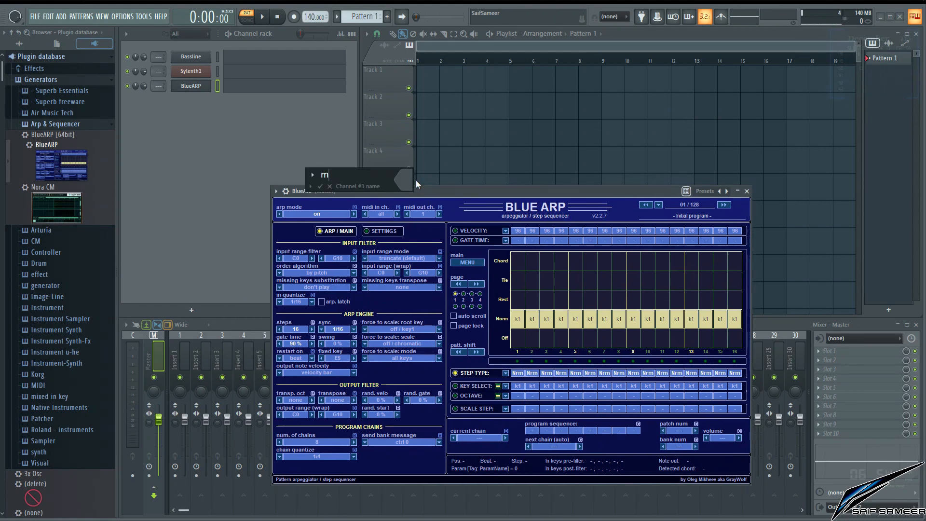
type("elodic")
key("Return")
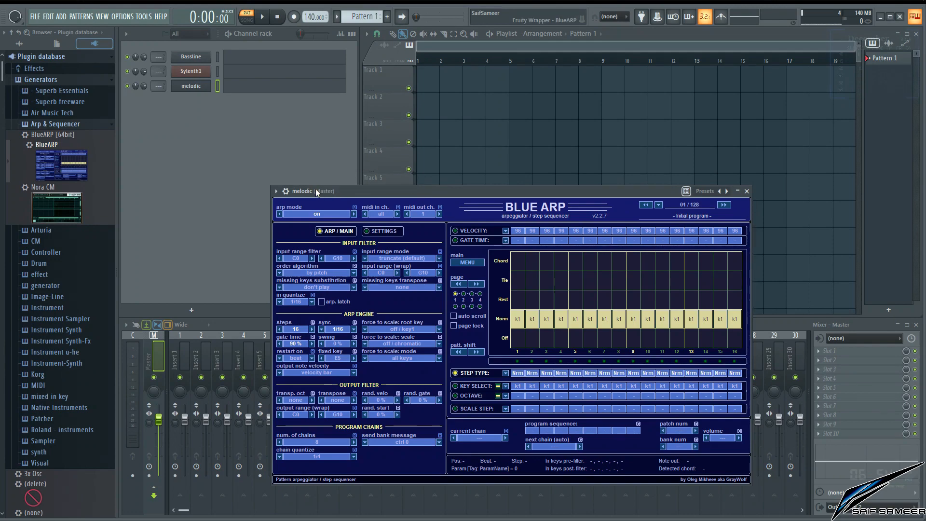
left_click_drag(315, 190, 349, 163)
Step: Add Zebra2 from the Superb Essentials category to the channel rack and arrange its window beside the melodic BlueARP
left_click(69, 94)
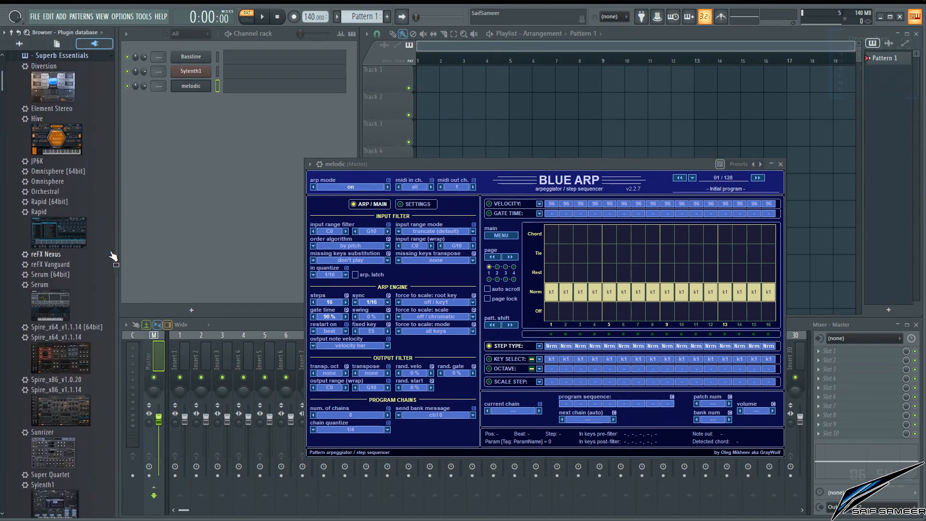
scroll(110, 298, "down", 10)
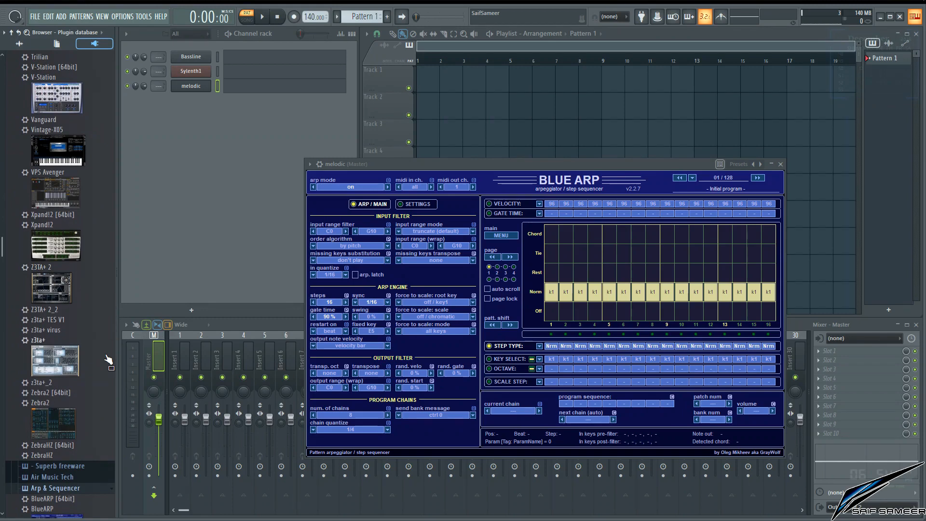
left_click_drag(54, 425, 199, 190)
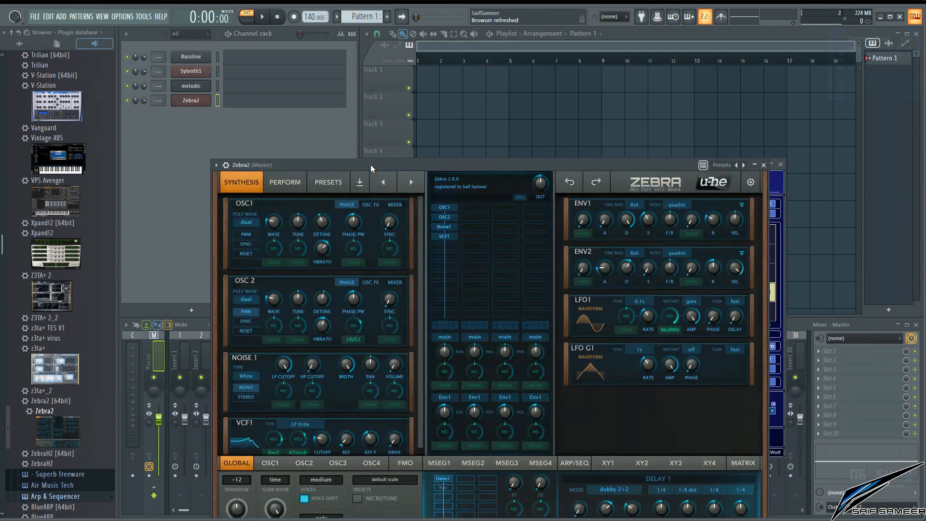
left_click_drag(370, 164, 299, 186)
left_click_drag(467, 161, 638, 80)
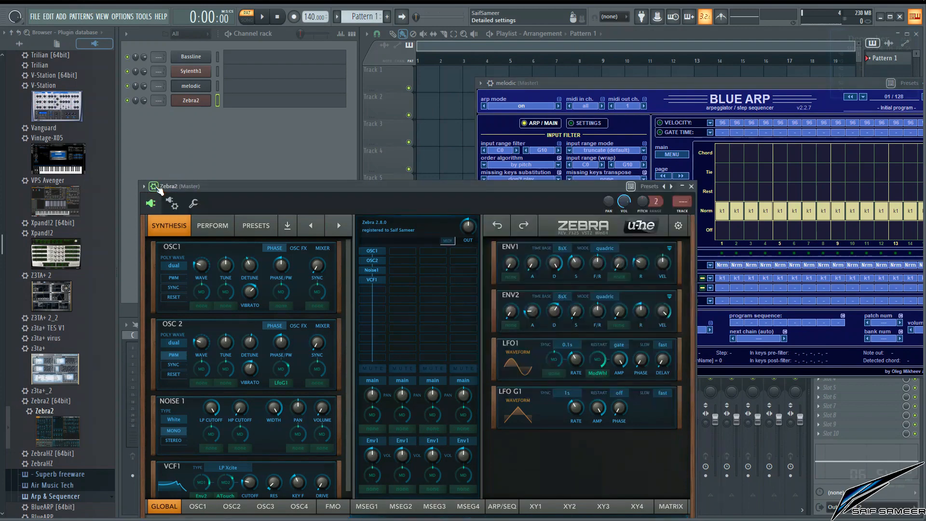
Step: Set Zebra2's MIDI input port in its wrapper settings, and return to the synth's interface
left_click(164, 192)
left_click(169, 200)
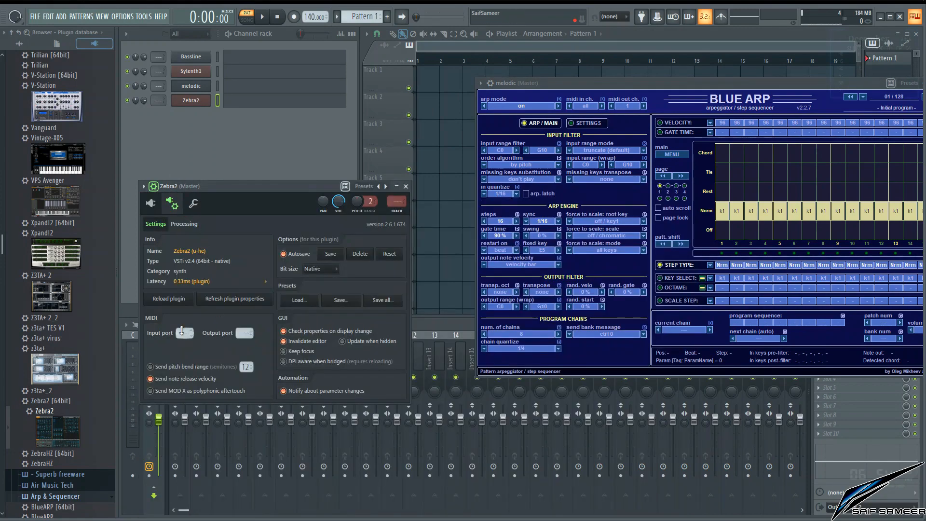
left_click(152, 202)
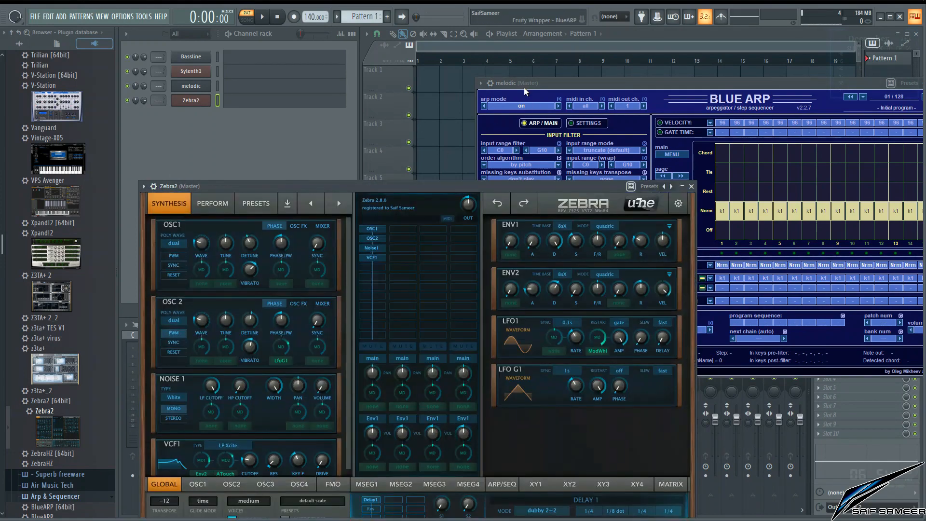
Step: Set the melodic BlueARP's MIDI output port to 1 in its wrapper settings, then move both plugin windows apart
left_click_drag(519, 81, 457, 59)
left_click(428, 61)
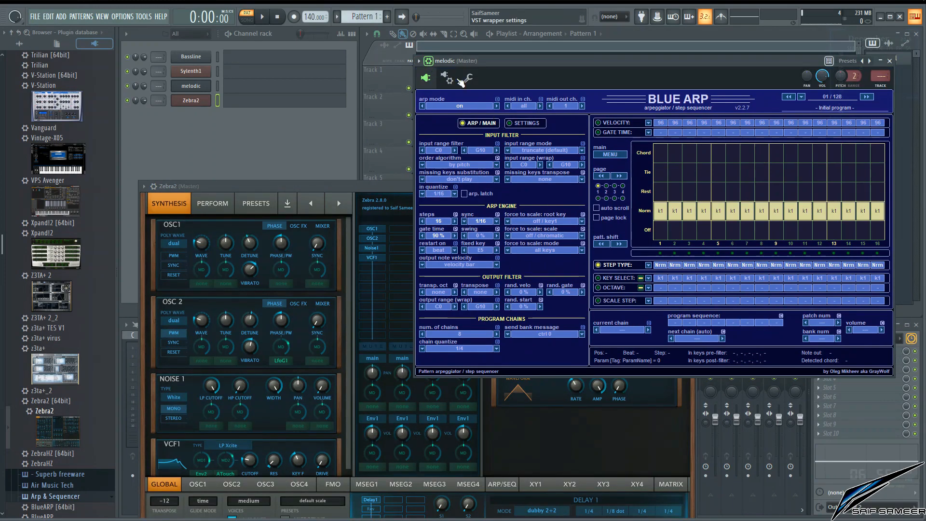
left_click(450, 80)
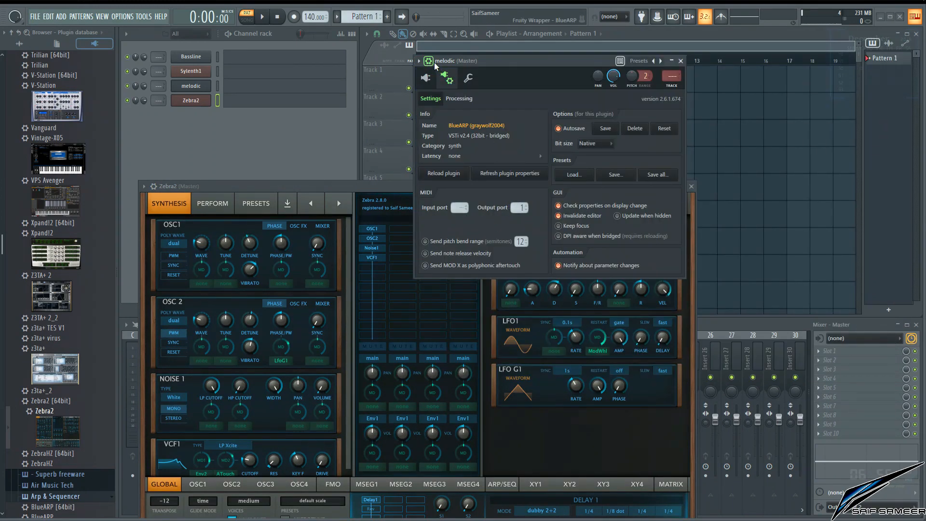
left_click(426, 78)
left_click_drag(443, 61, 555, 101)
left_click_drag(377, 186, 349, 175)
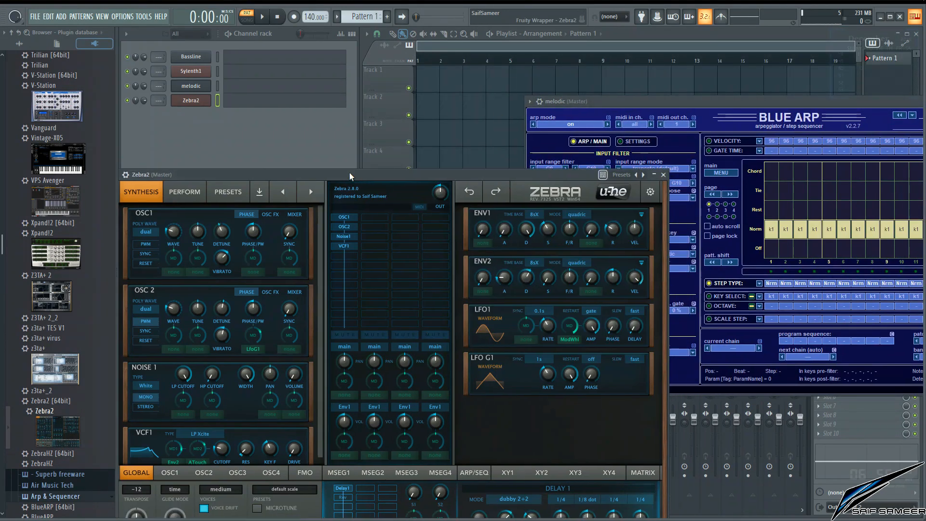
Step: Load the Pluck - E-Guitar preset from Zebra2's Local folder and close the synth's window
left_click(232, 192)
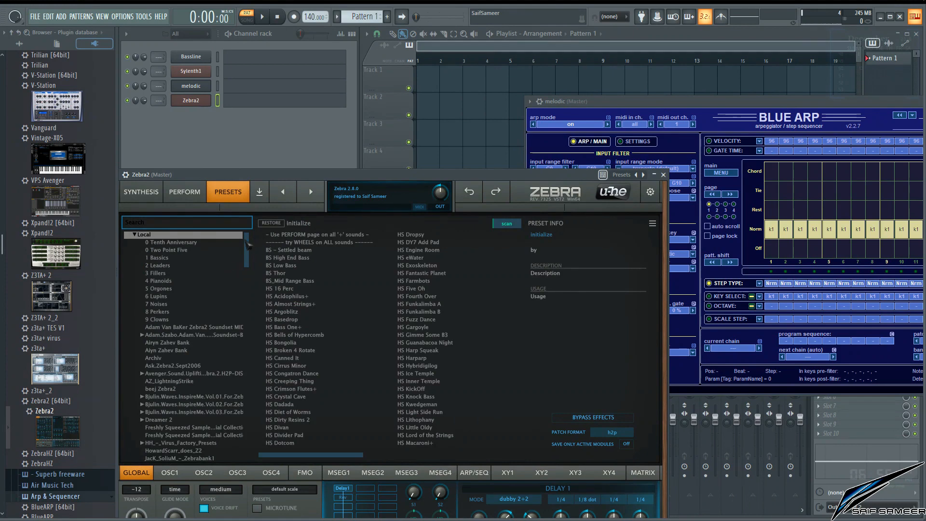
scroll(373, 312, "down", 5)
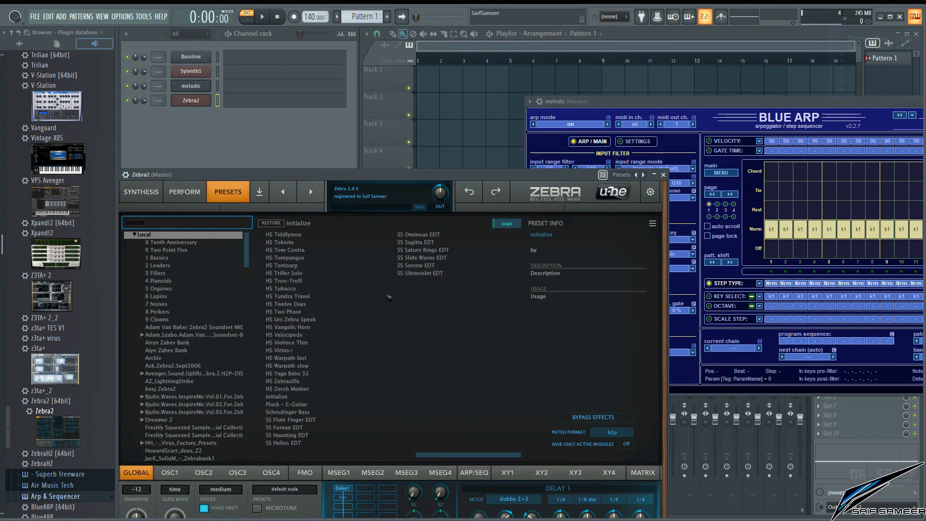
left_click(311, 406)
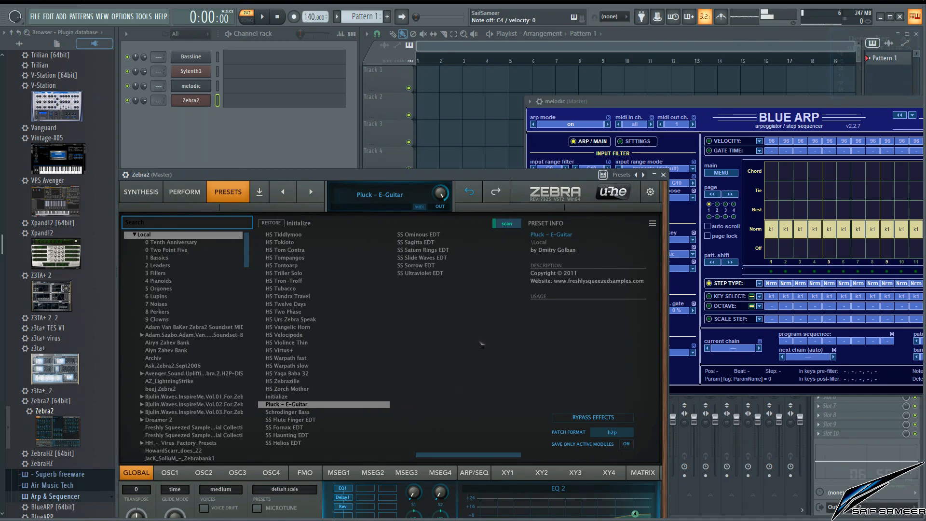
left_click(663, 175)
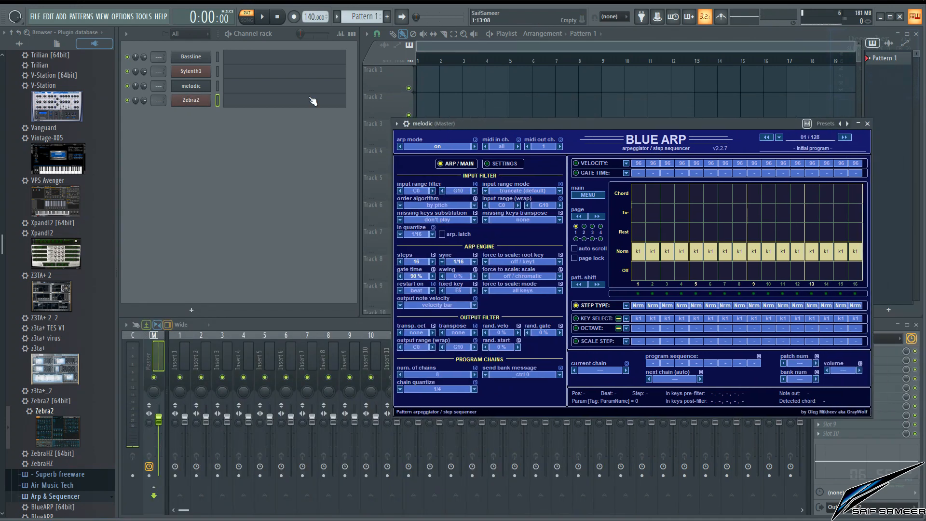
Step: Select the melodic channel and set all 16 of its BlueARP steps to Off
left_click(218, 86)
left_click_drag(470, 127, 385, 137)
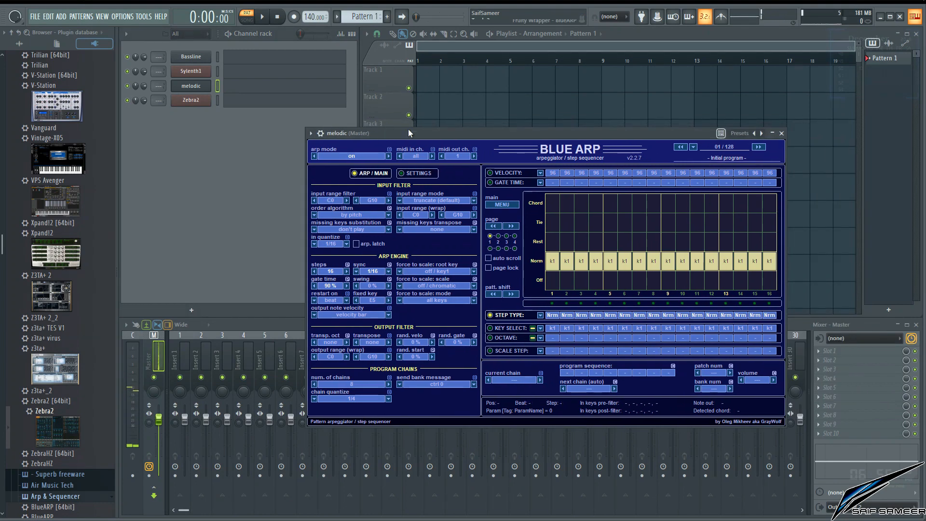
left_click_drag(557, 281, 770, 281)
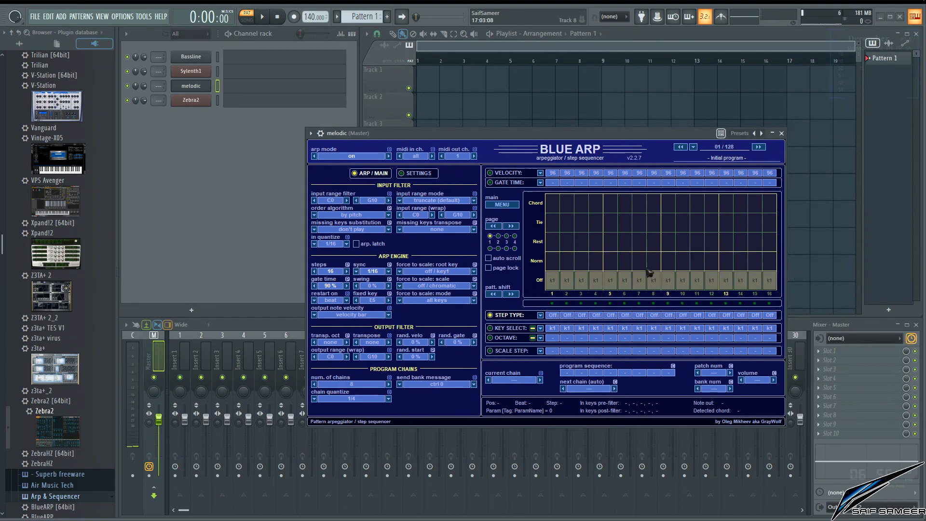
Step: Set steps 1, 3, 5, 7, 9, 13 and 15 of the melodic pattern to Norm
left_click(552, 264)
left_click(581, 265)
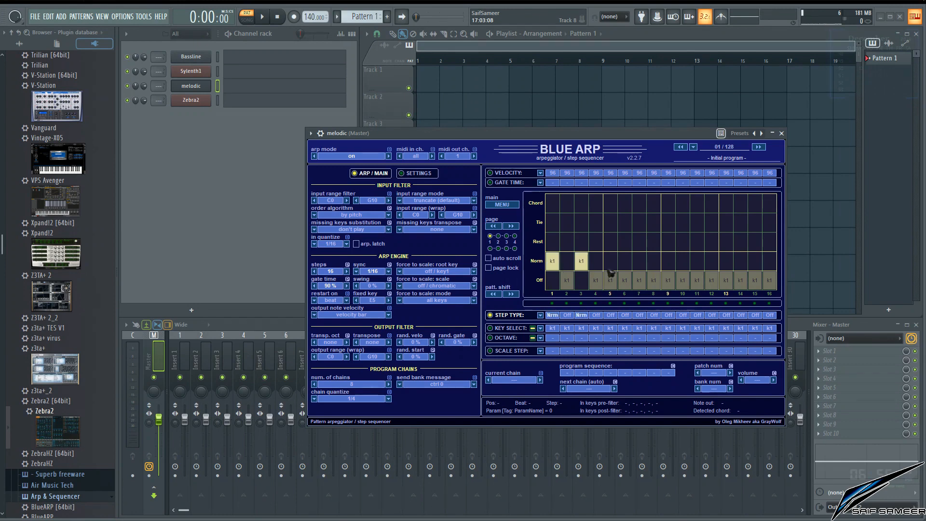
left_click(610, 264)
left_click(639, 265)
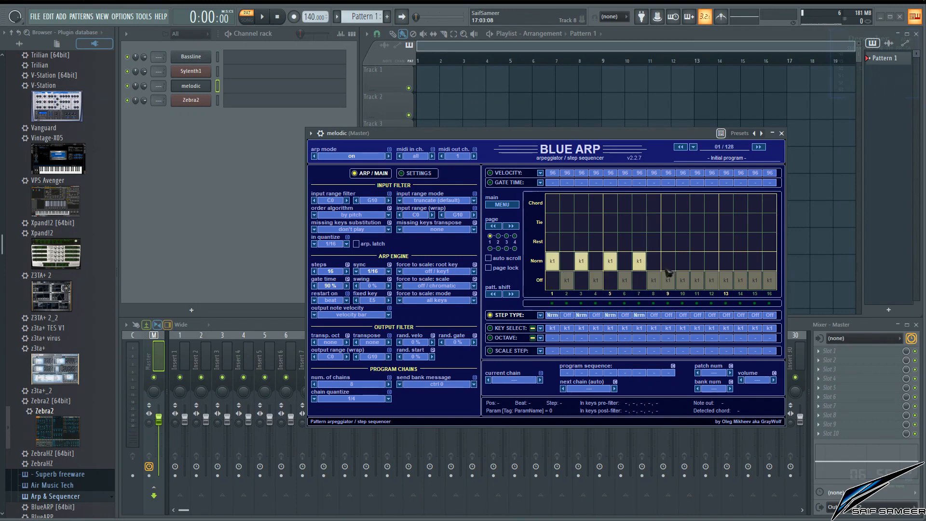
left_click(658, 264)
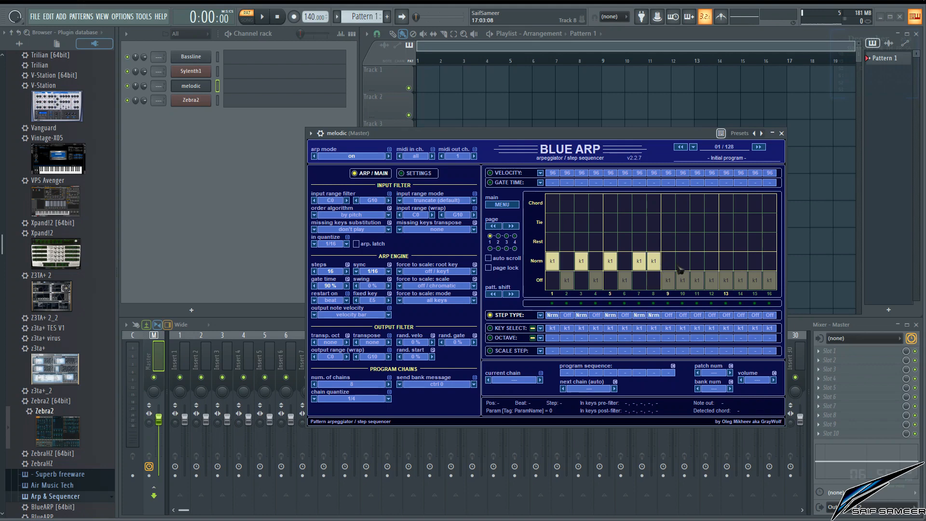
left_click(657, 276)
left_click(669, 264)
left_click(726, 264)
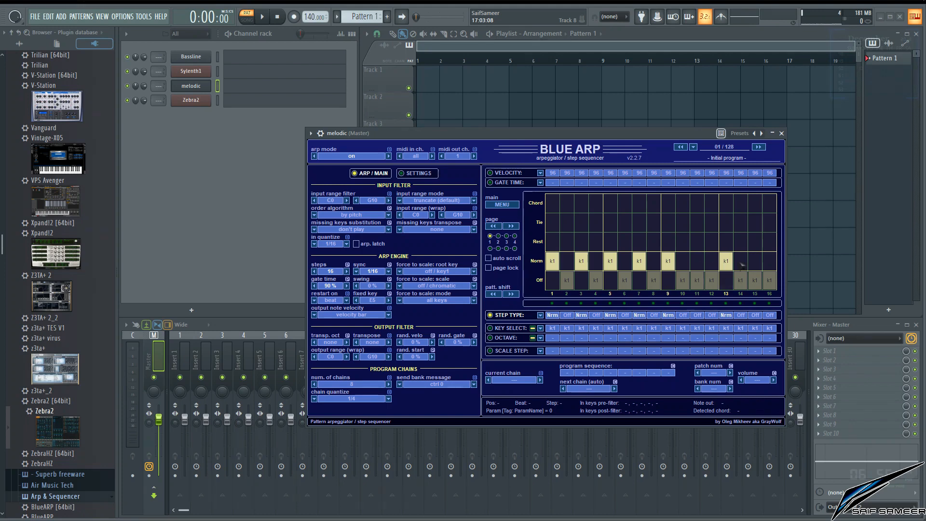
left_click(755, 265)
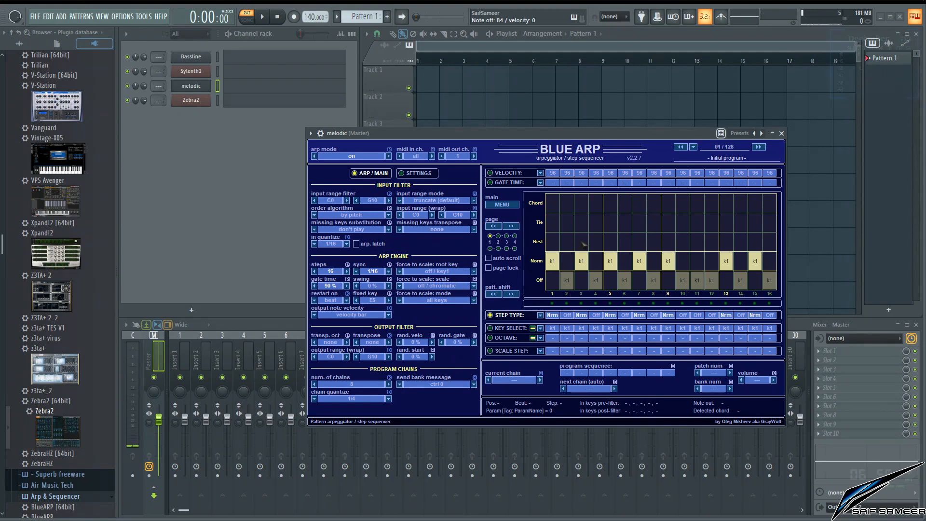
Step: Assign key k2 to steps 3 and 15, k3 to step 7 and k5 to step 9
left_click(512, 328)
left_click(581, 241)
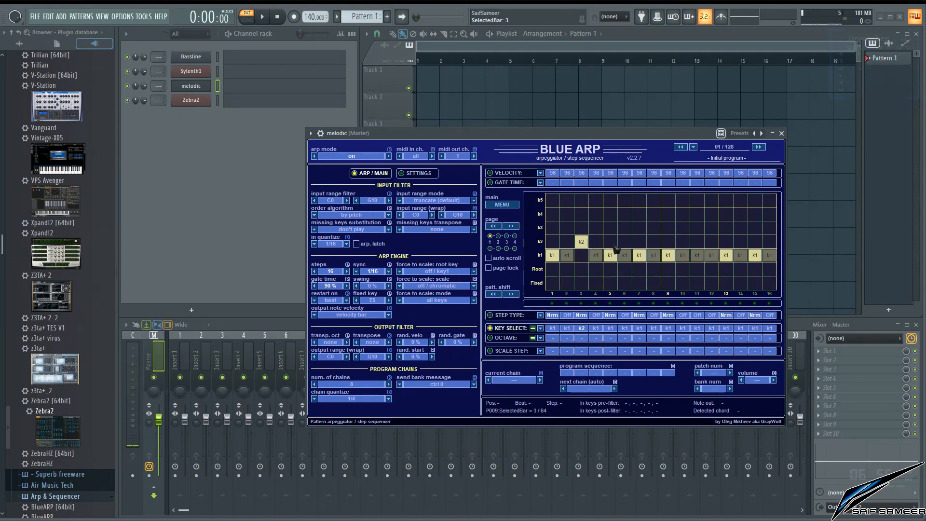
left_click(640, 228)
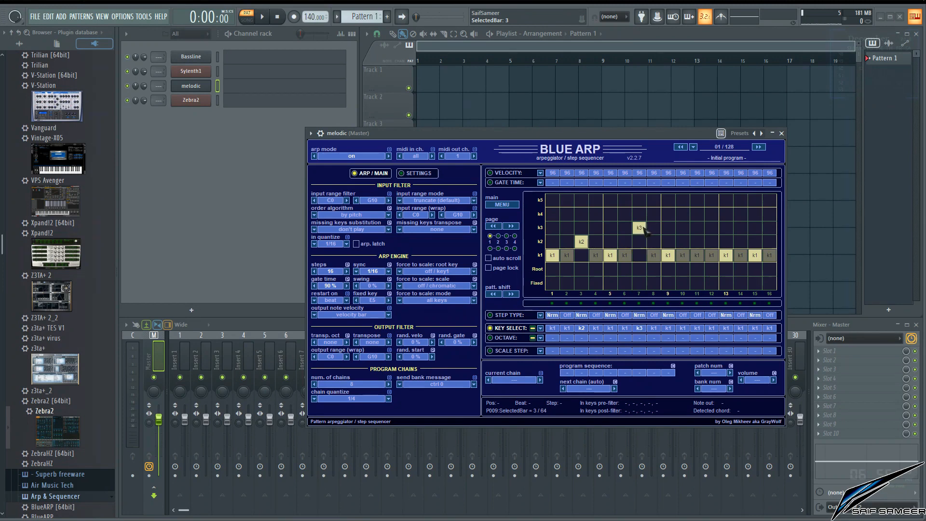
left_click(668, 241)
left_click(668, 200)
left_click(754, 241)
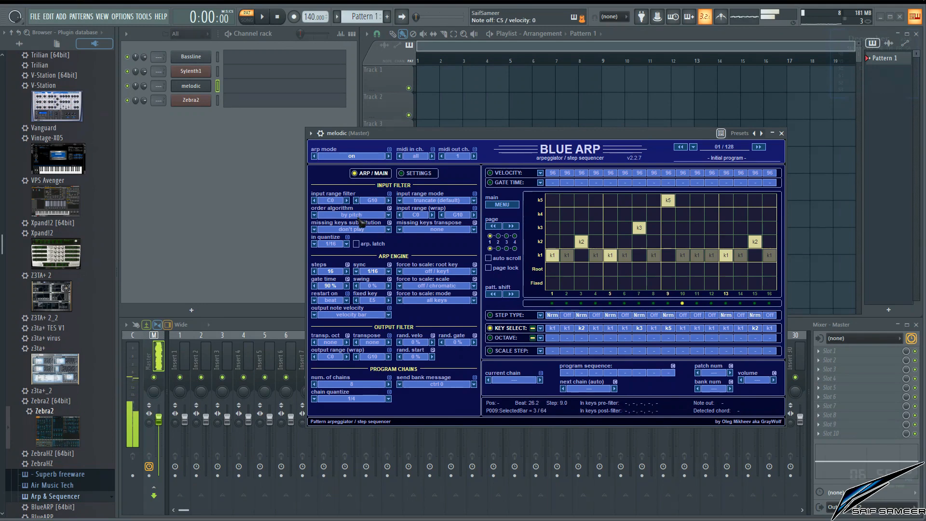
Step: Set the order algorithm to by pitch desc. and compare how the key select grid is arranged
scroll(360, 221, "down", 1)
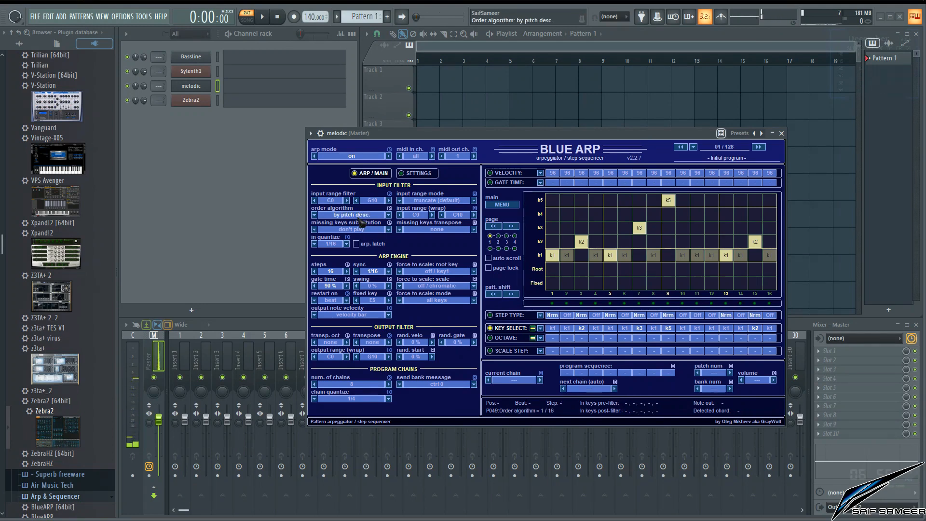
left_click(506, 316)
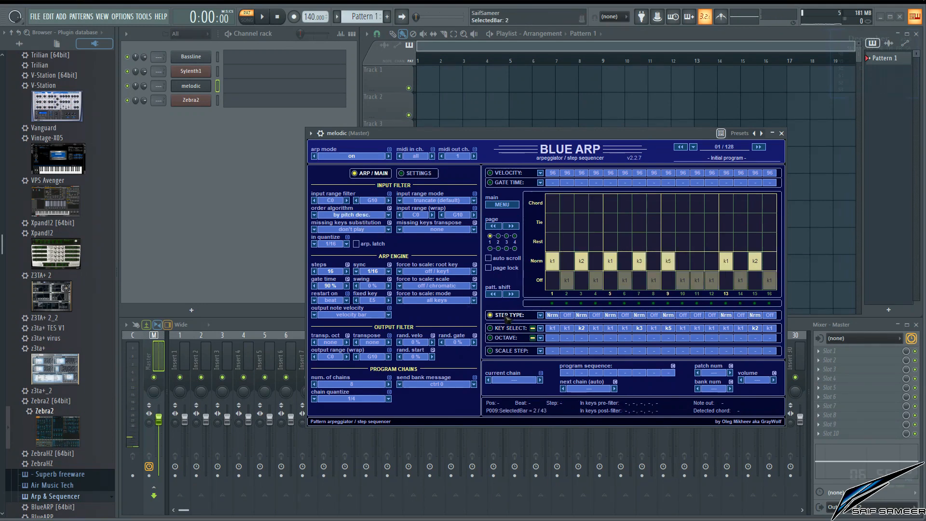
left_click(506, 329)
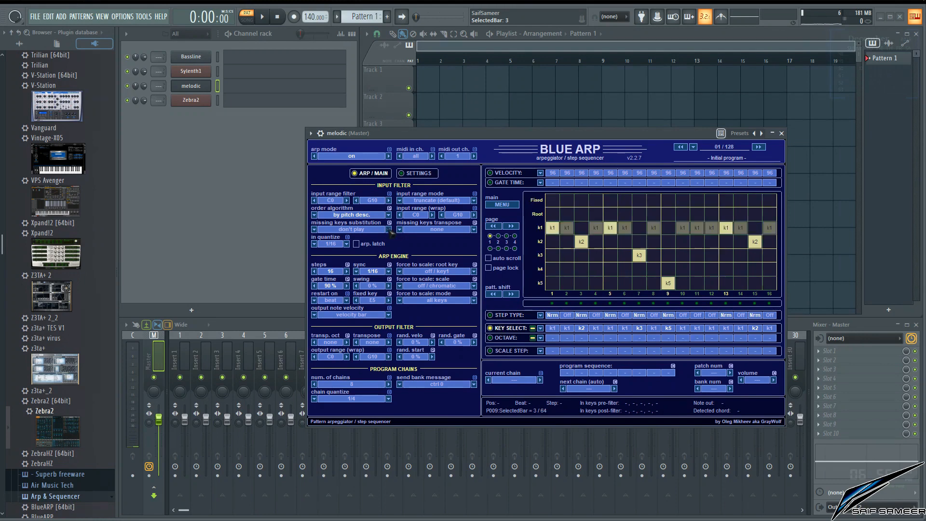
scroll(364, 216, "up", 1)
scroll(365, 216, "down", 1)
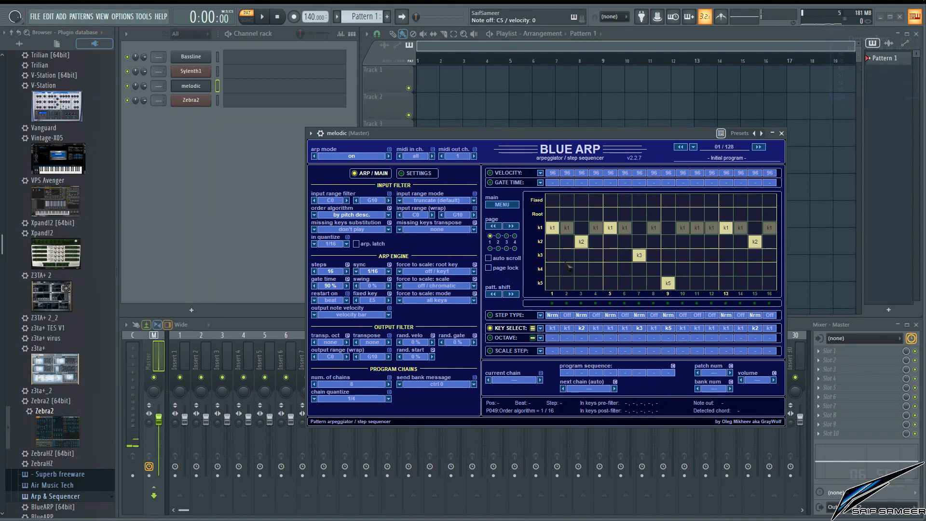
Step: Stack key k4 on step 1 in addition to k1, and audition the pattern with a four-note chord
left_click(565, 272)
left_click(571, 272)
left_click(553, 272)
key("q")
key("t")
key("3")
key("j")
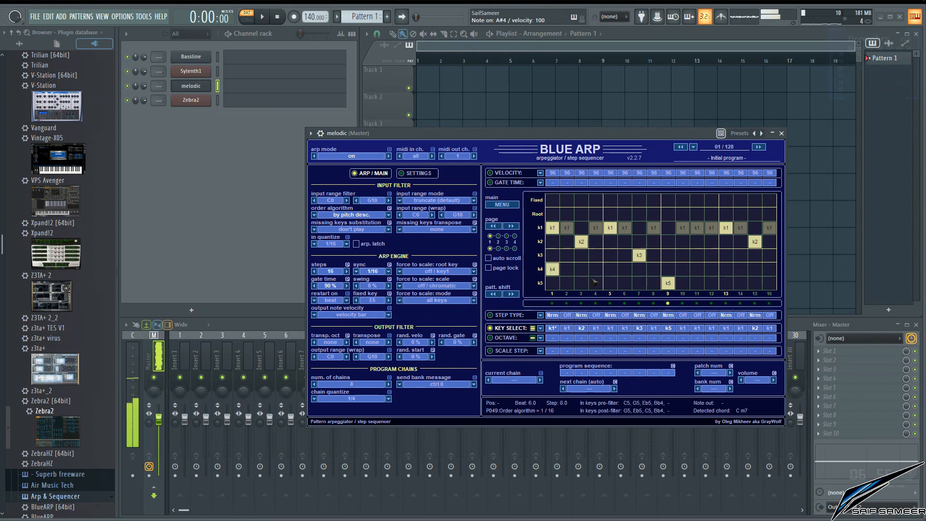
Step: Stack extra keys on the last active steps: k3 on step 13, and k4 and k5 on step 15
left_click(731, 258)
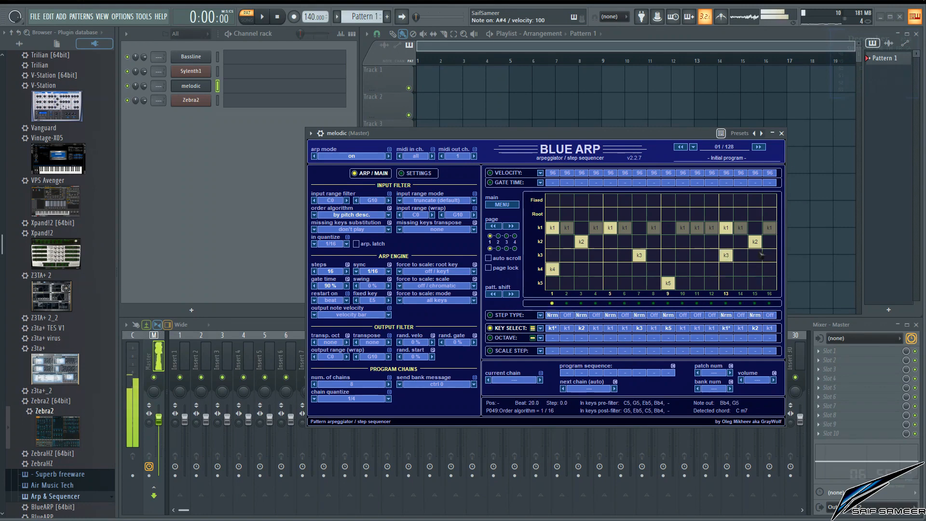
left_click(754, 269)
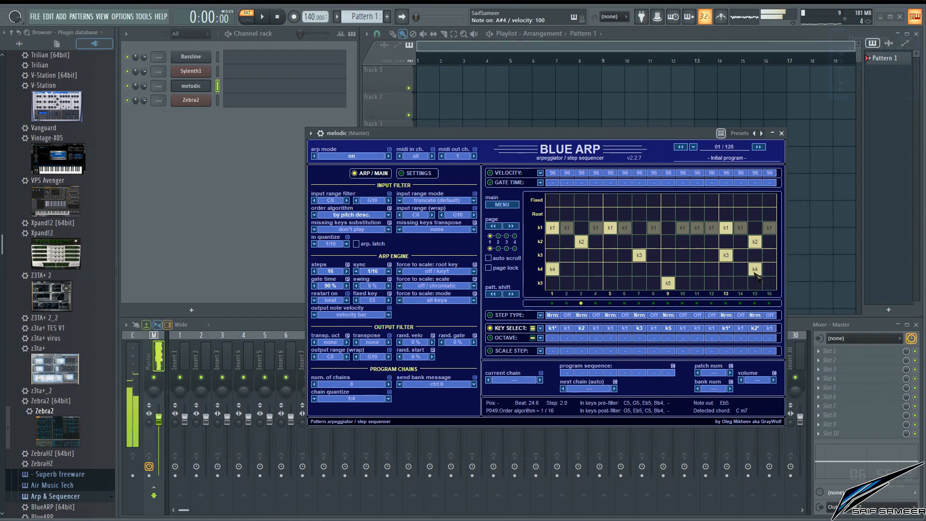
left_click(755, 283)
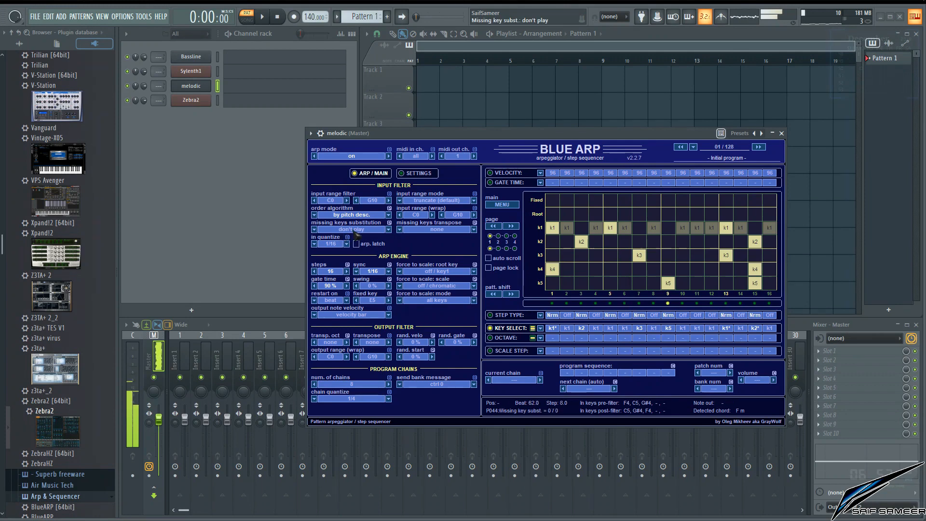
Step: Set missing keys substitution to cyclic and the order algorithm to as played
scroll(357, 231, "down", 1)
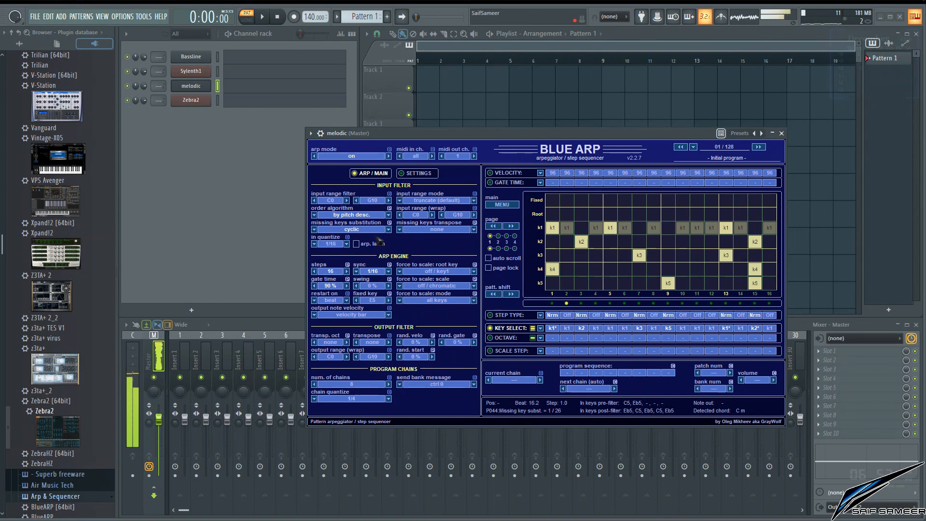
scroll(364, 215, "up", 2)
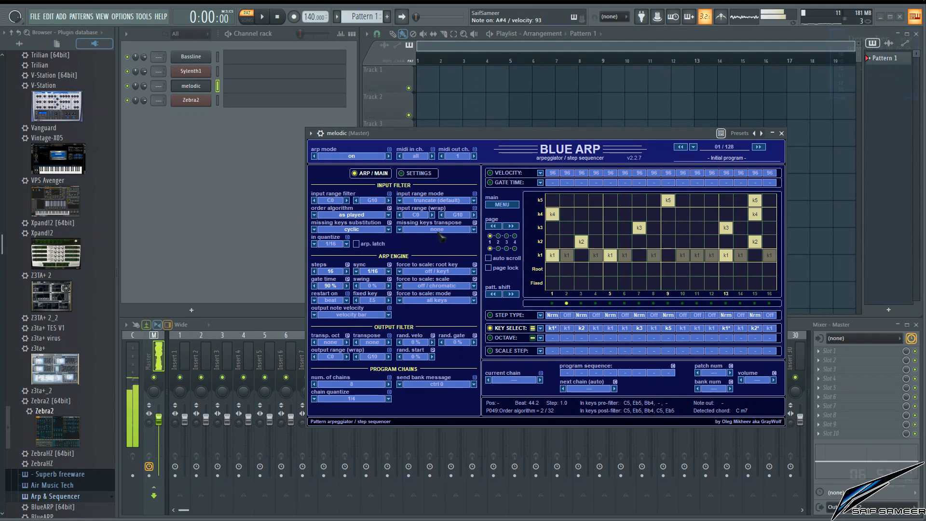
Step: Set missing keys substitution to last key and missing keys transpose to +1 octave
scroll(365, 233, "down", 2)
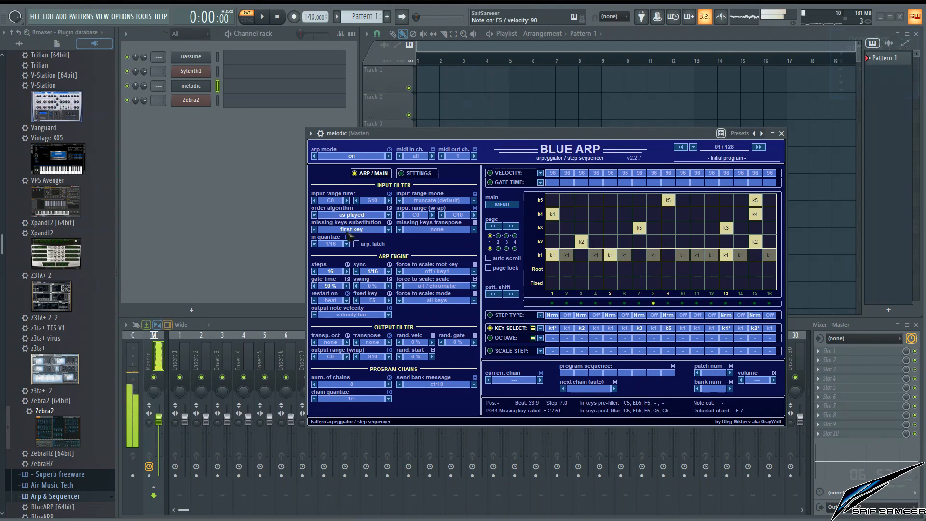
scroll(355, 233, "up", 1)
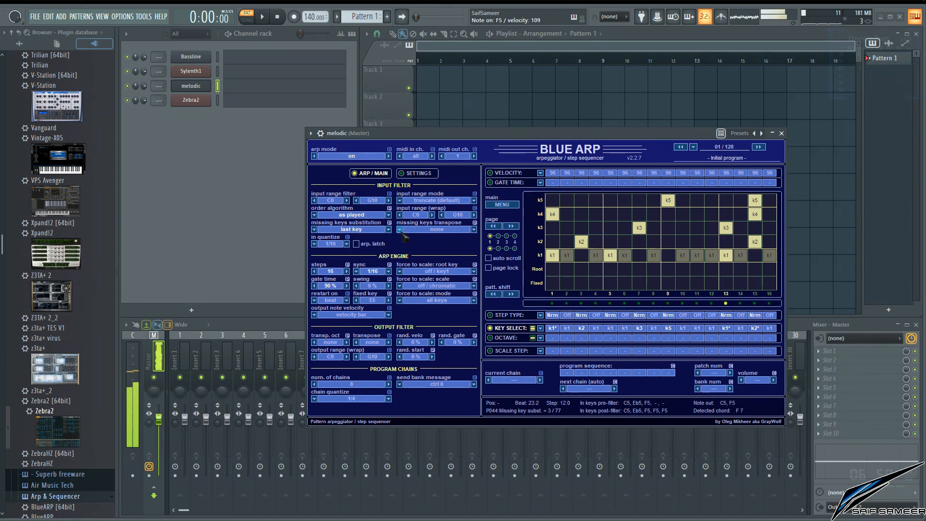
scroll(433, 231, "up", 1)
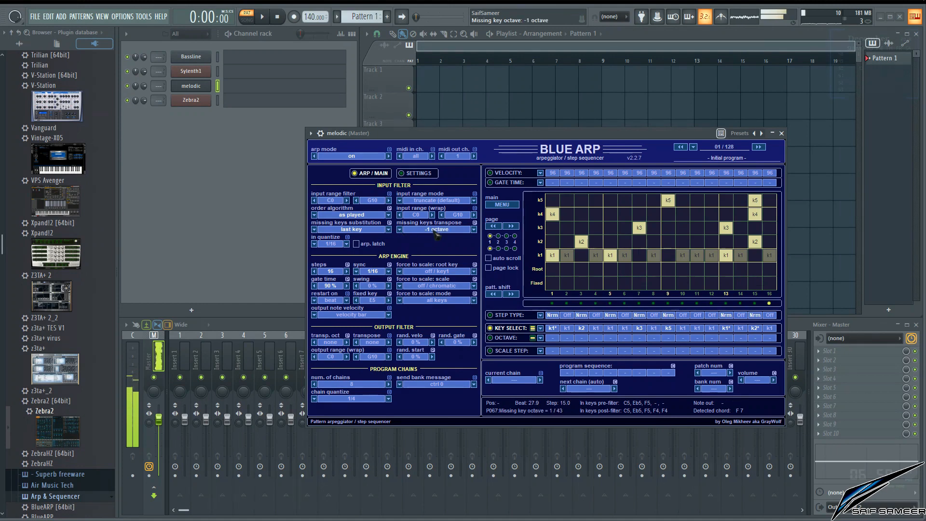
scroll(435, 231, "down", 2)
Step: Set the input range wrap to G#4 through C6, learning both limits from played MIDI keys
right_click(423, 222)
left_click(427, 239)
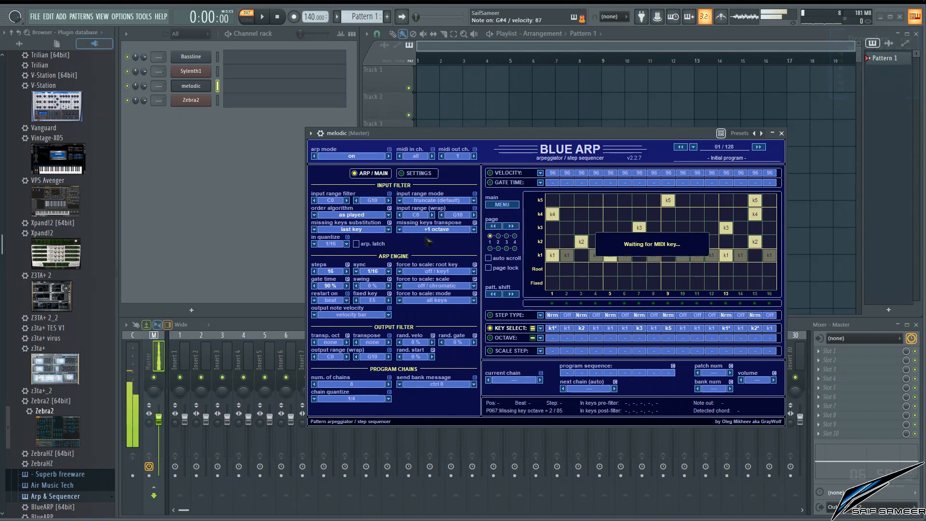
right_click(445, 215)
left_click(475, 236)
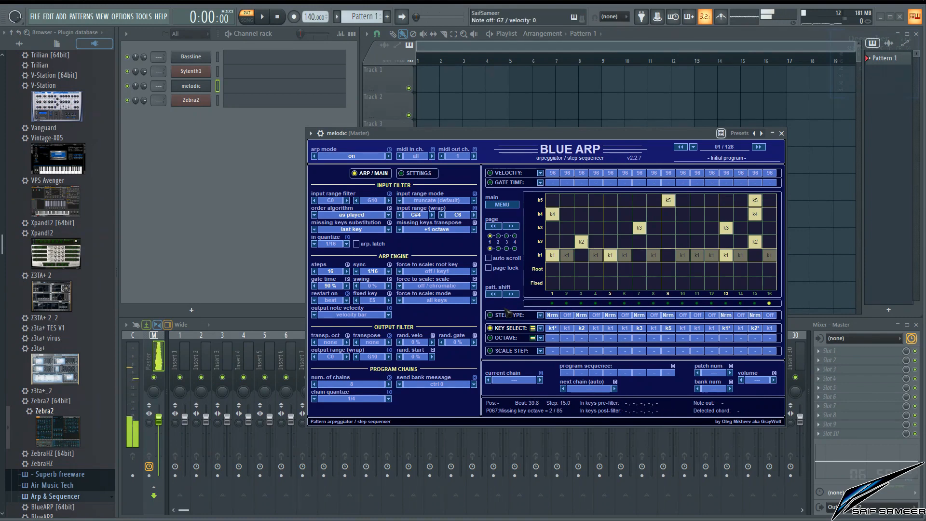
Step: Give steps 3, 7 and 9 scale step offsets of -1, +2 and -1, and force the notes to fixed C minor
left_click(640, 351)
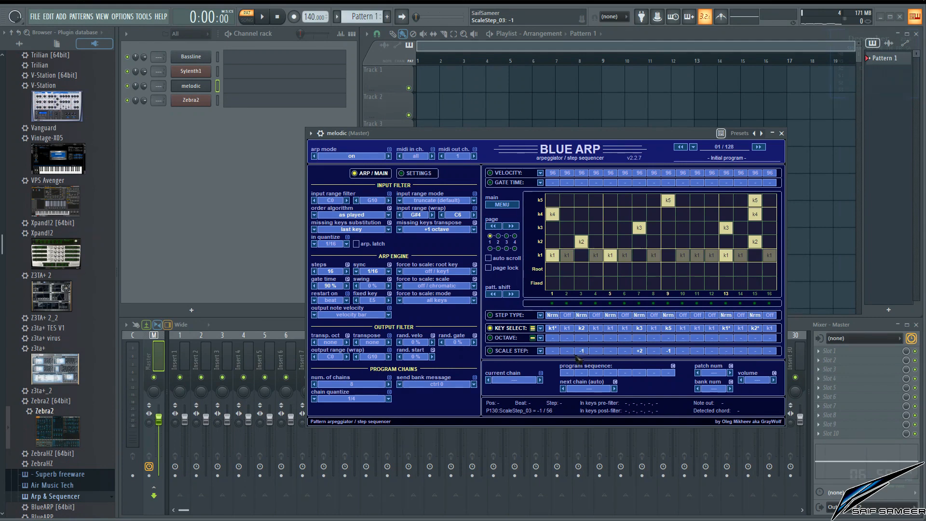
scroll(432, 271, "up", 1)
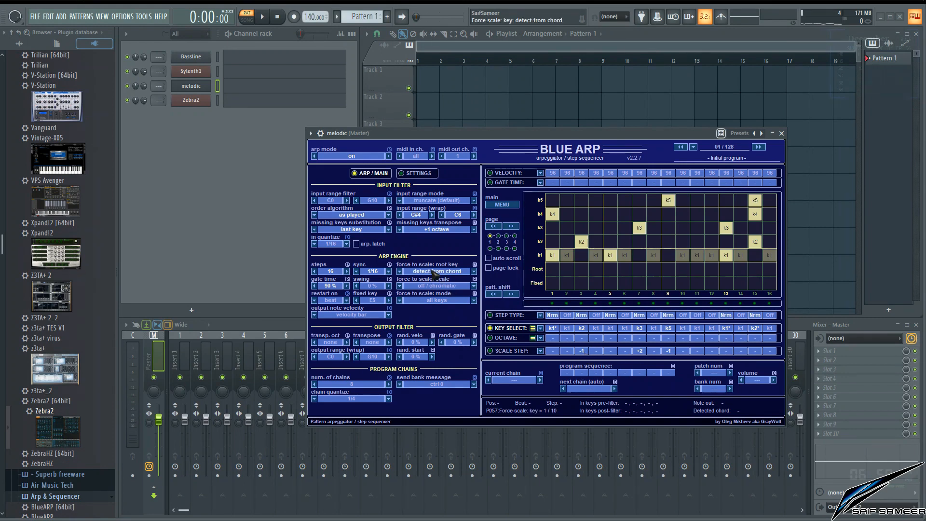
scroll(433, 271, "up", 1)
scroll(446, 287, "up", 3)
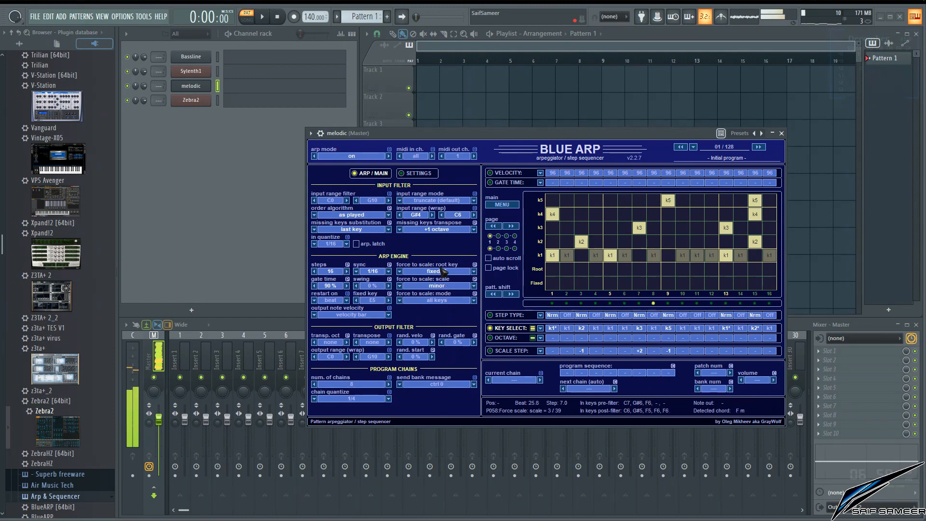
Step: Adjust the scale step offsets by ear to +3 on step 3, +1 on step 7 and -3 on step 9
scroll(673, 352, "up", 1)
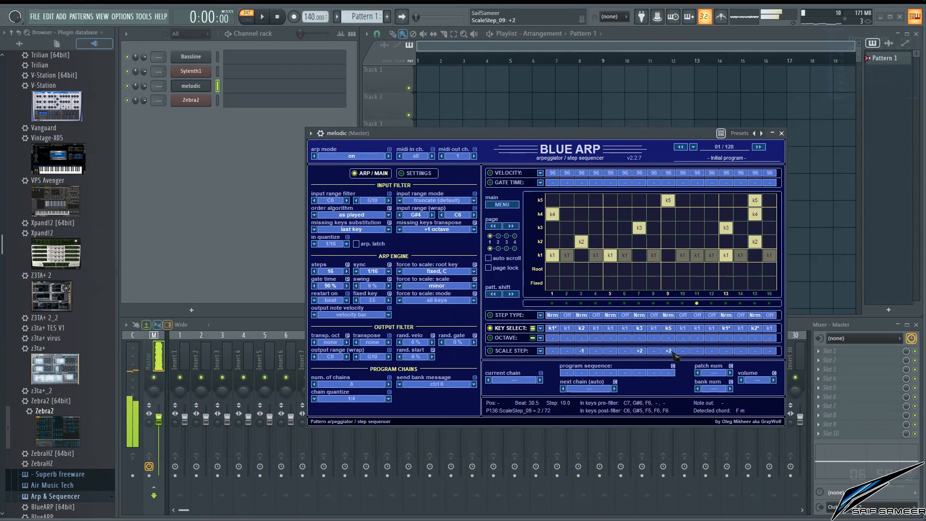
scroll(674, 354, "down", 1)
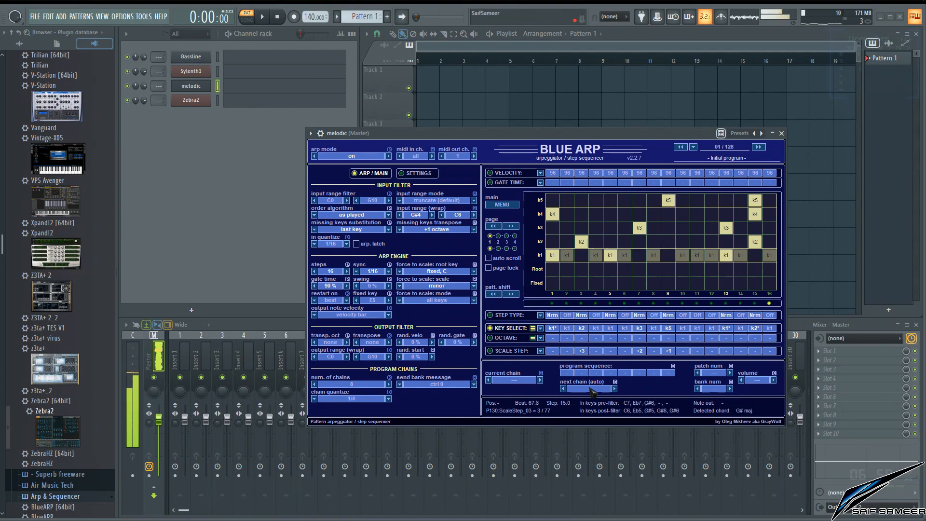
scroll(638, 350, "down", 1)
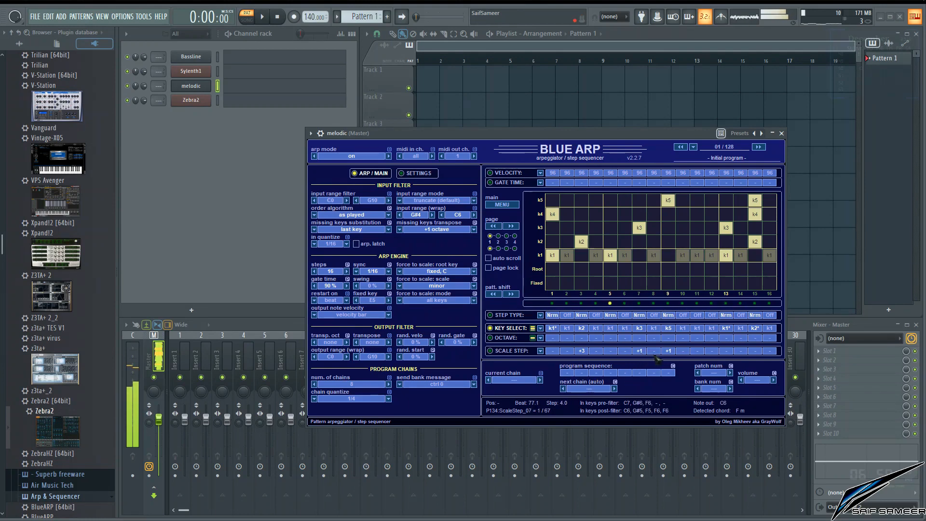
scroll(671, 352, "down", 1)
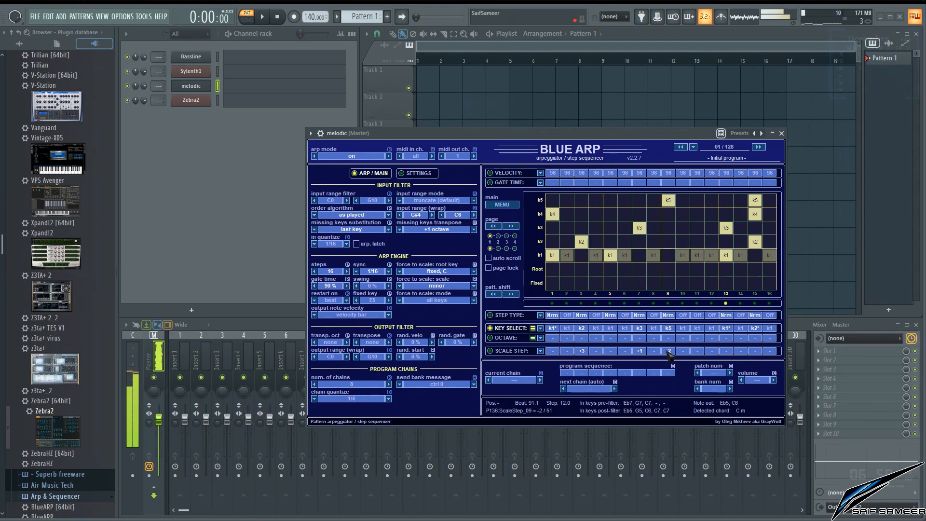
scroll(668, 353, "down", 1)
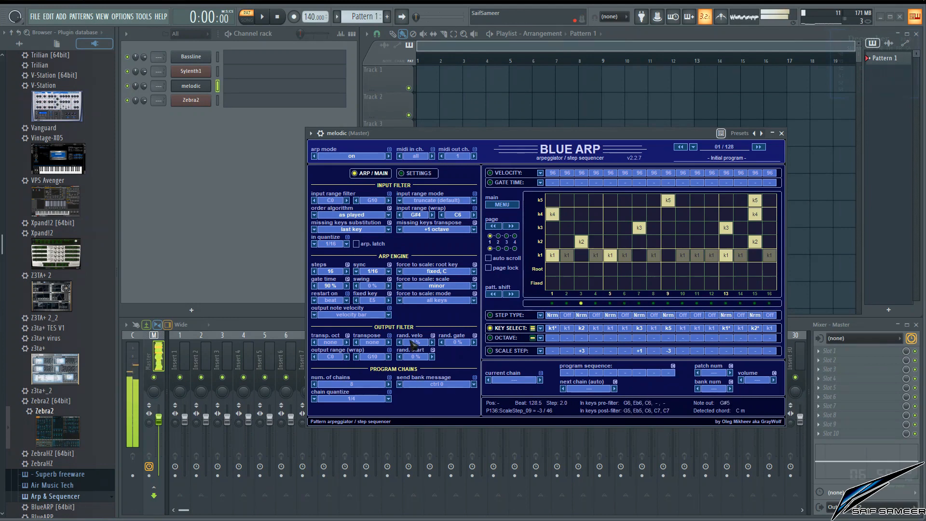
Step: Set the output filter's random velocity to 62 % and random gate to 35 %
left_click_drag(414, 343, 491, 172)
left_click_drag(415, 345, 442, 288)
left_click_drag(455, 343, 479, 222)
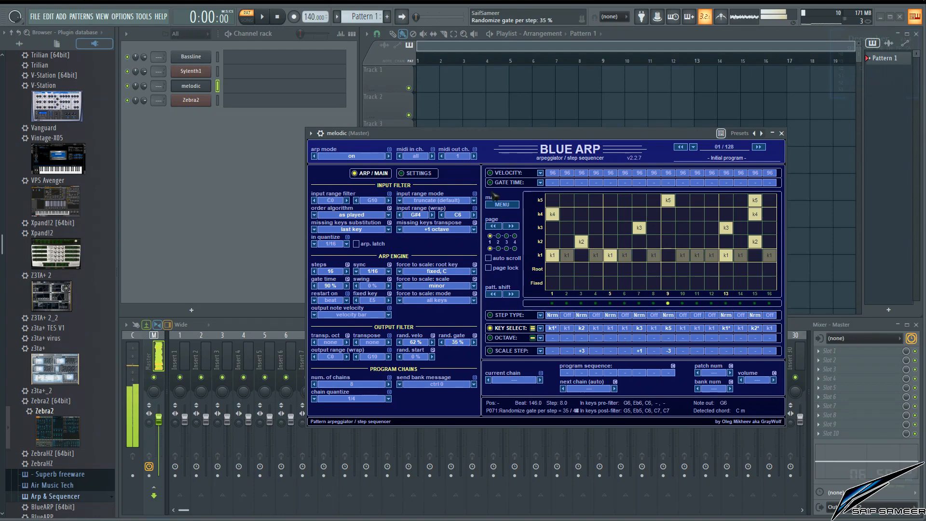
Step: Vary the step velocities: 64 on step 1, 32 on steps 5 and 15, 48 on steps 7 and 13, and 80 on step 10
left_click(509, 175)
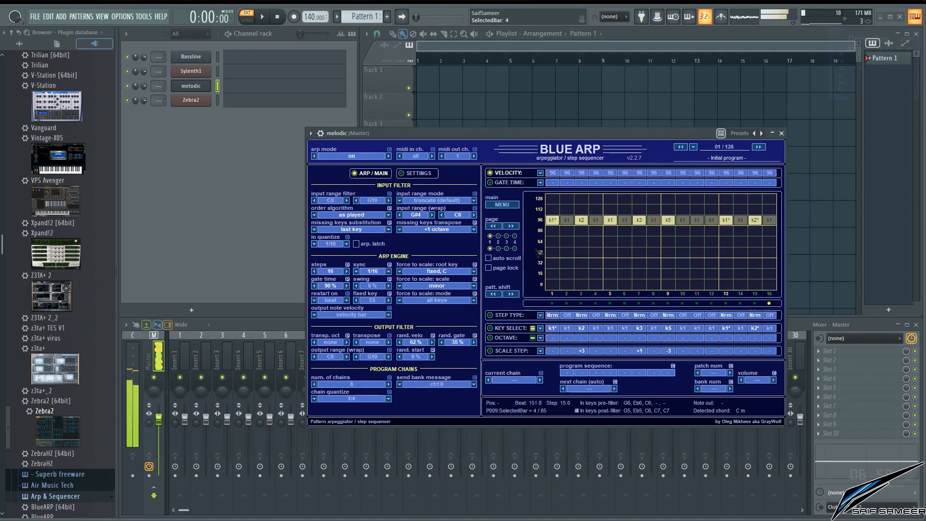
left_click(555, 243)
left_click(610, 263)
left_click(639, 252)
left_click(682, 231)
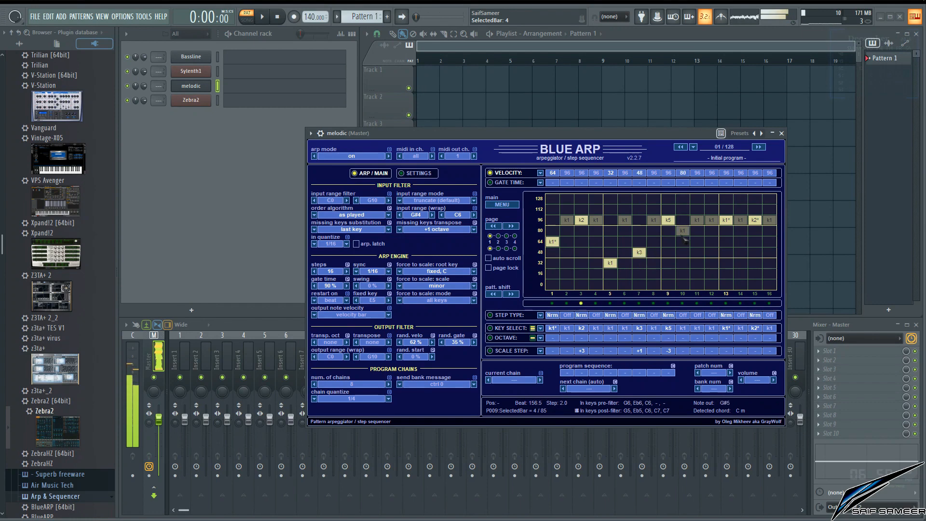
left_click(726, 252)
left_click(755, 263)
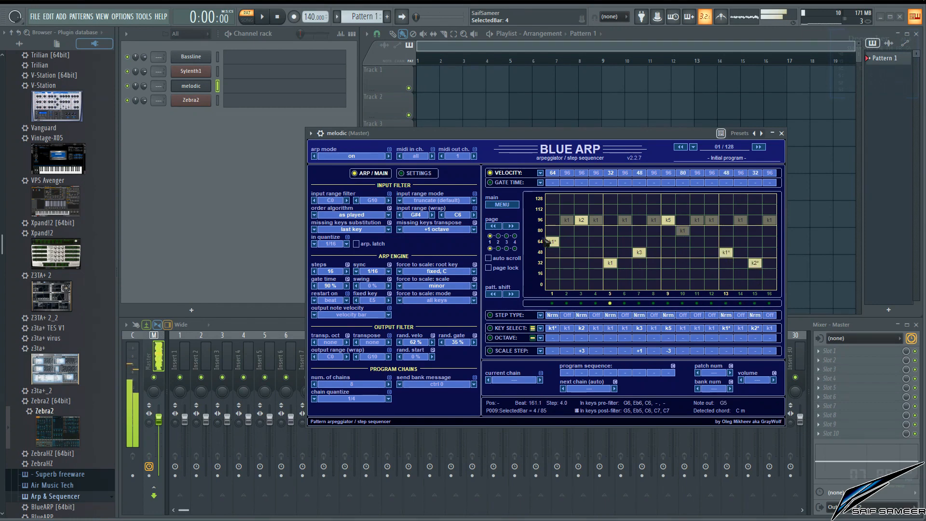
Step: Set gate times of 2x on step 3, 1/2 on step 5 and 4x on step 9, and reduce random velocity to 32 %
left_click(516, 183)
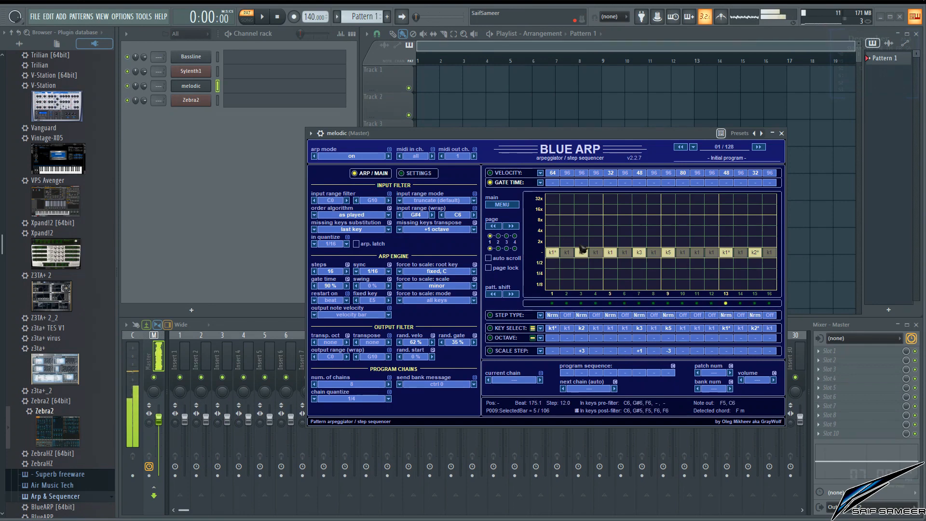
left_click_drag(584, 251, 581, 242)
left_click(614, 263)
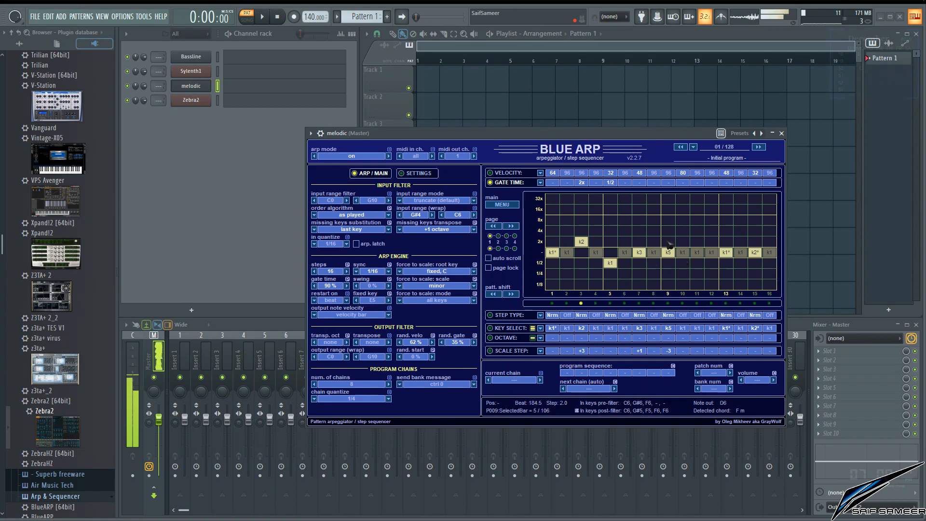
left_click_drag(669, 245, 669, 241)
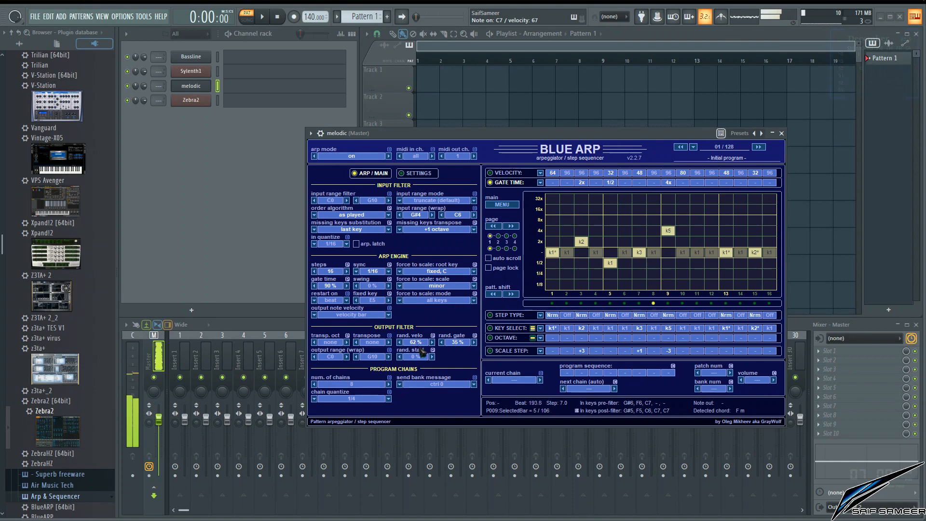
left_click_drag(418, 343, 400, 447)
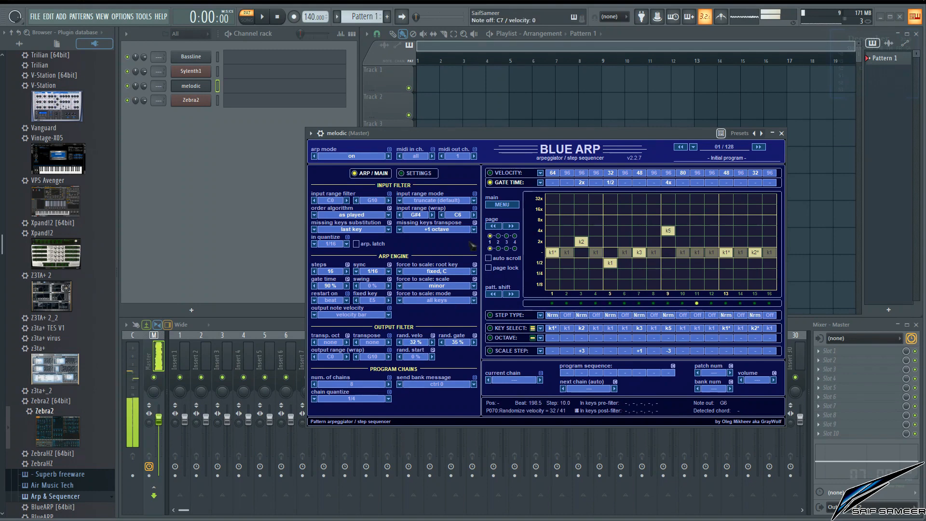
Step: Change the step type of steps 3 and 4 to Chord
left_click(513, 170)
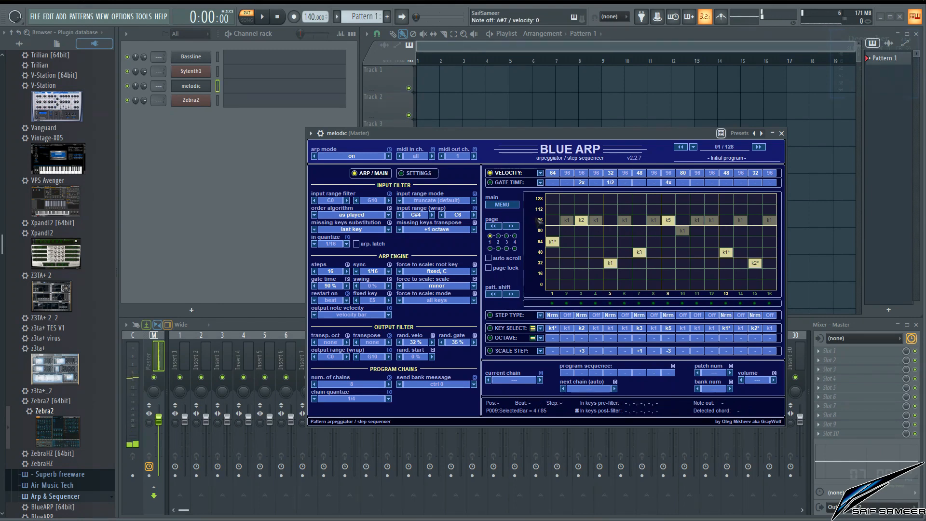
left_click(502, 316)
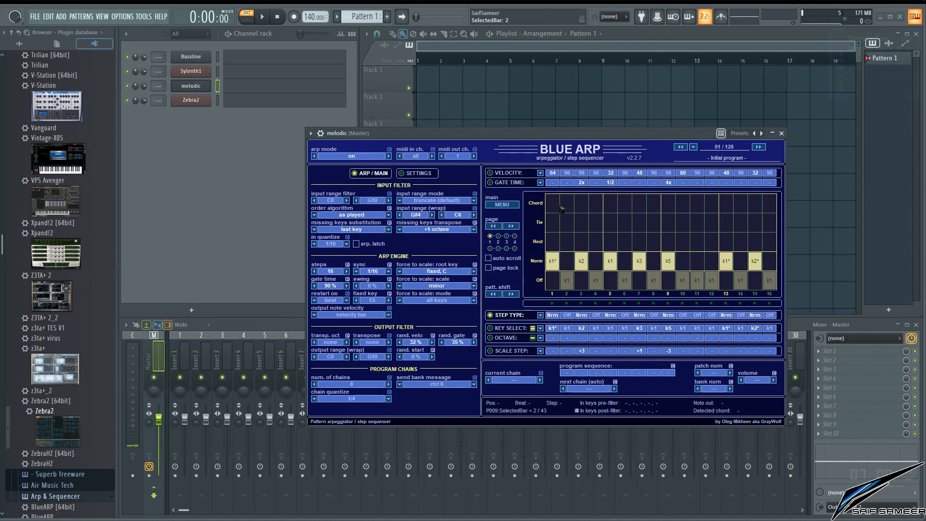
left_click(595, 203)
left_click(584, 203)
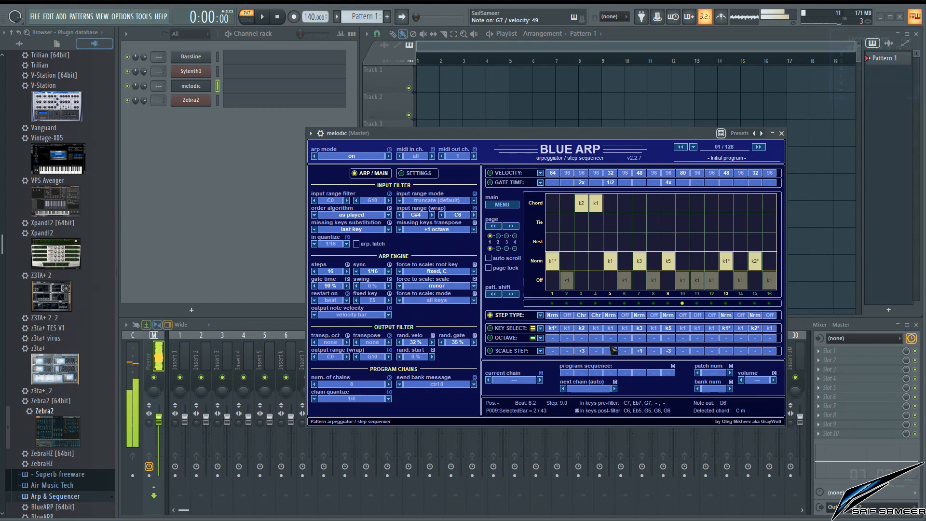
Step: Shorten the gate time of the chord on step 4 to 1/8
left_click(504, 182)
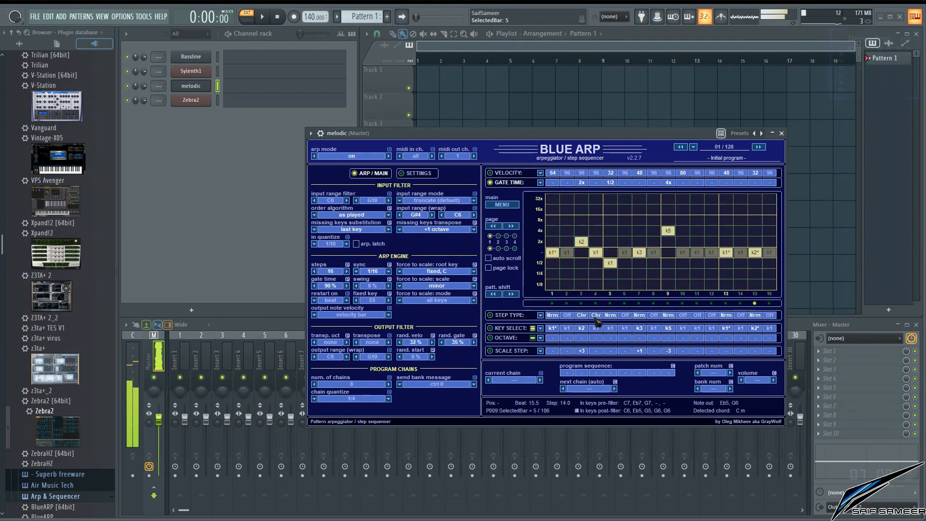
left_click(596, 273)
left_click(598, 283)
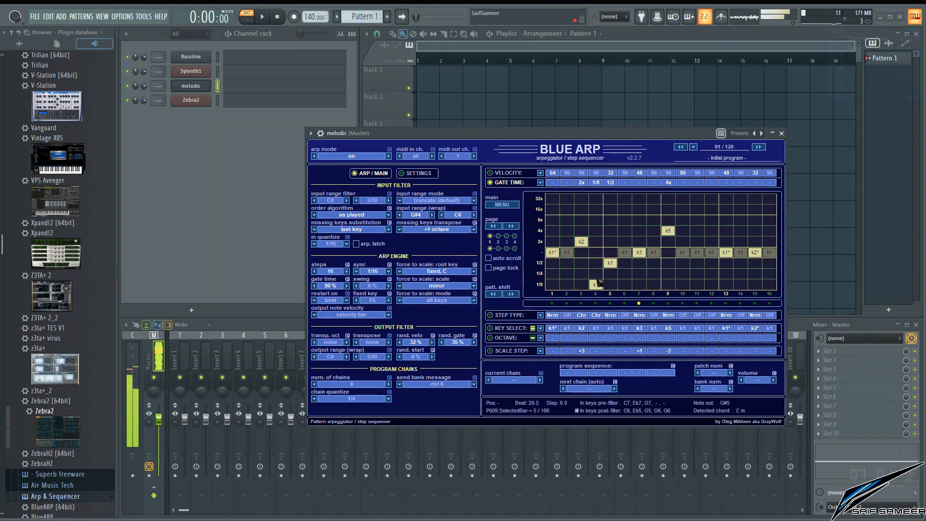
Step: Set step 4's velocity to 16 and its octave to -1
left_click(511, 174)
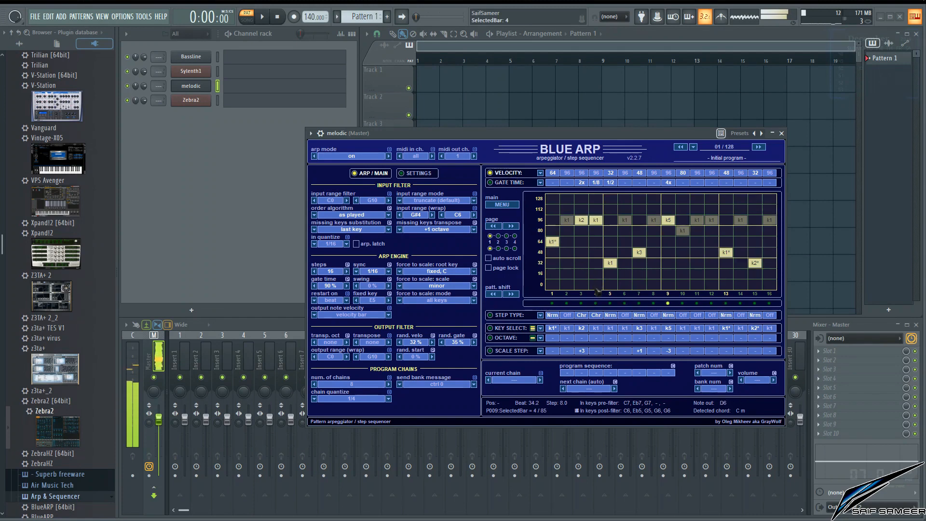
left_click(595, 274)
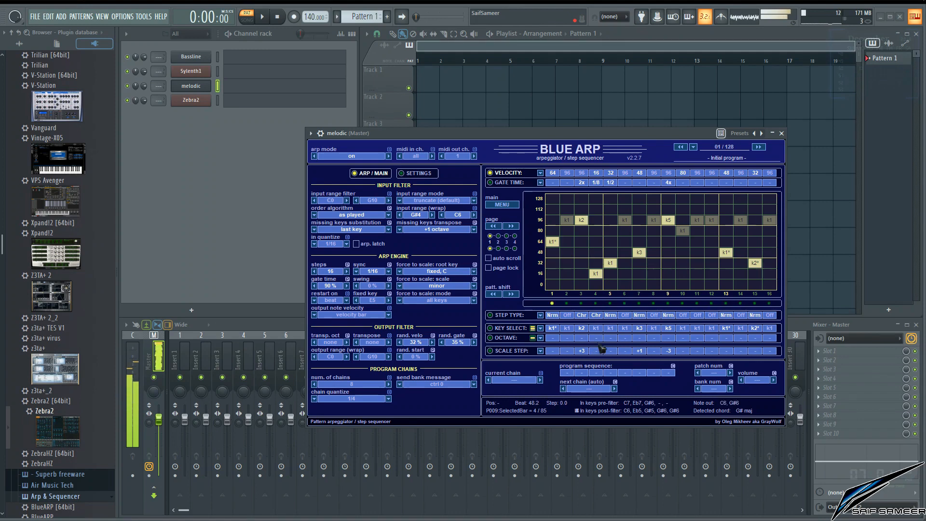
left_click_drag(597, 337, 602, 340)
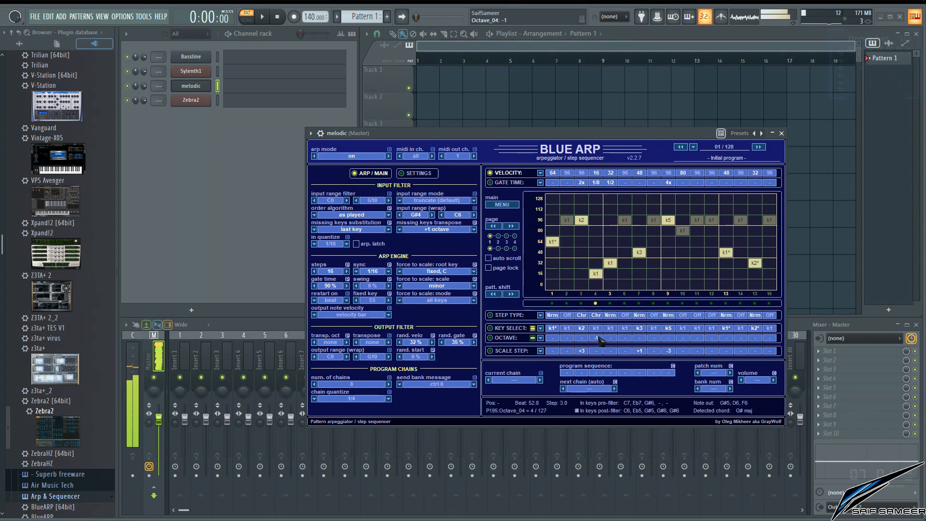